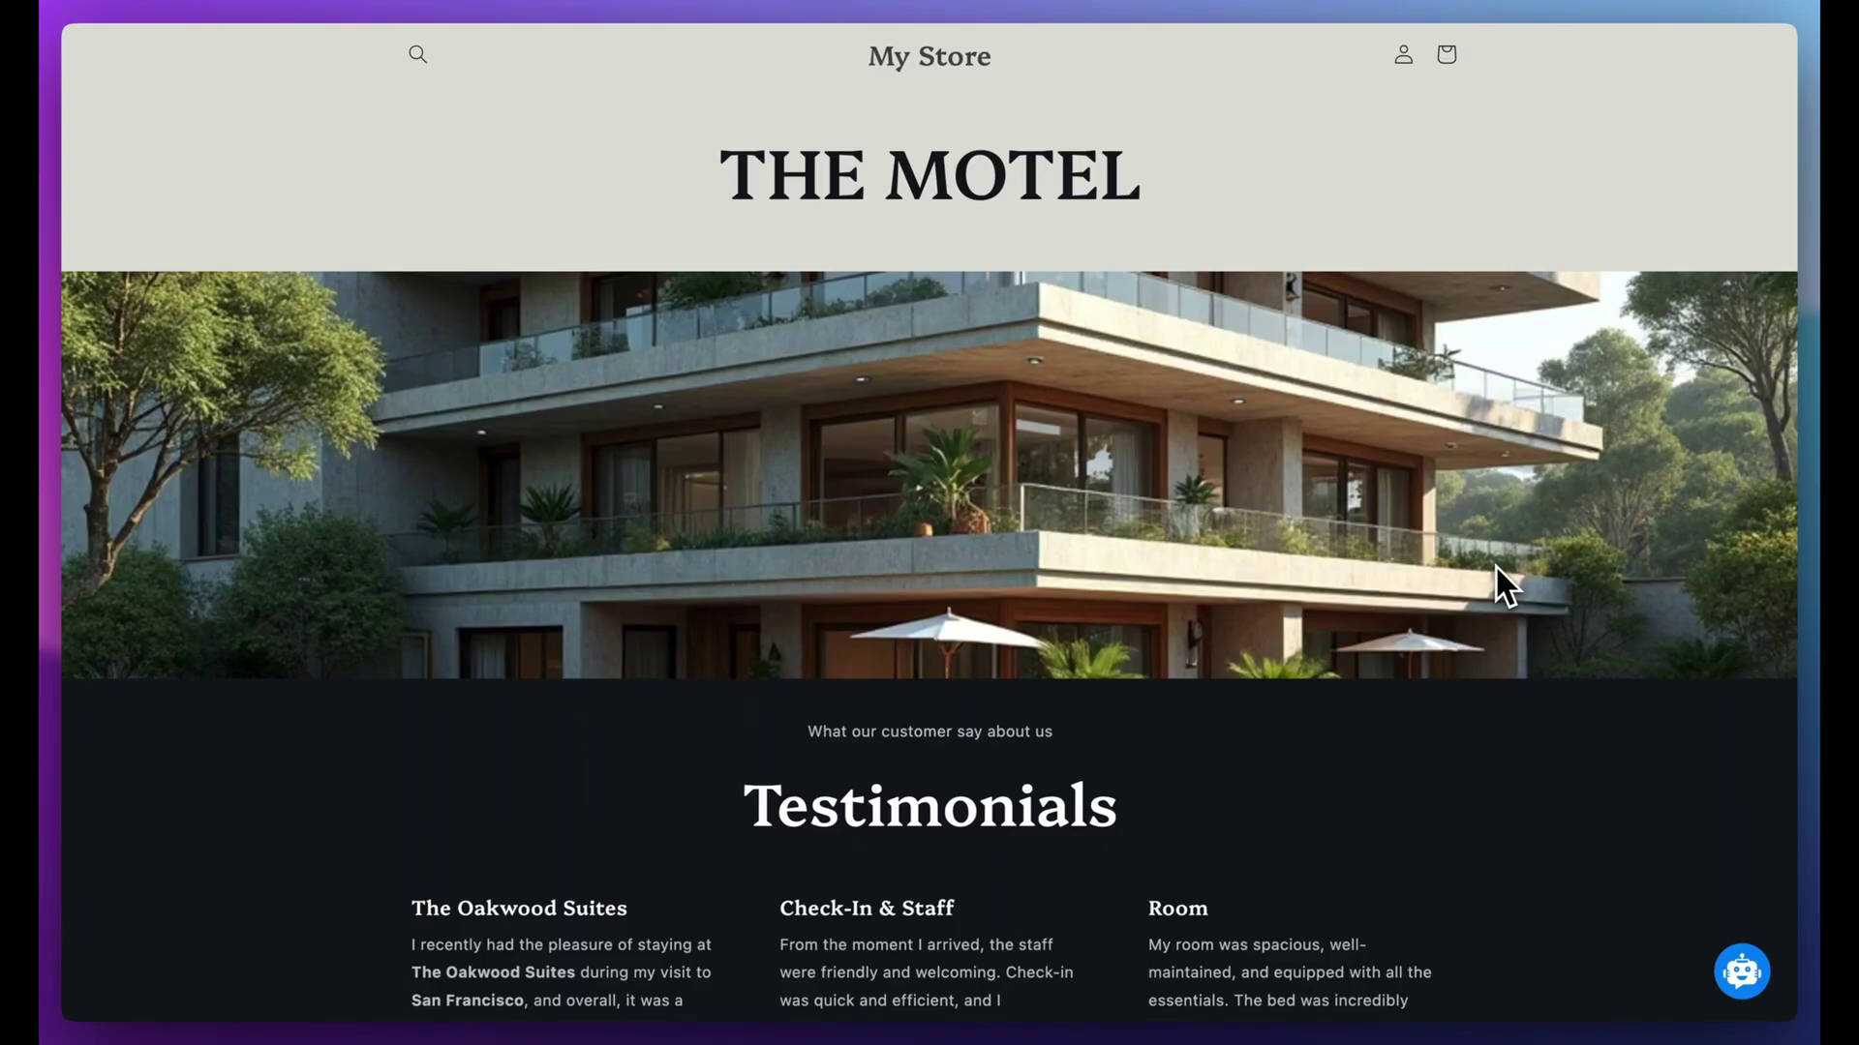
Ask the hotel chatbot to book a room and browse all available rooms via Check For All.
click(1744, 973)
text(I want to book a room)
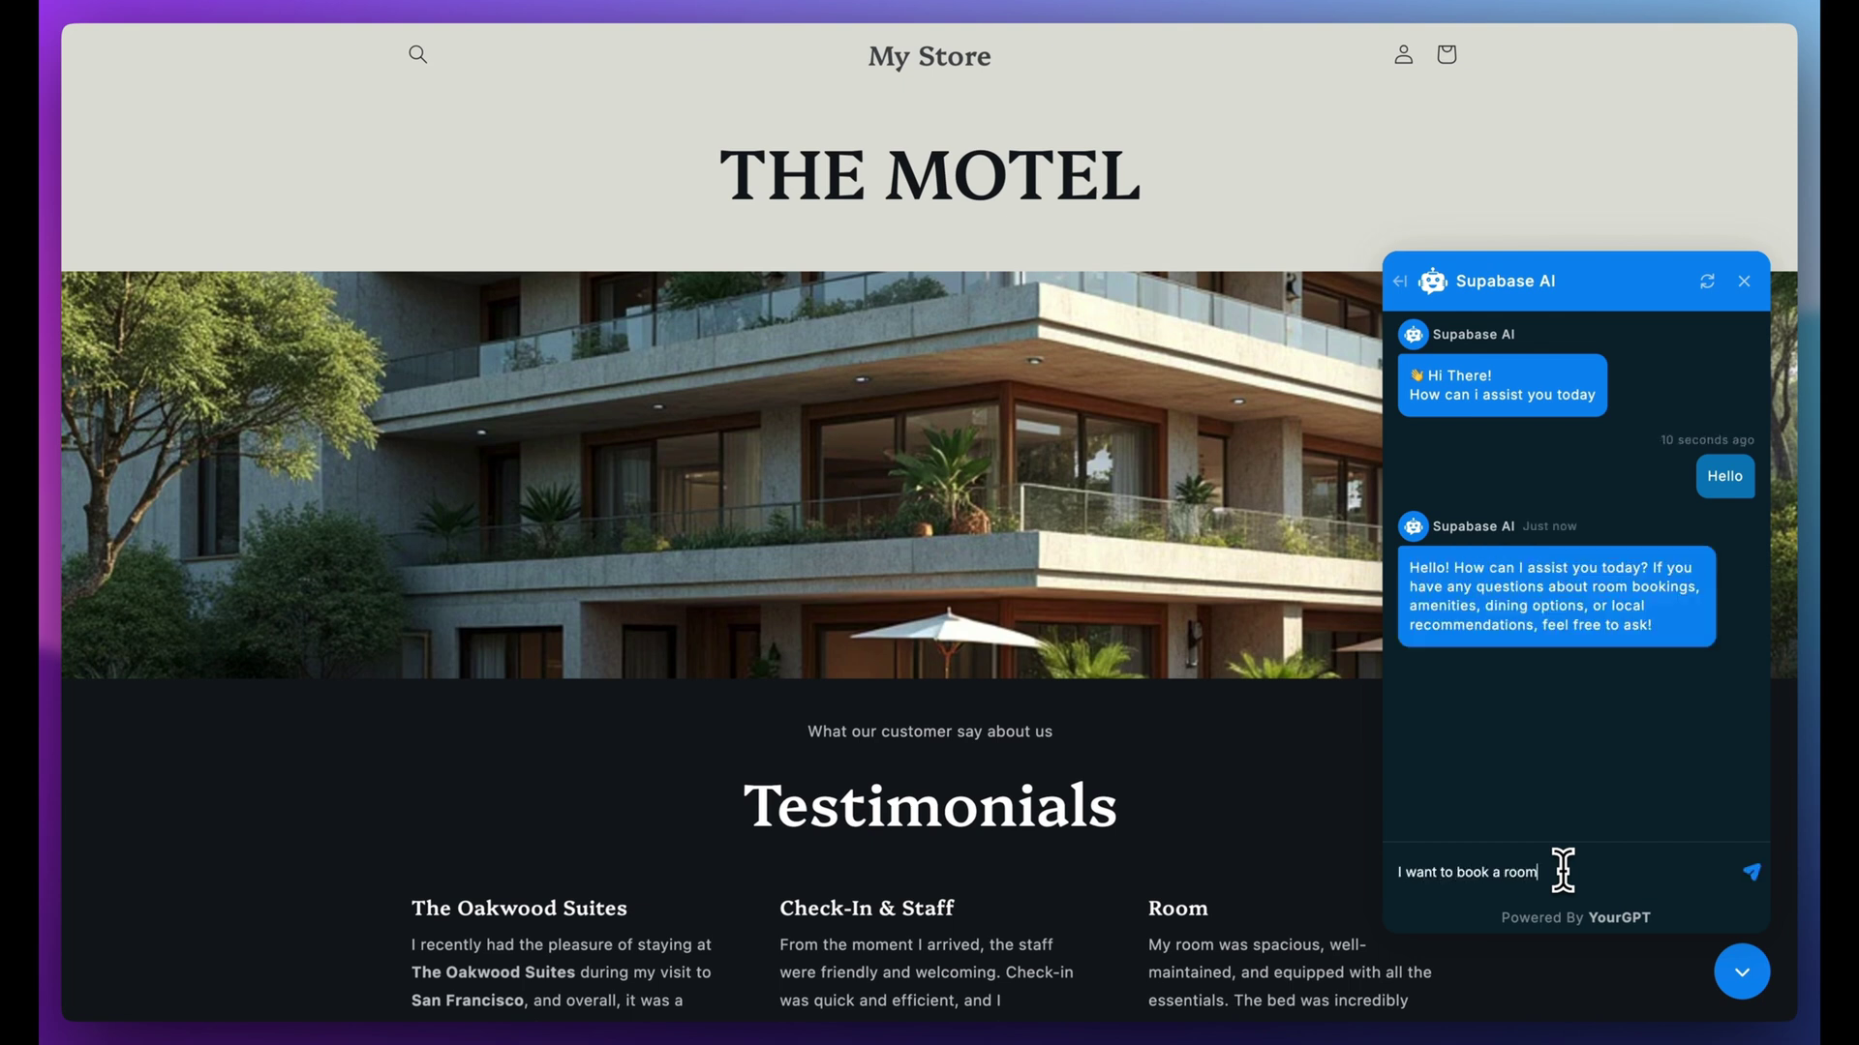
key(Return)
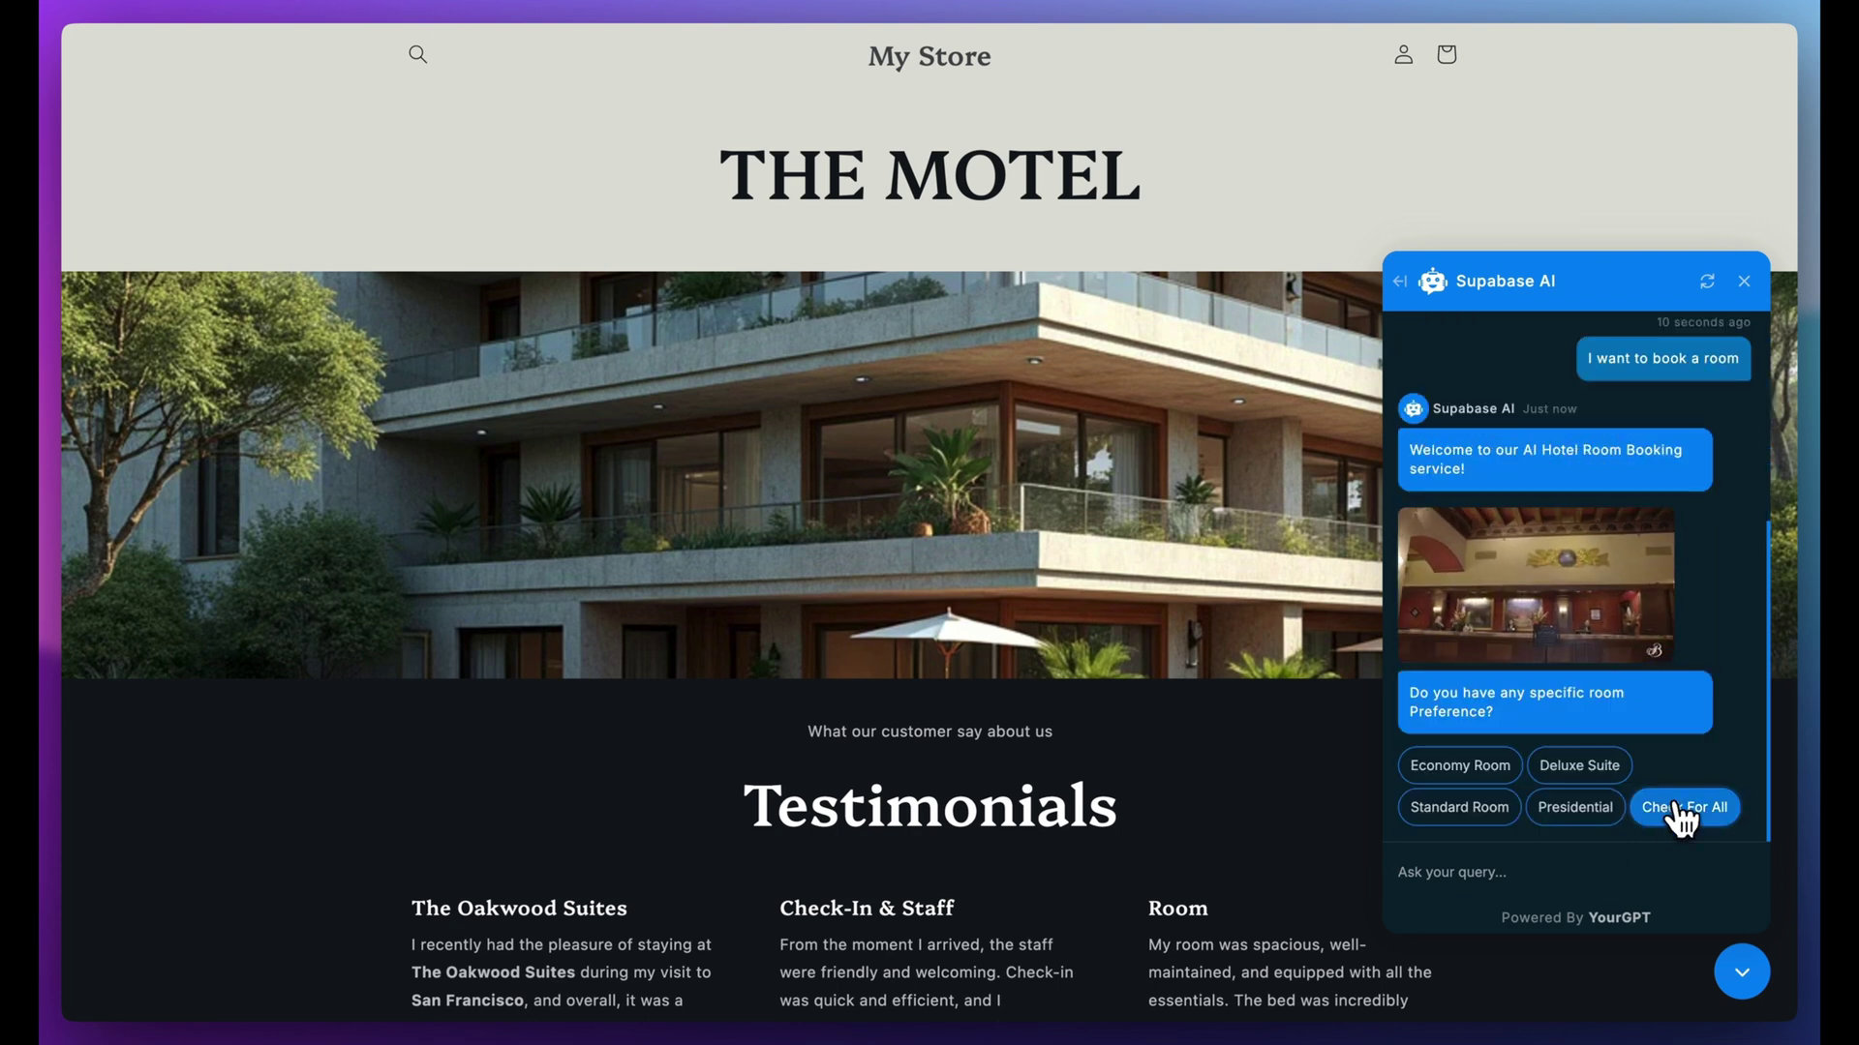
click(1680, 810)
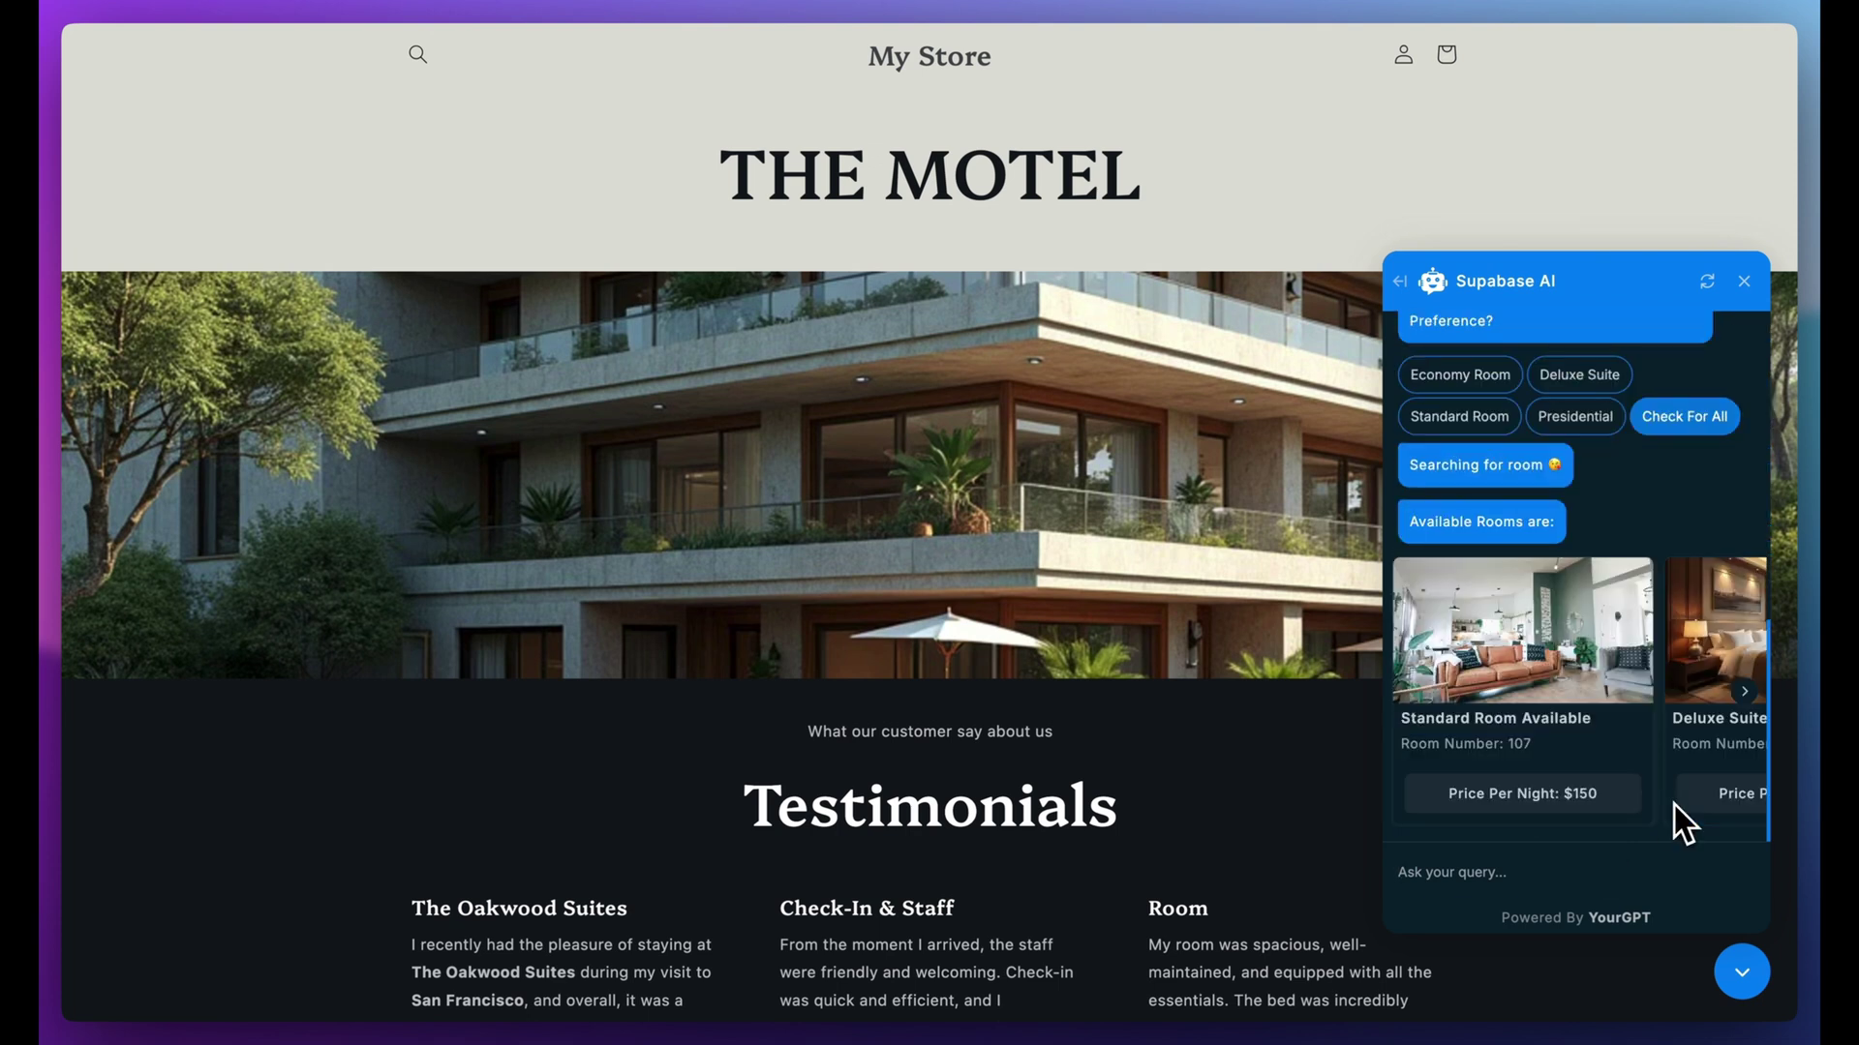
click(1743, 602)
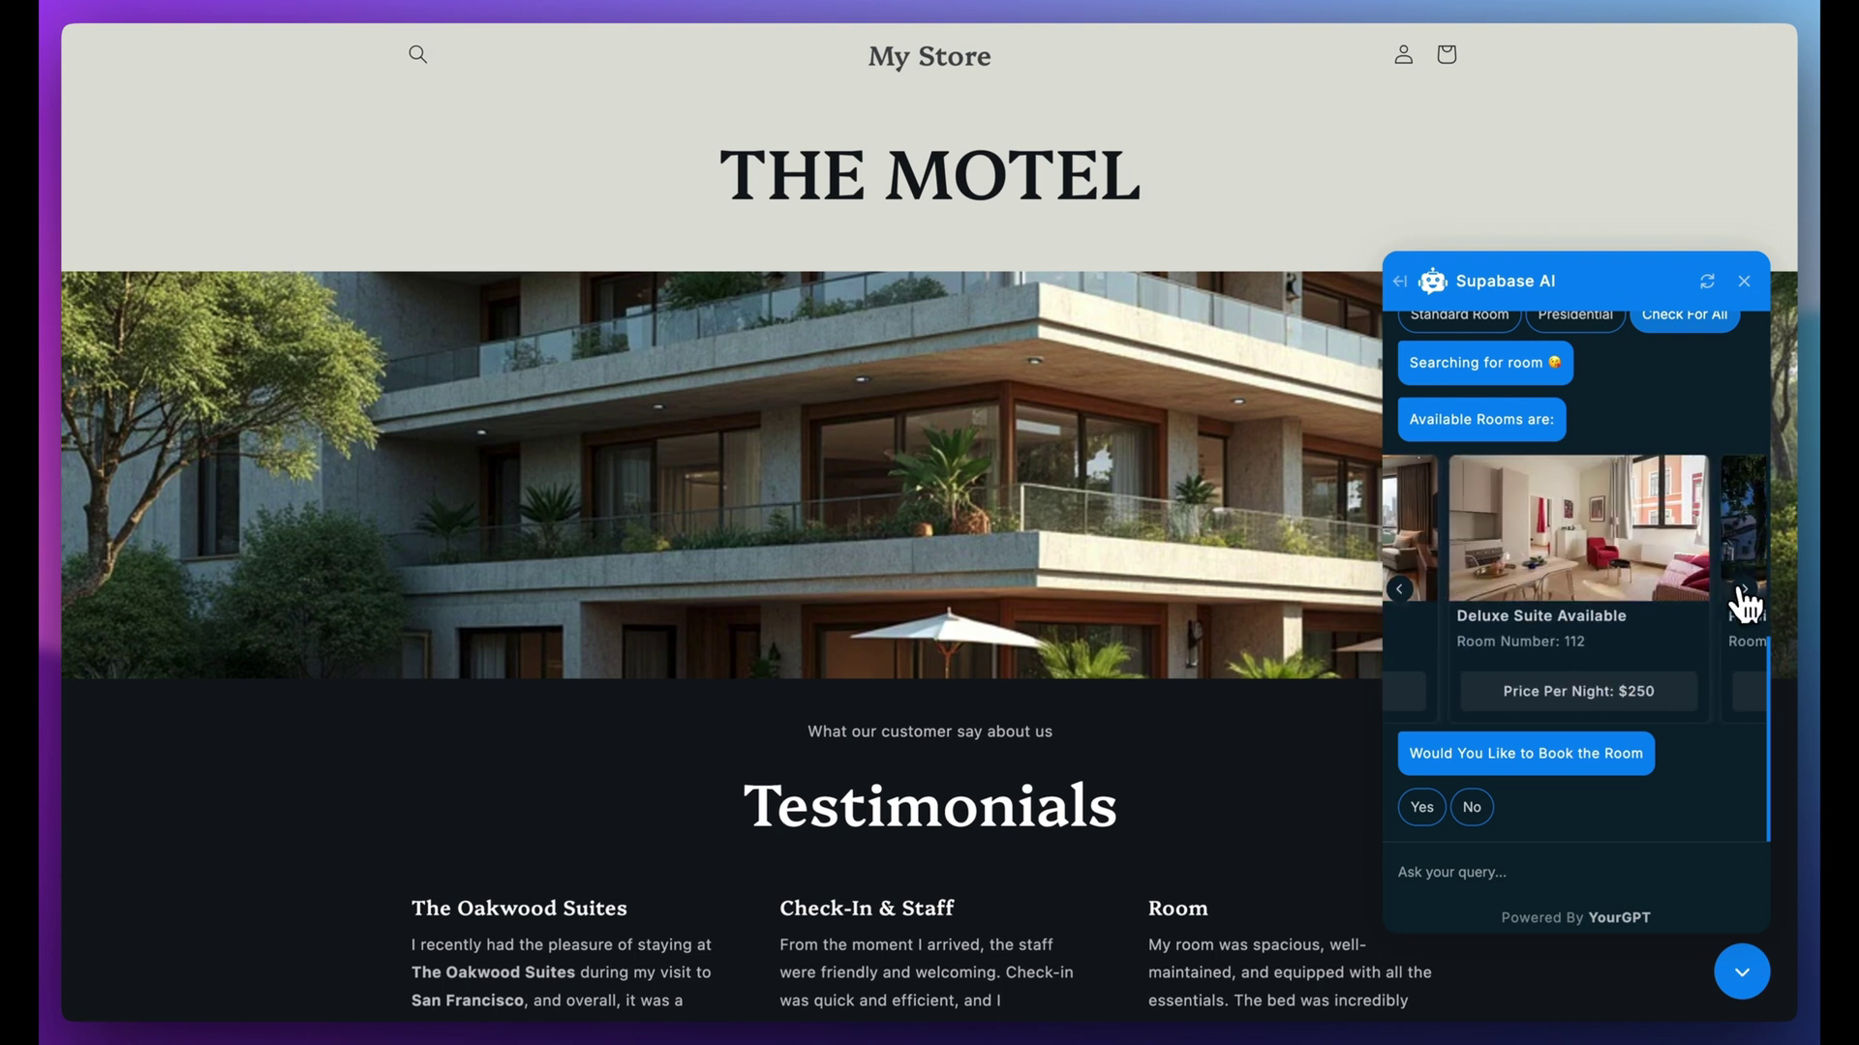
click(1743, 603)
click(1744, 603)
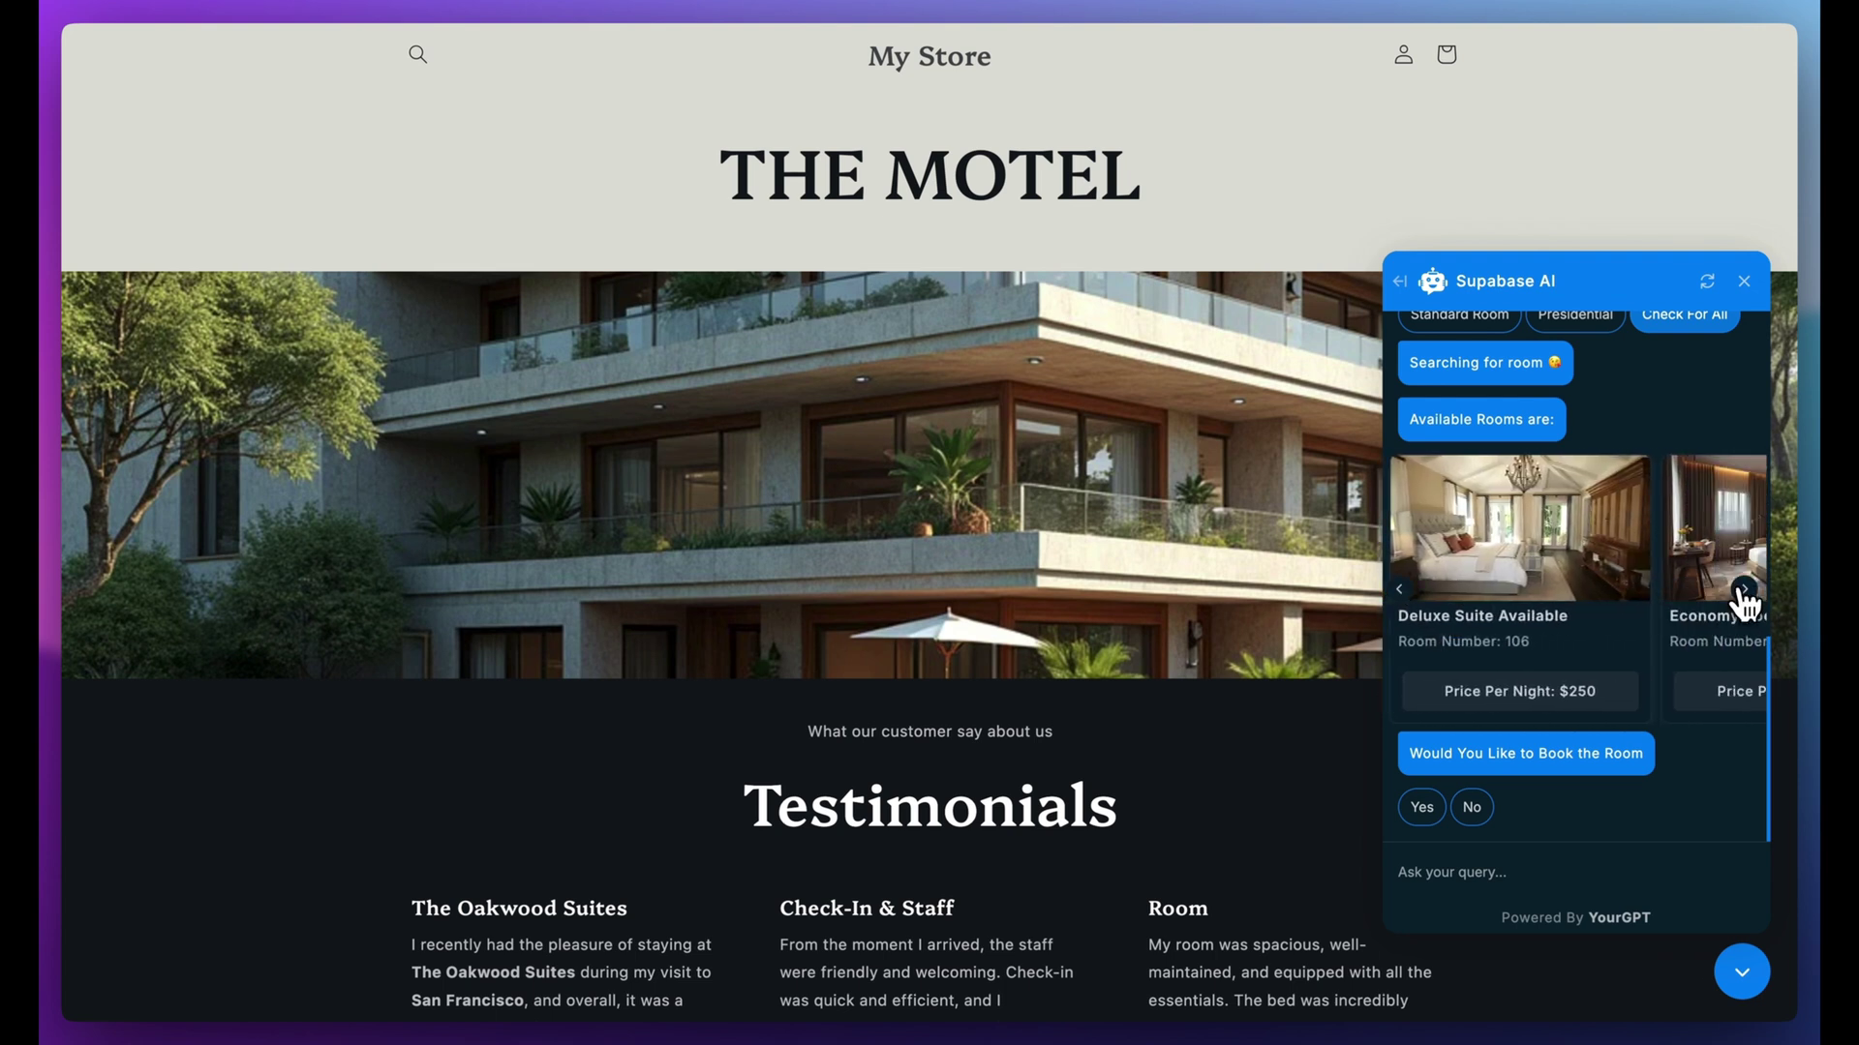
click(1743, 603)
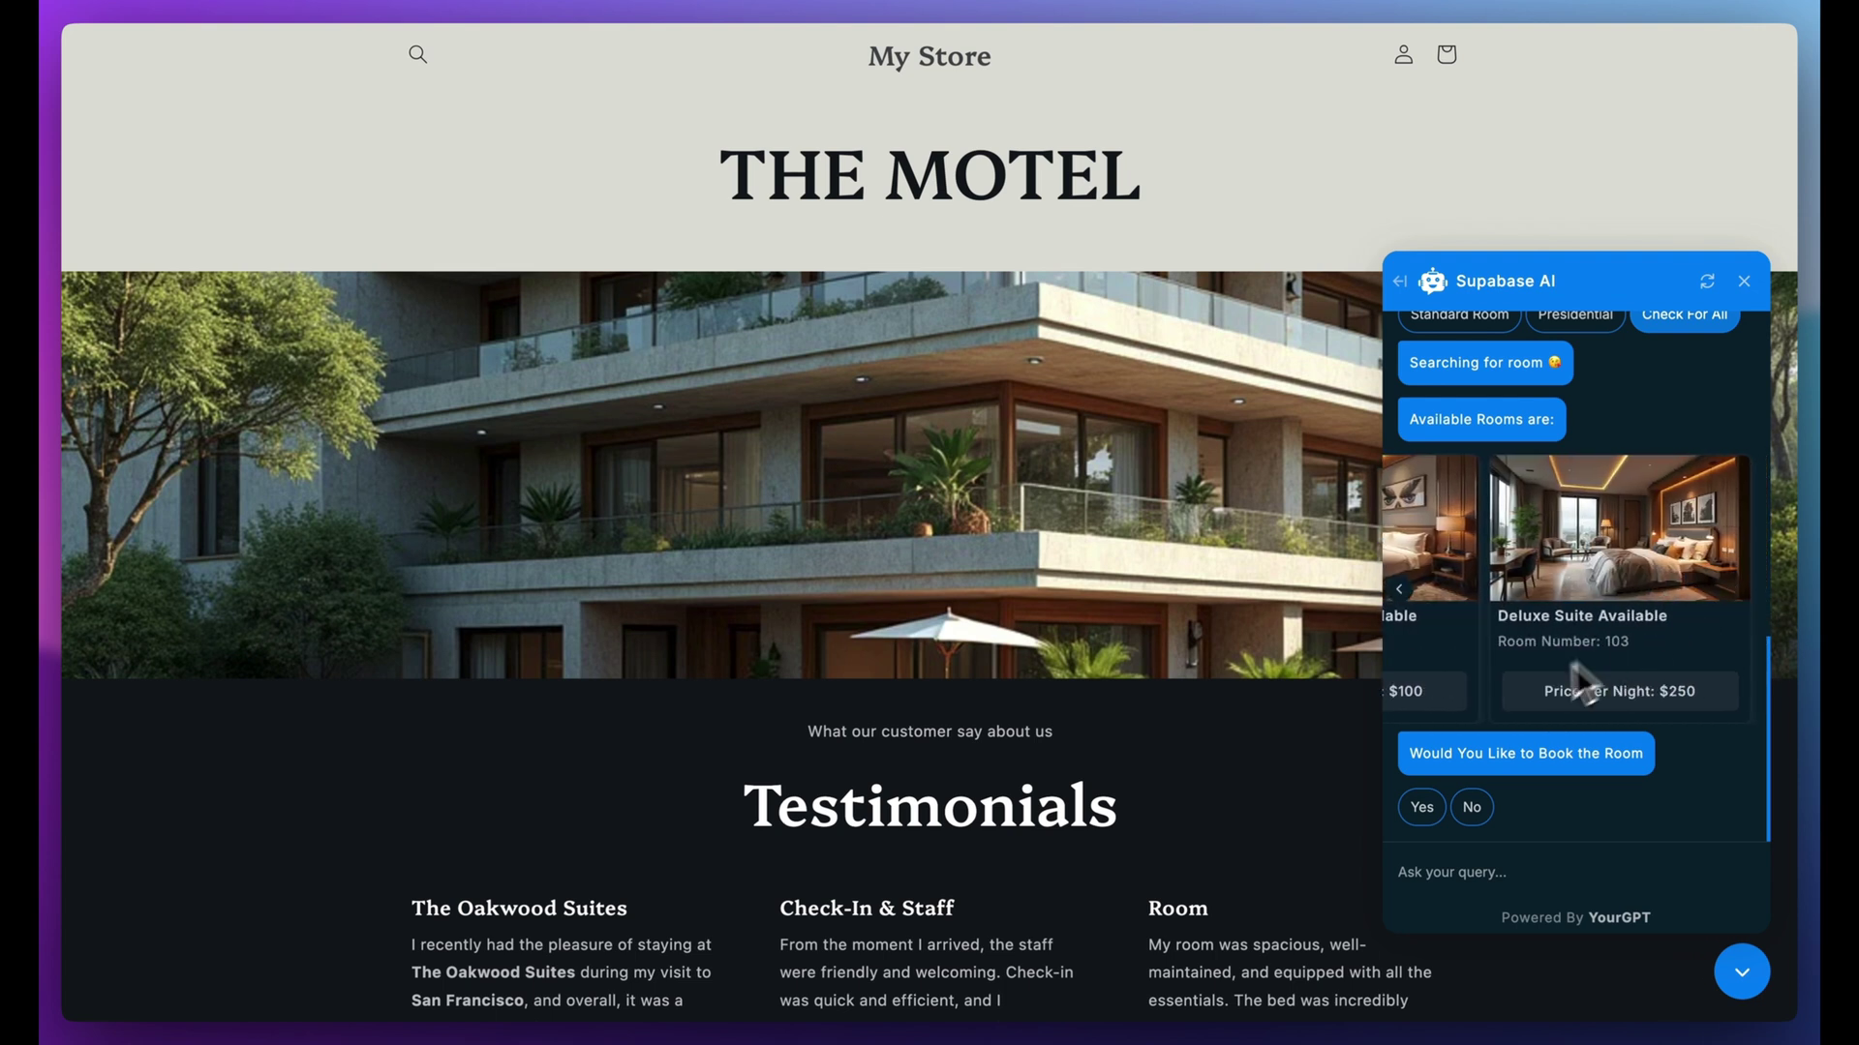
Confirm the booking with guest name, December 17 to 20, 2024, room 202, Presidential type.
click(1421, 809)
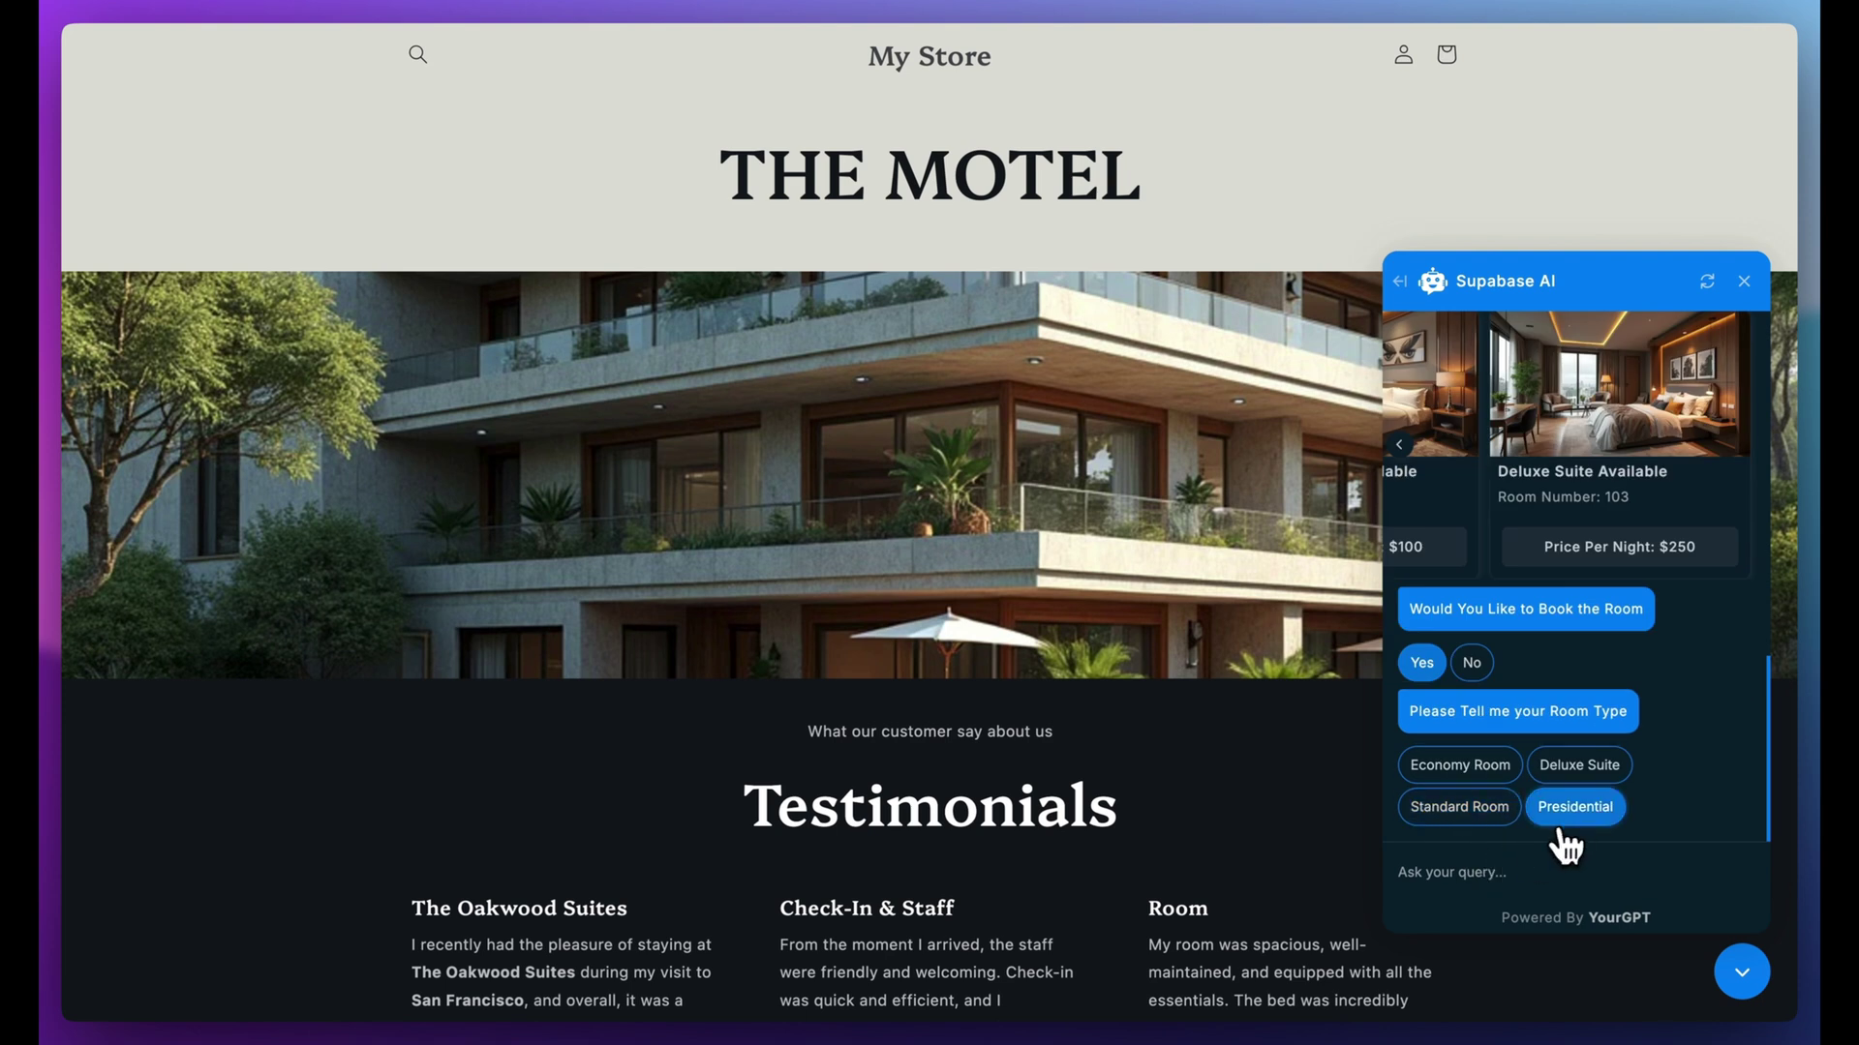
text(Rohit)
key(Return)
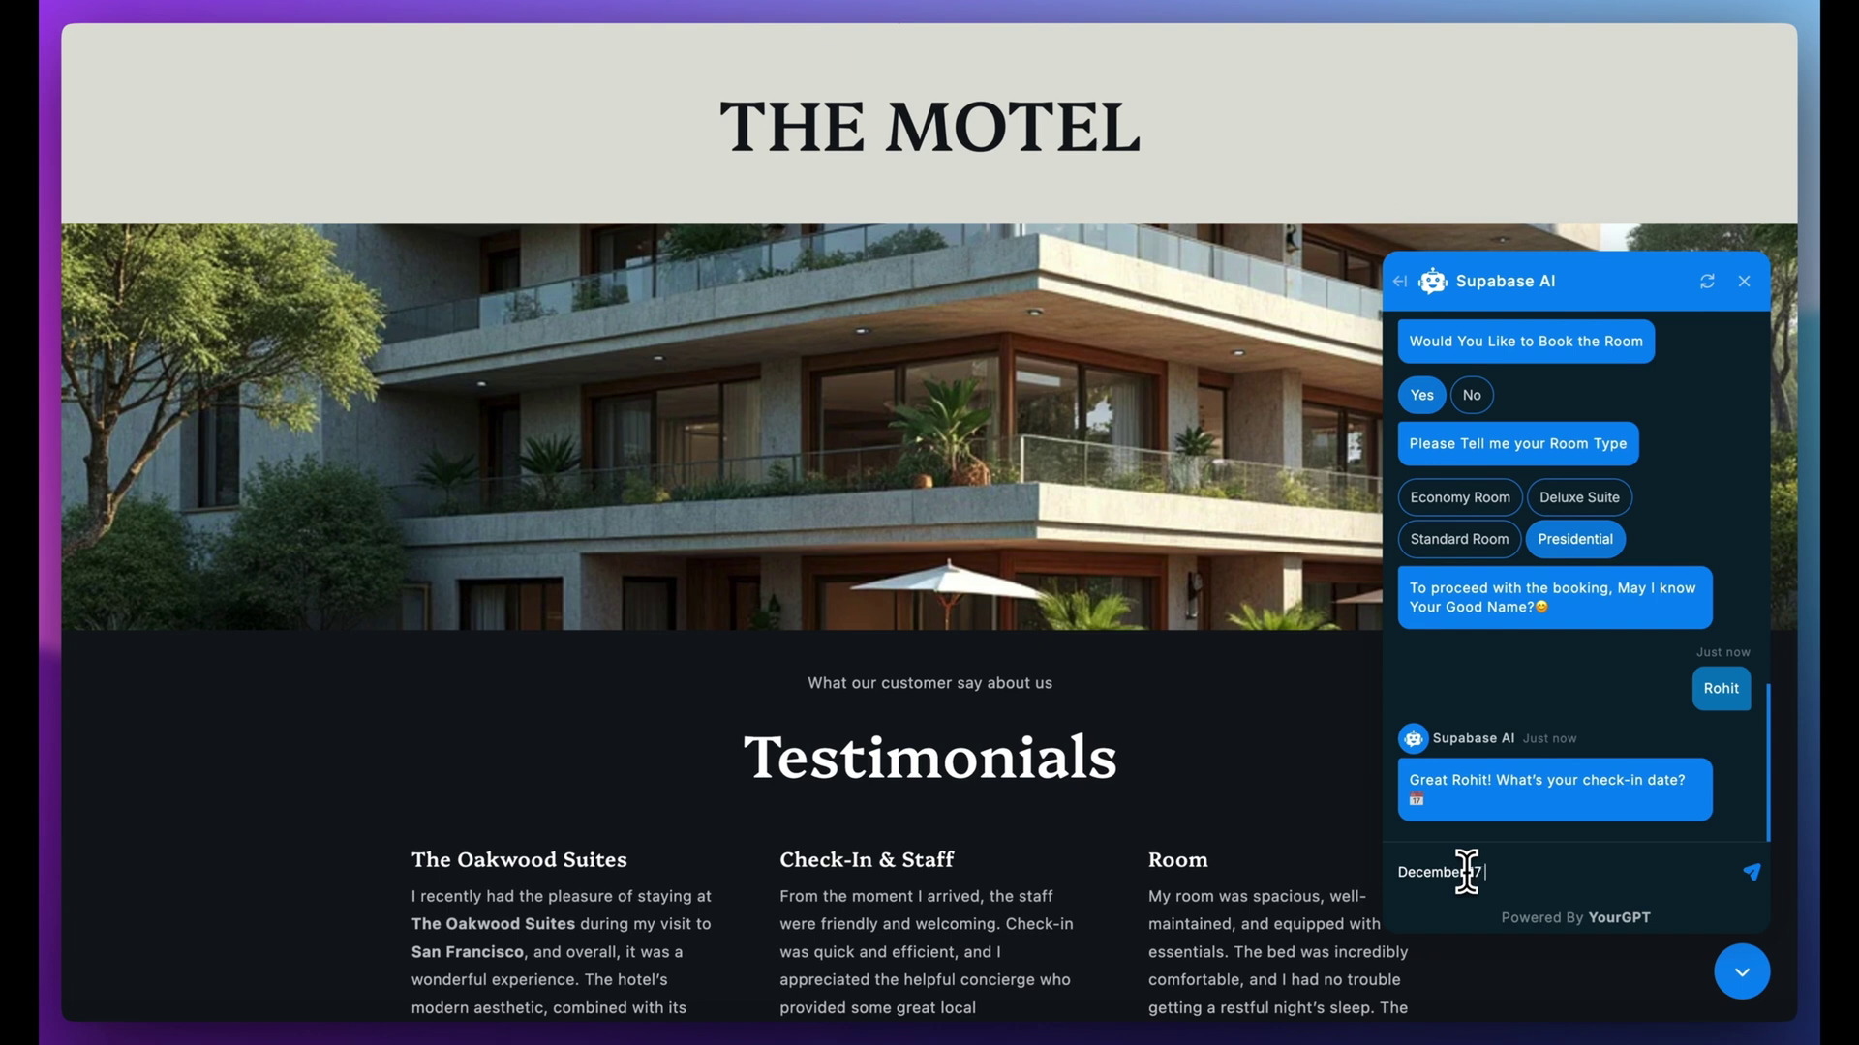
text(4)
key(Return)
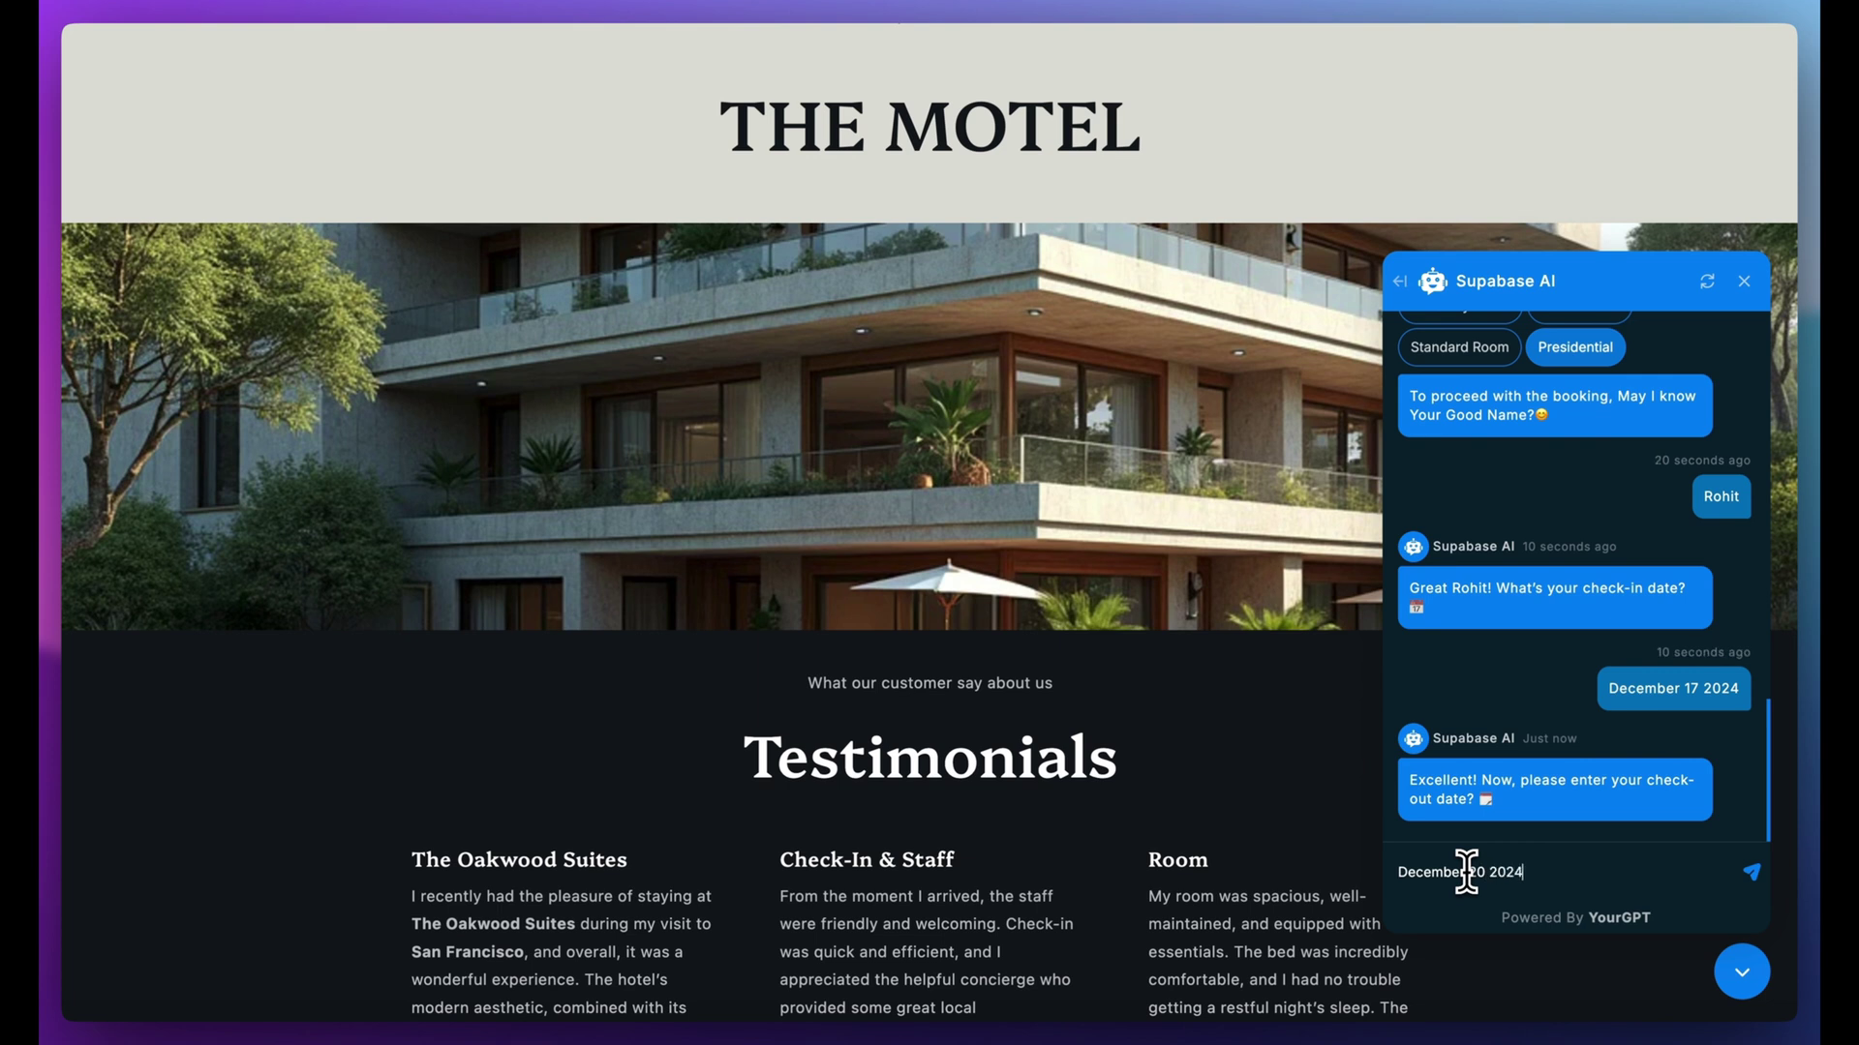
key(Return)
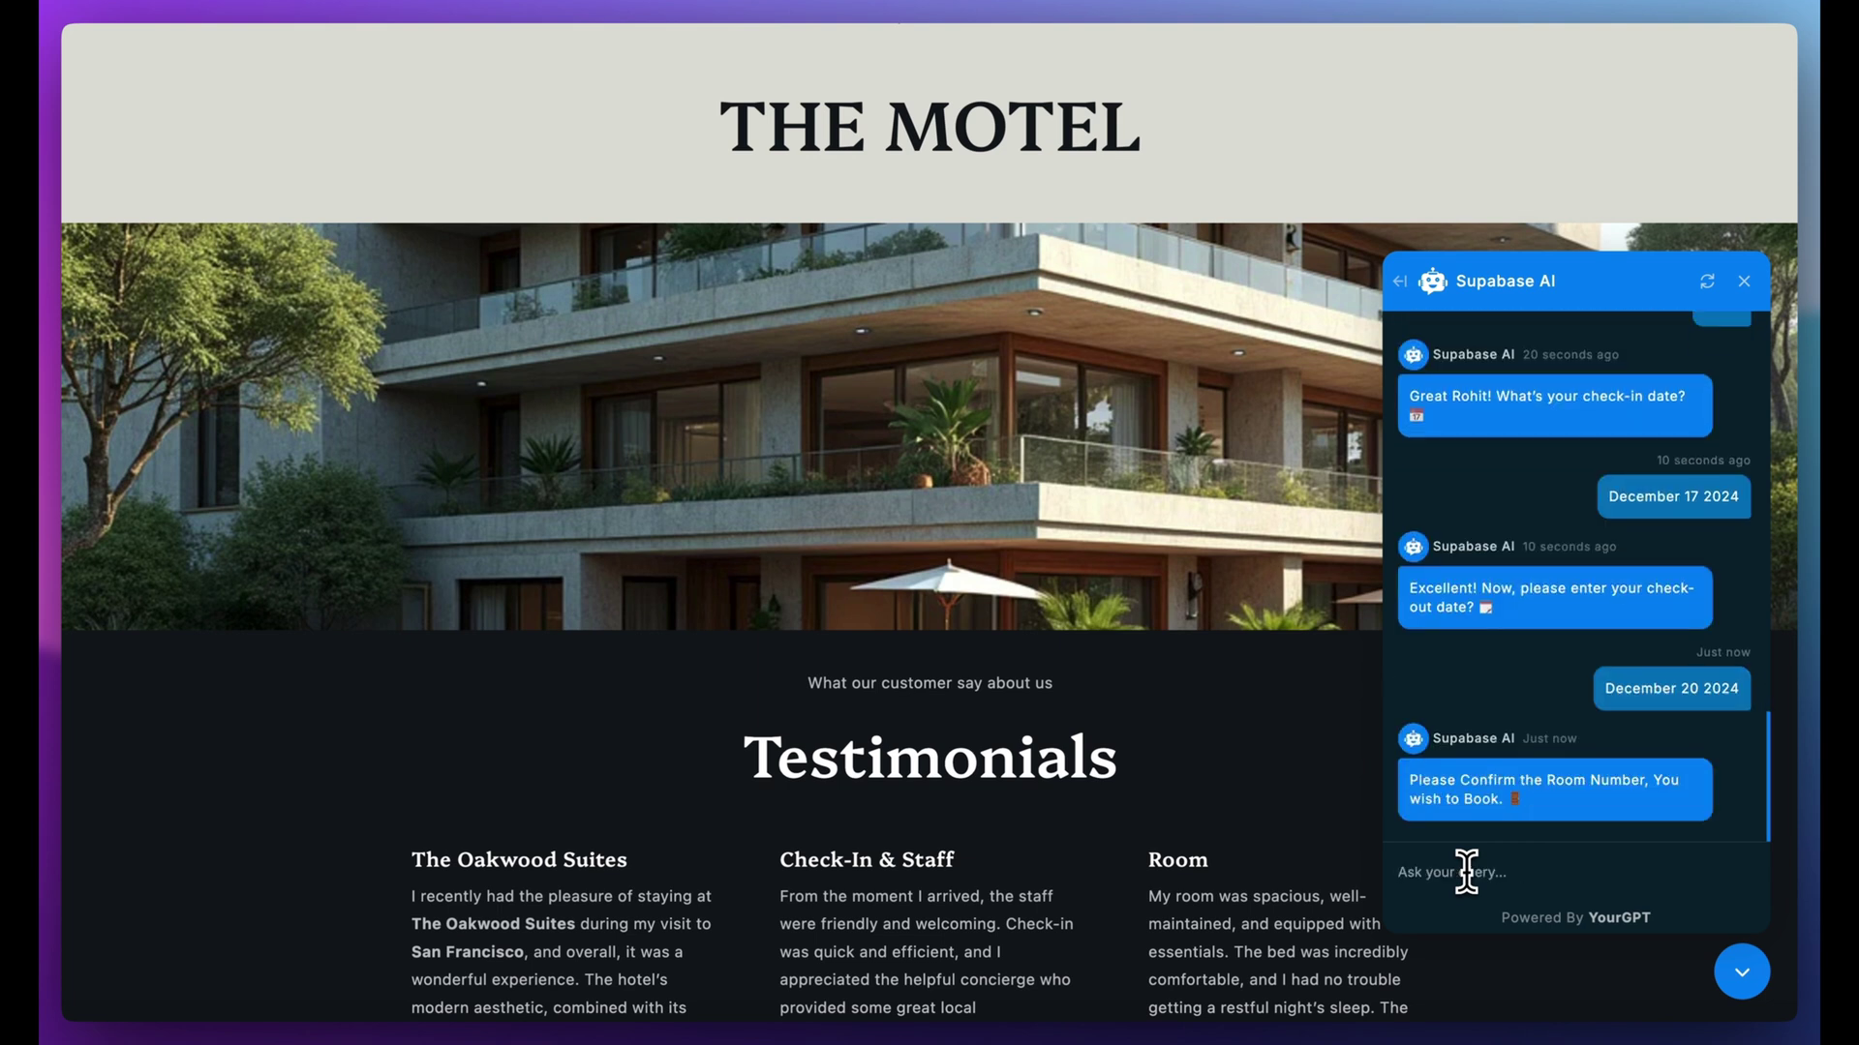
text(202)
key(Return)
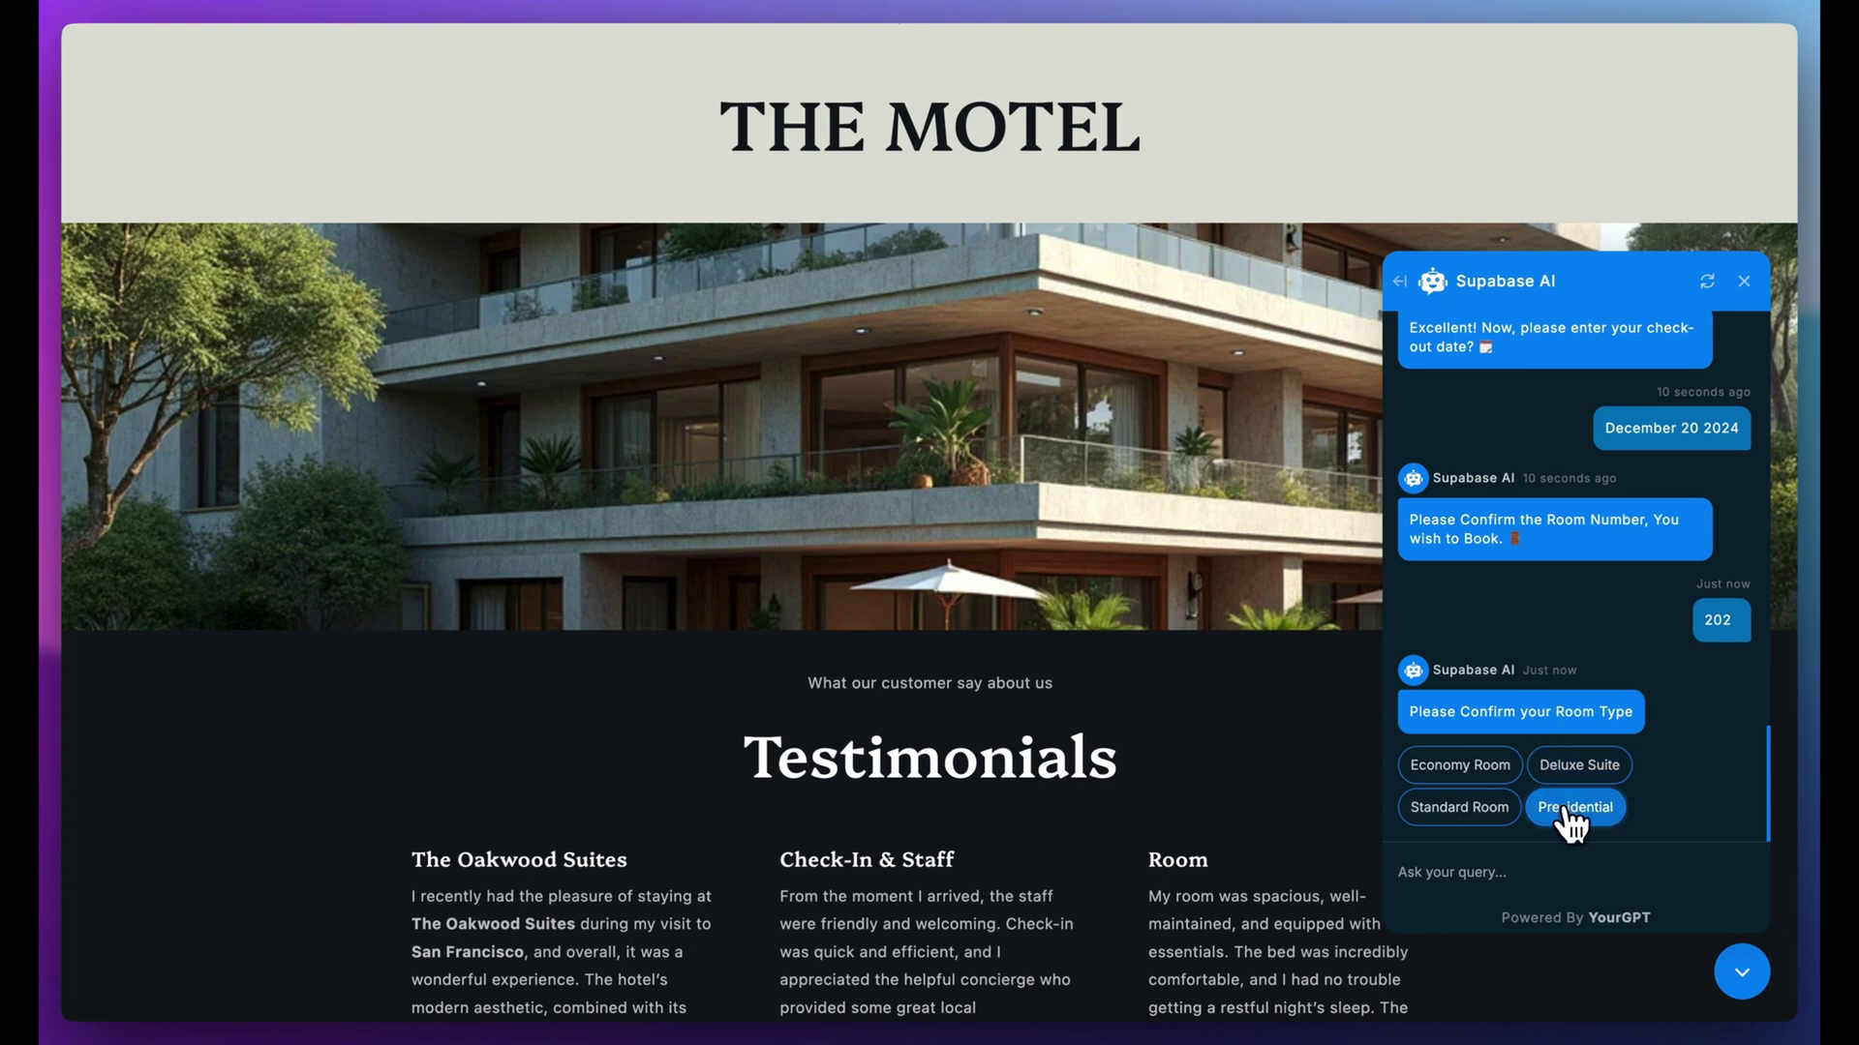
click(1575, 807)
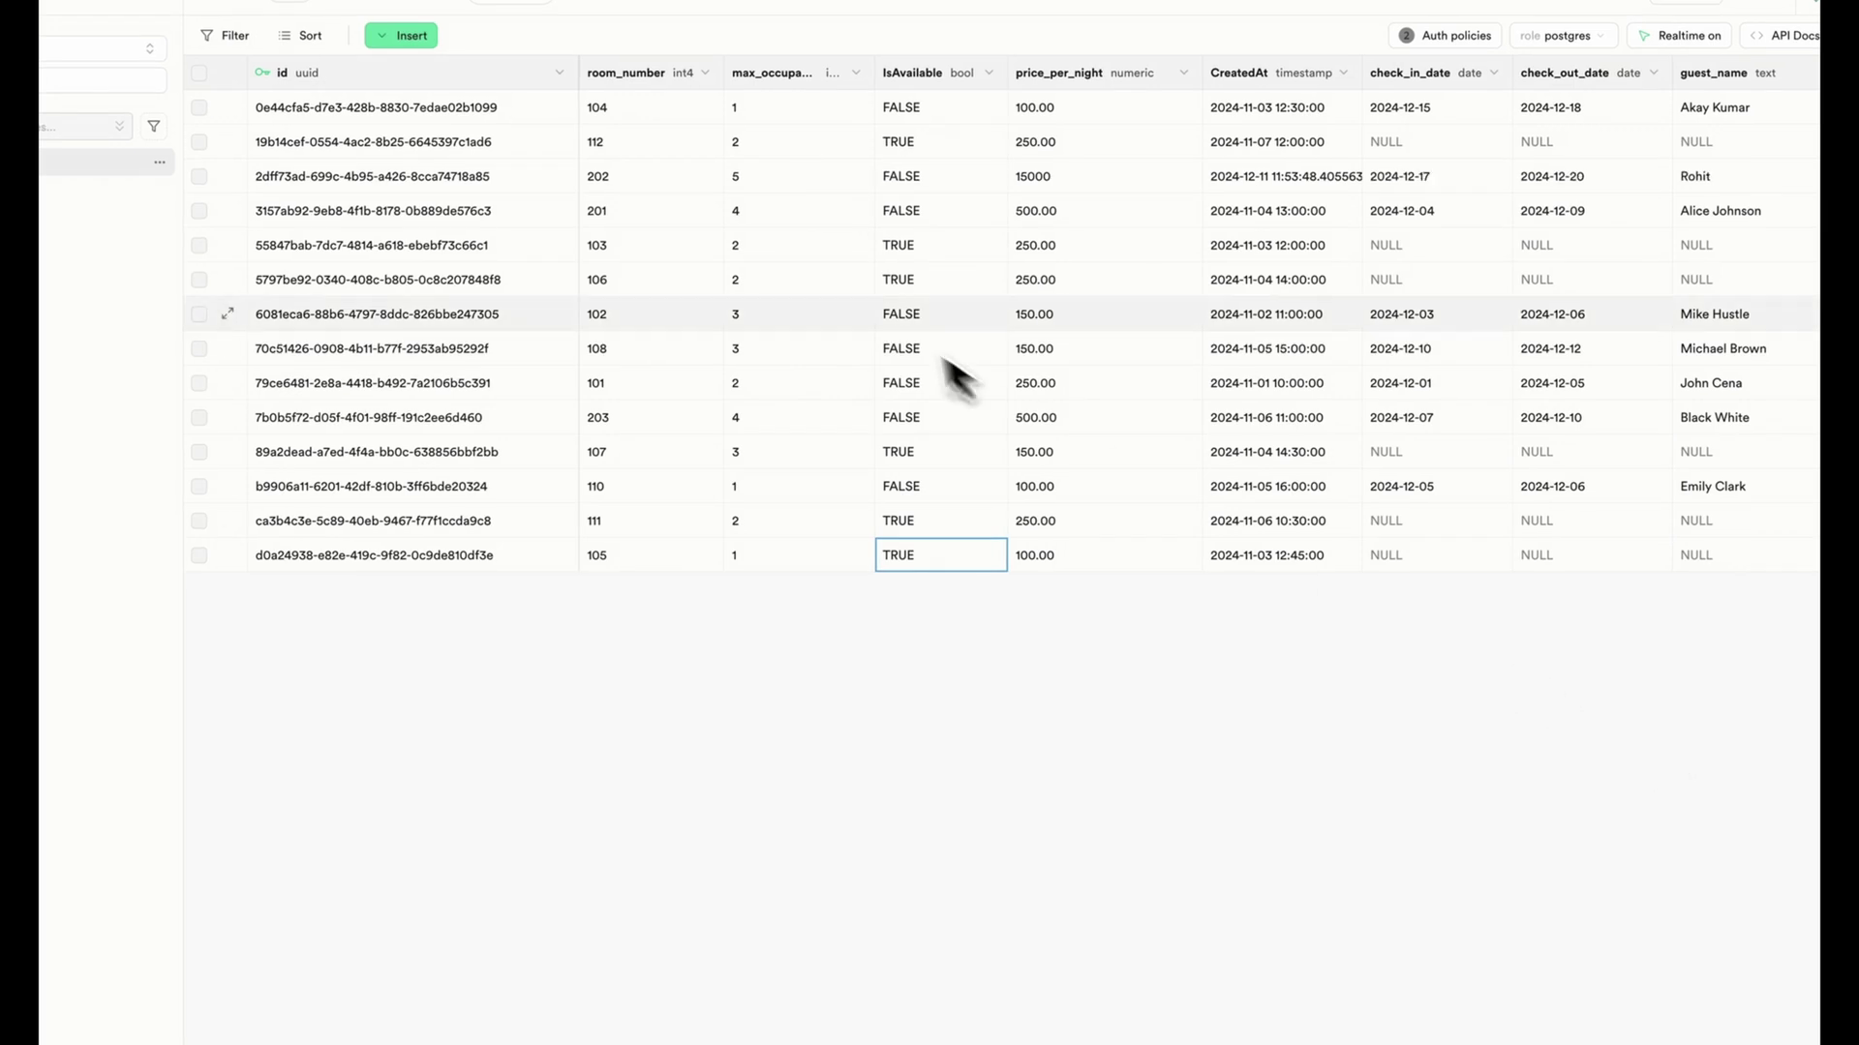
scroll(1643, 204, right, 2)
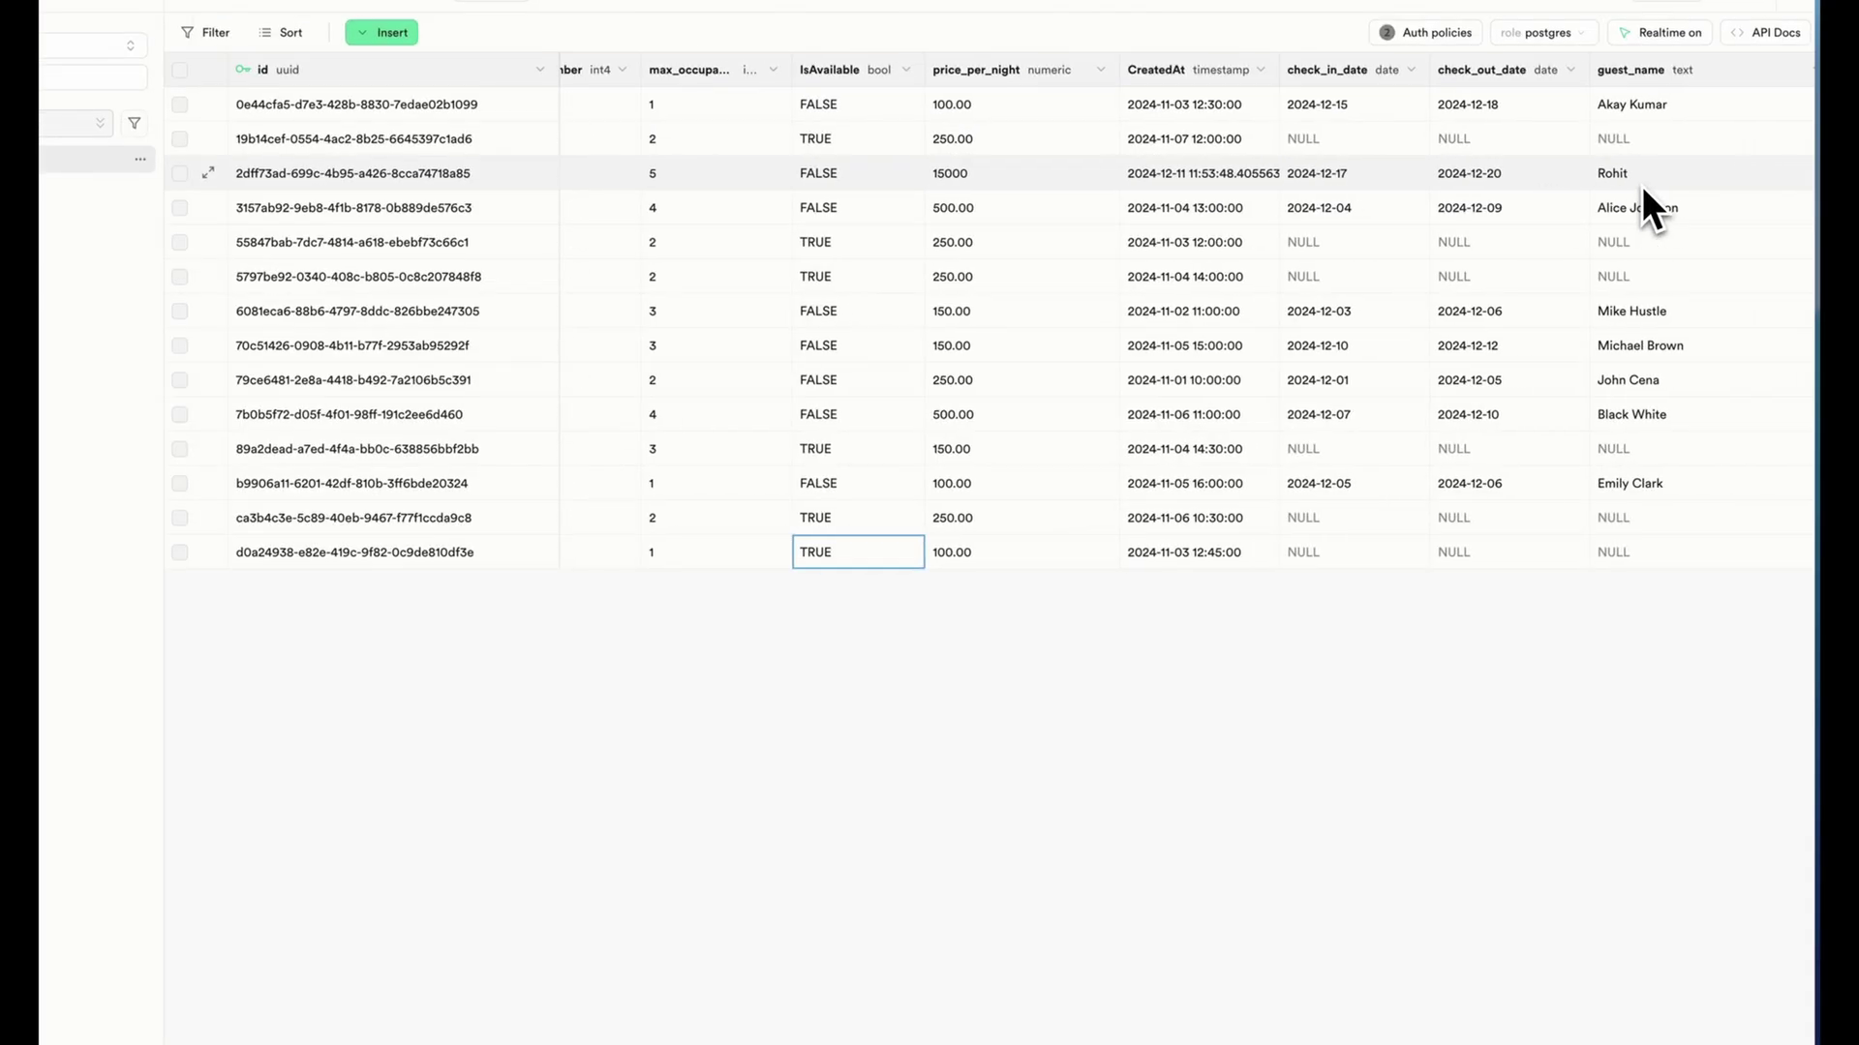
scroll(1643, 203, right, 2)
scroll(1647, 207, right, 2)
scroll(1643, 189, left, 1)
scroll(1626, 203, left, 5)
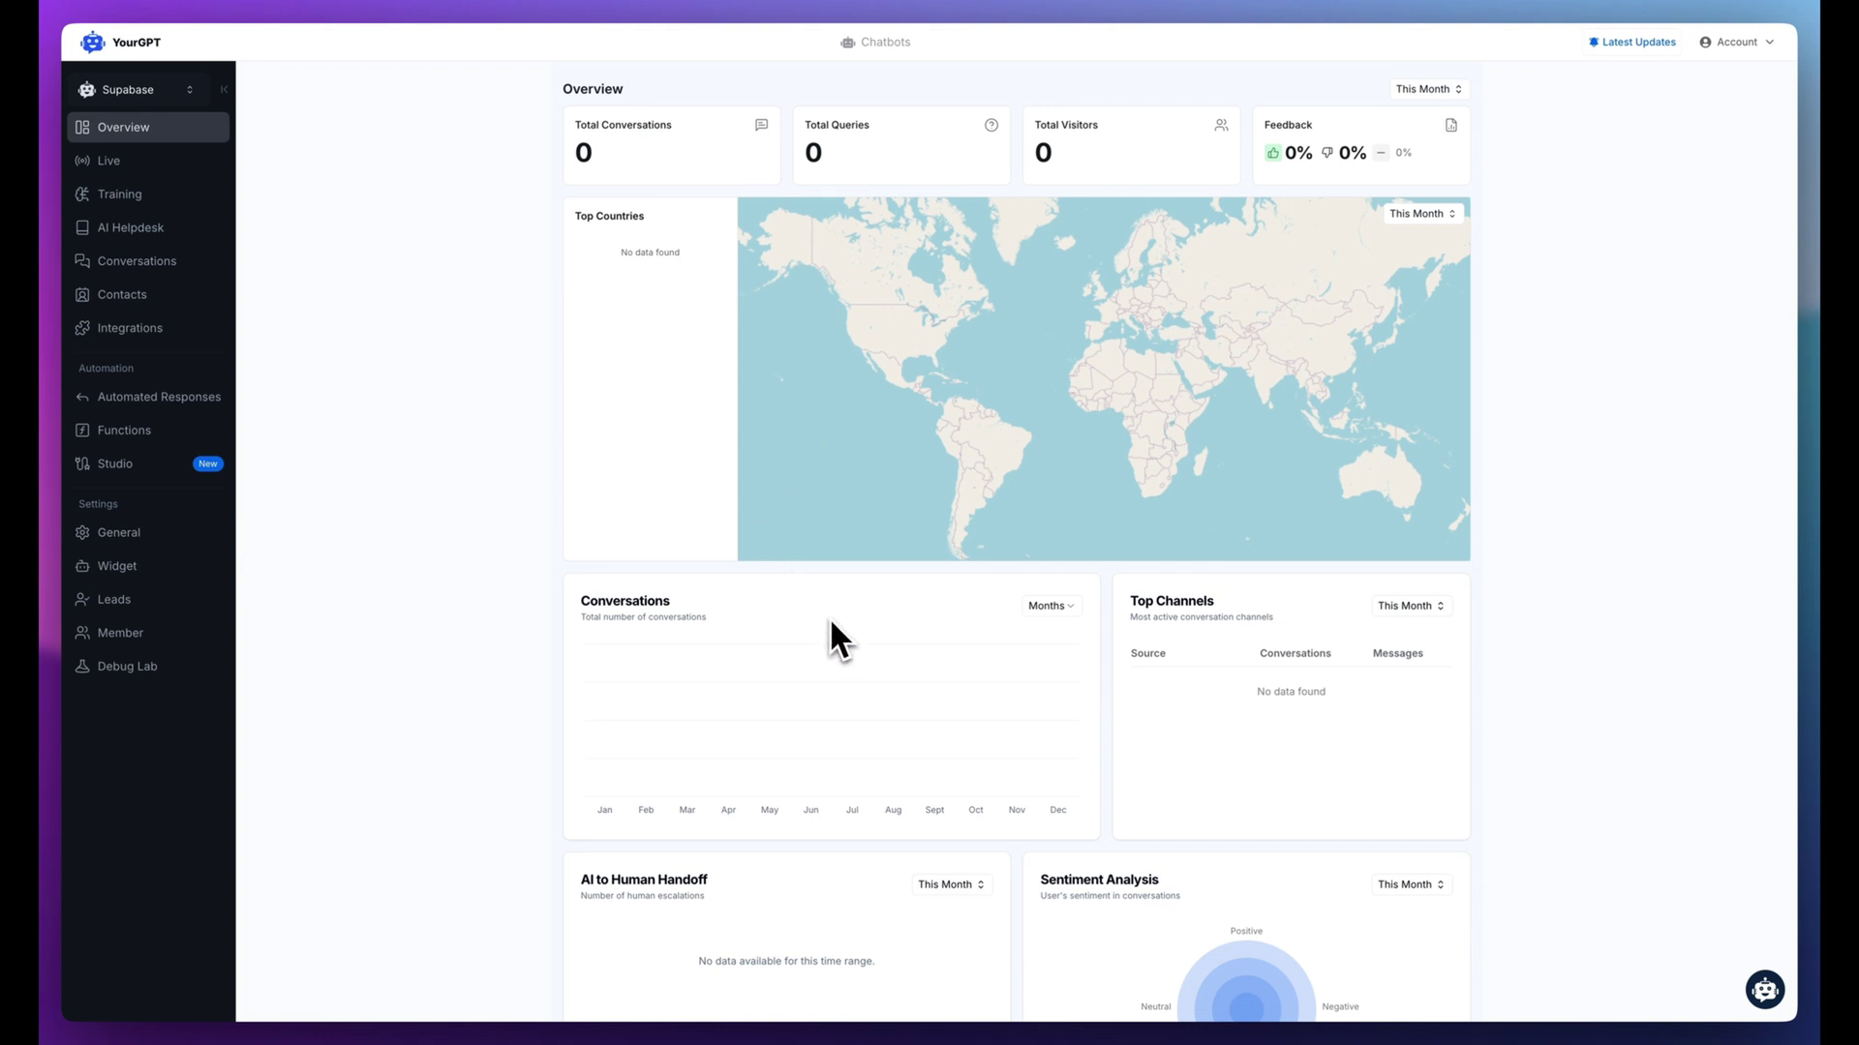
Import the .ygc hotel booking template into the Studio, skipping the Supabase credentials.
click(161, 473)
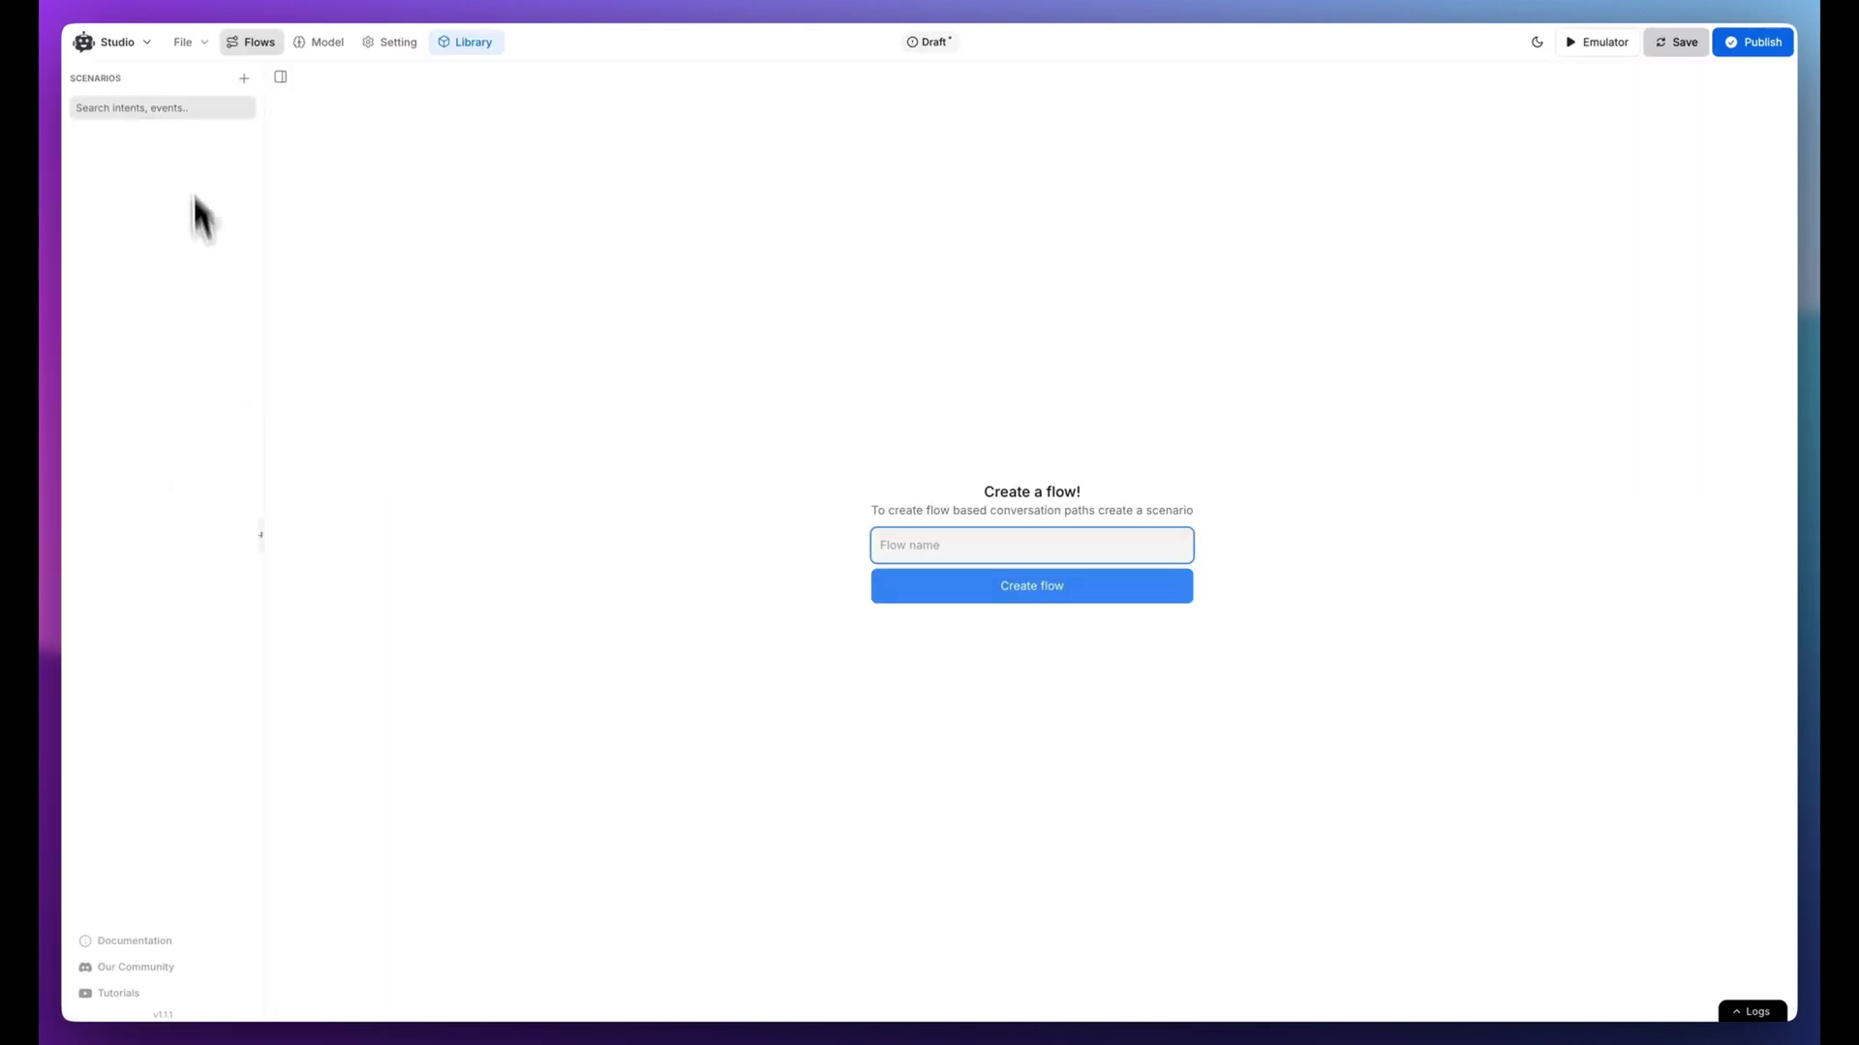
click(184, 41)
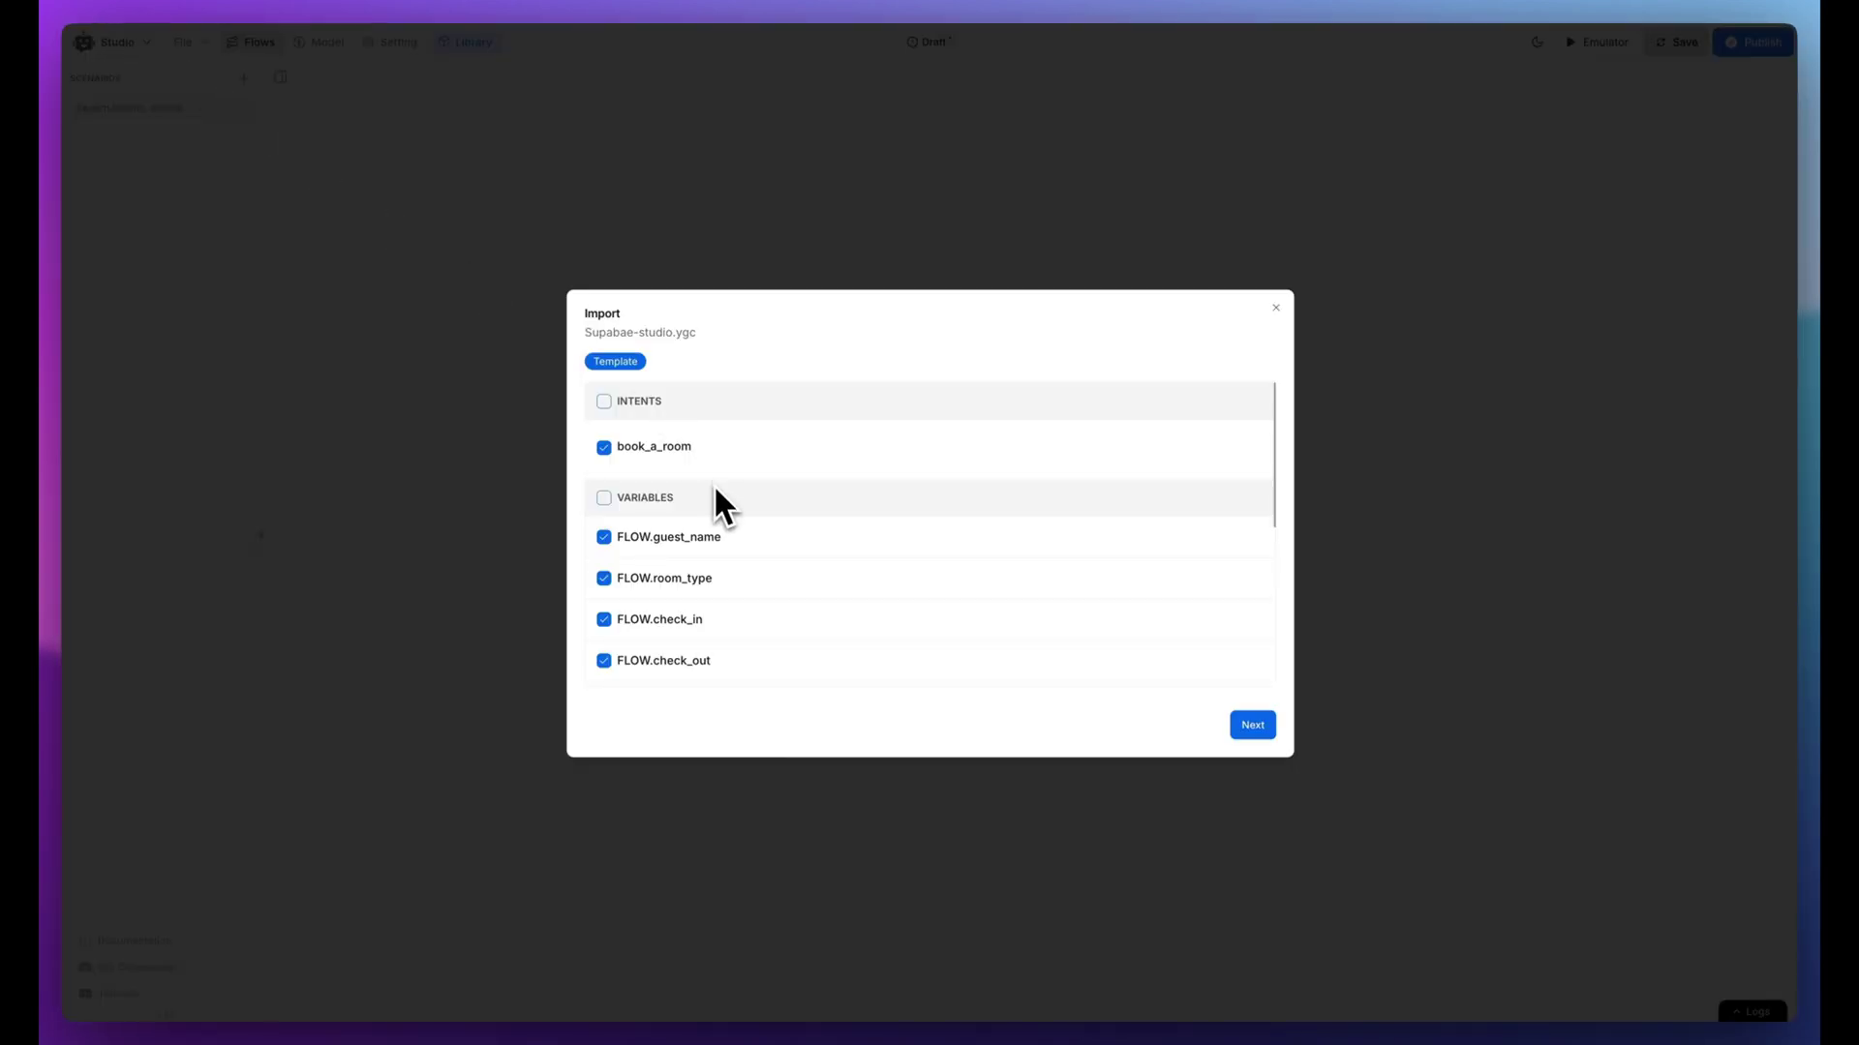
scroll(726, 494, down, 10)
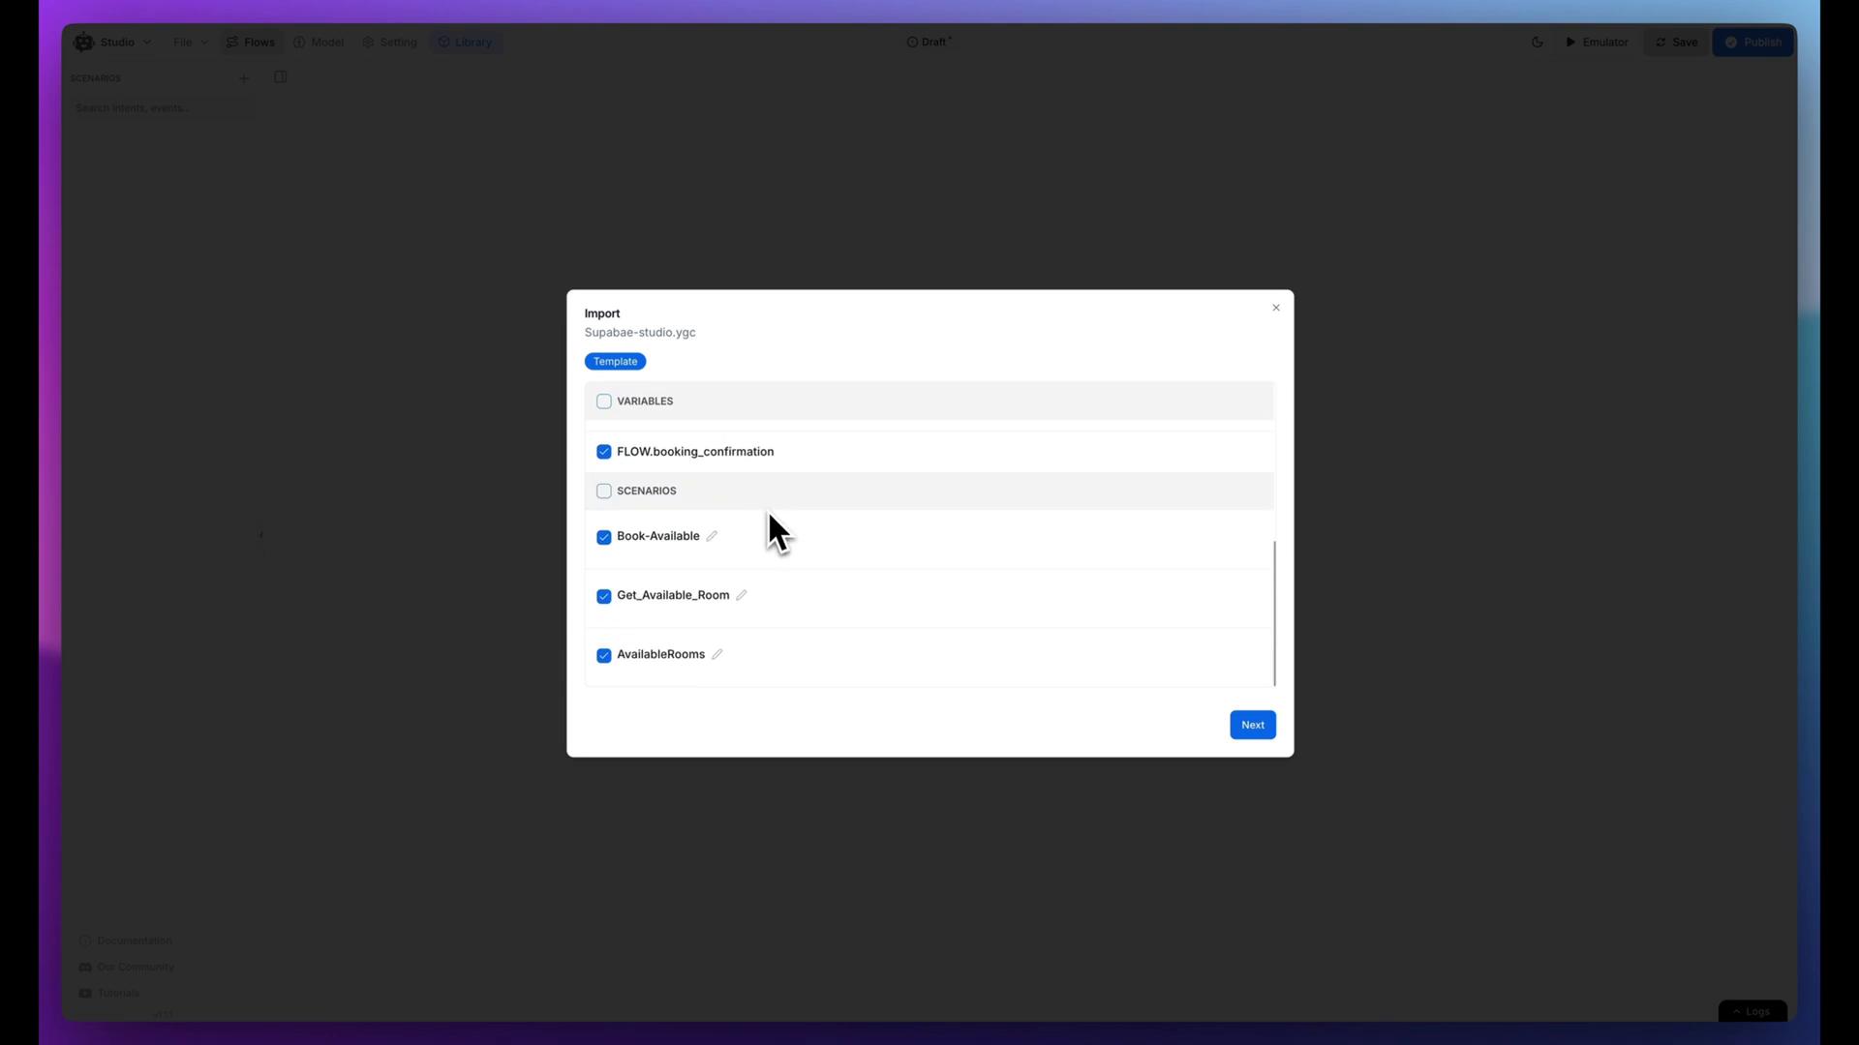
scroll(770, 519, up, 10)
click(1253, 724)
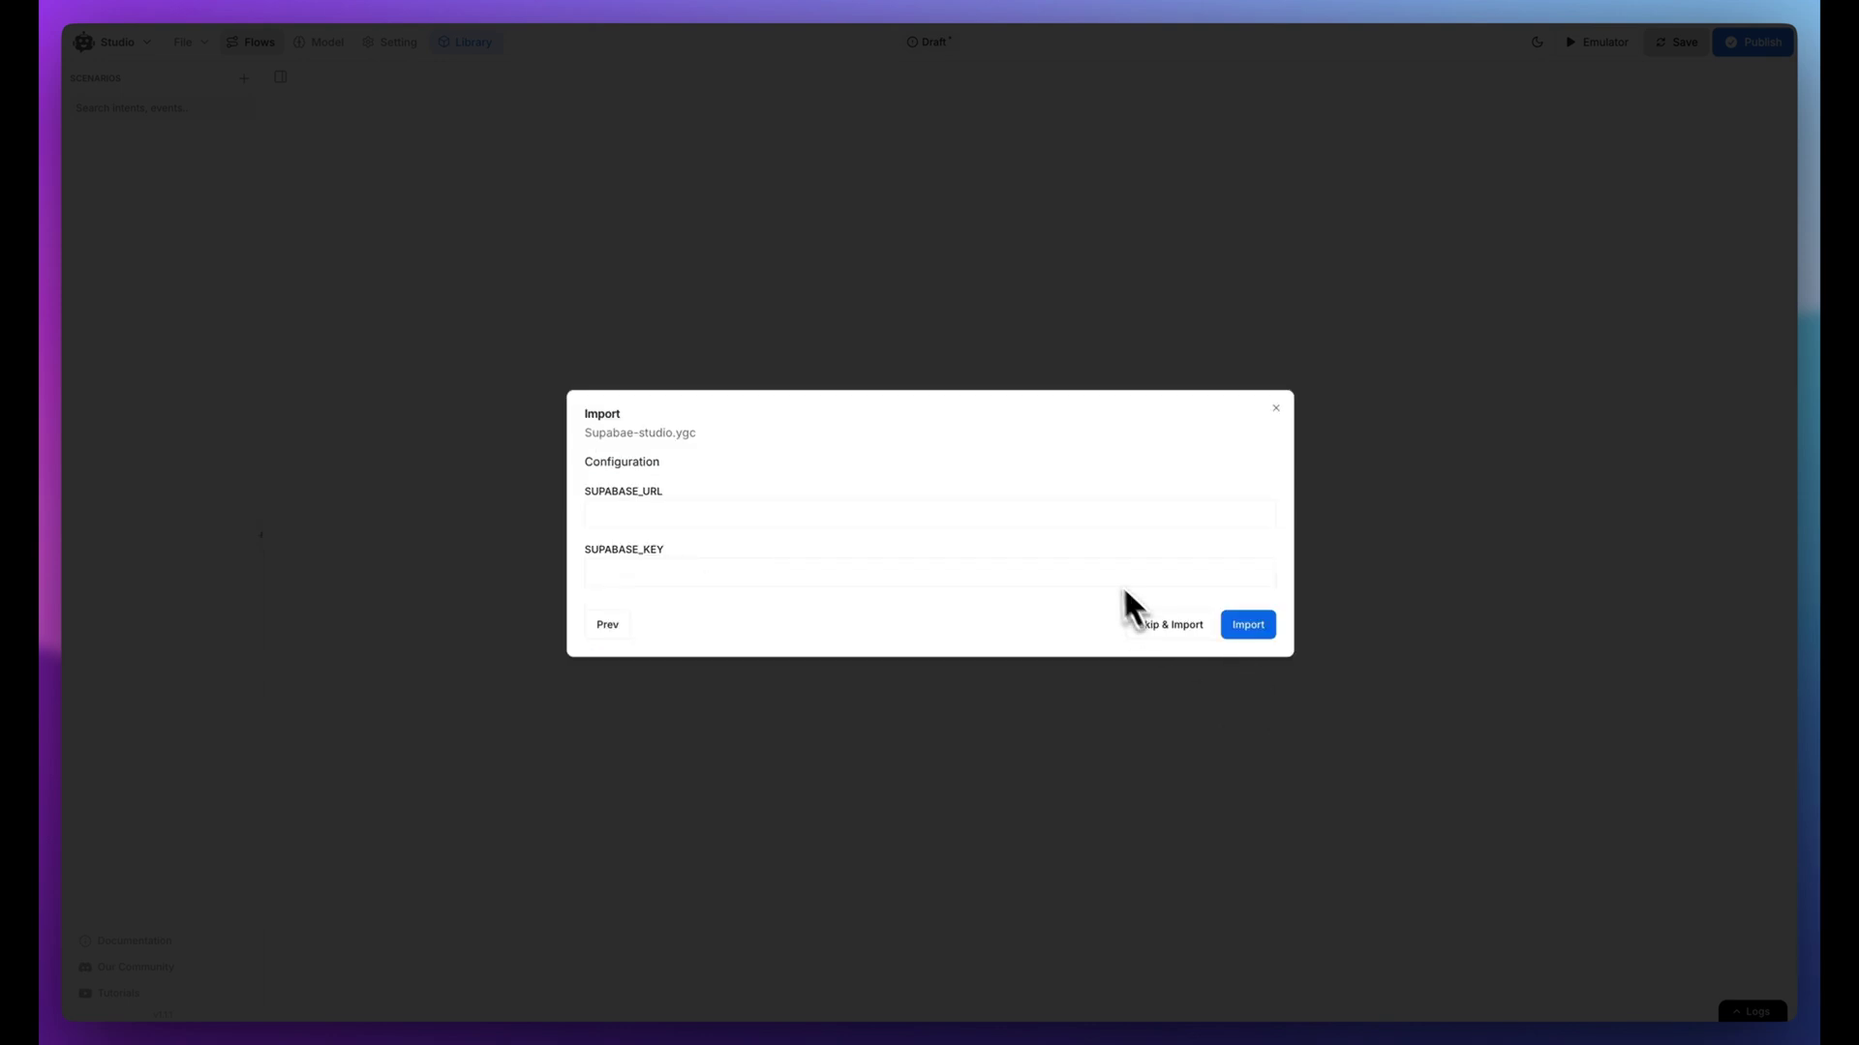
click(1179, 628)
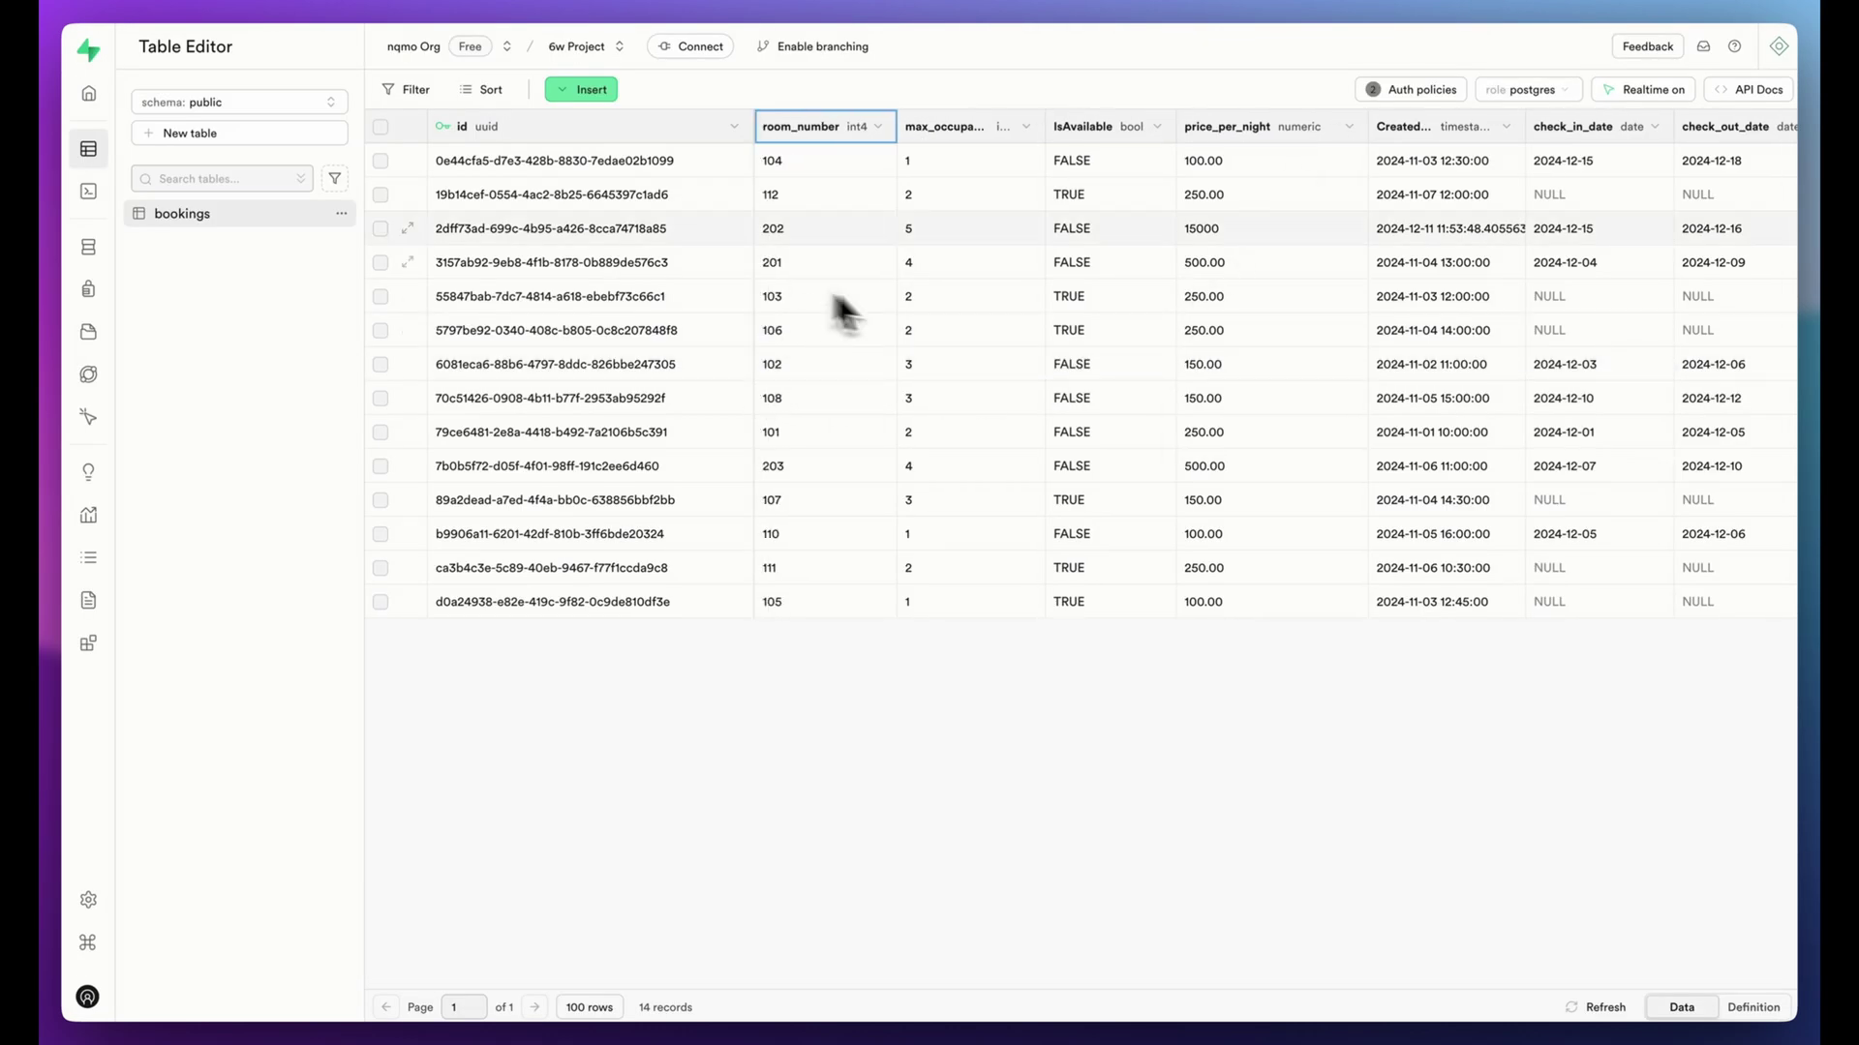
scroll(1217, 533, right, 3)
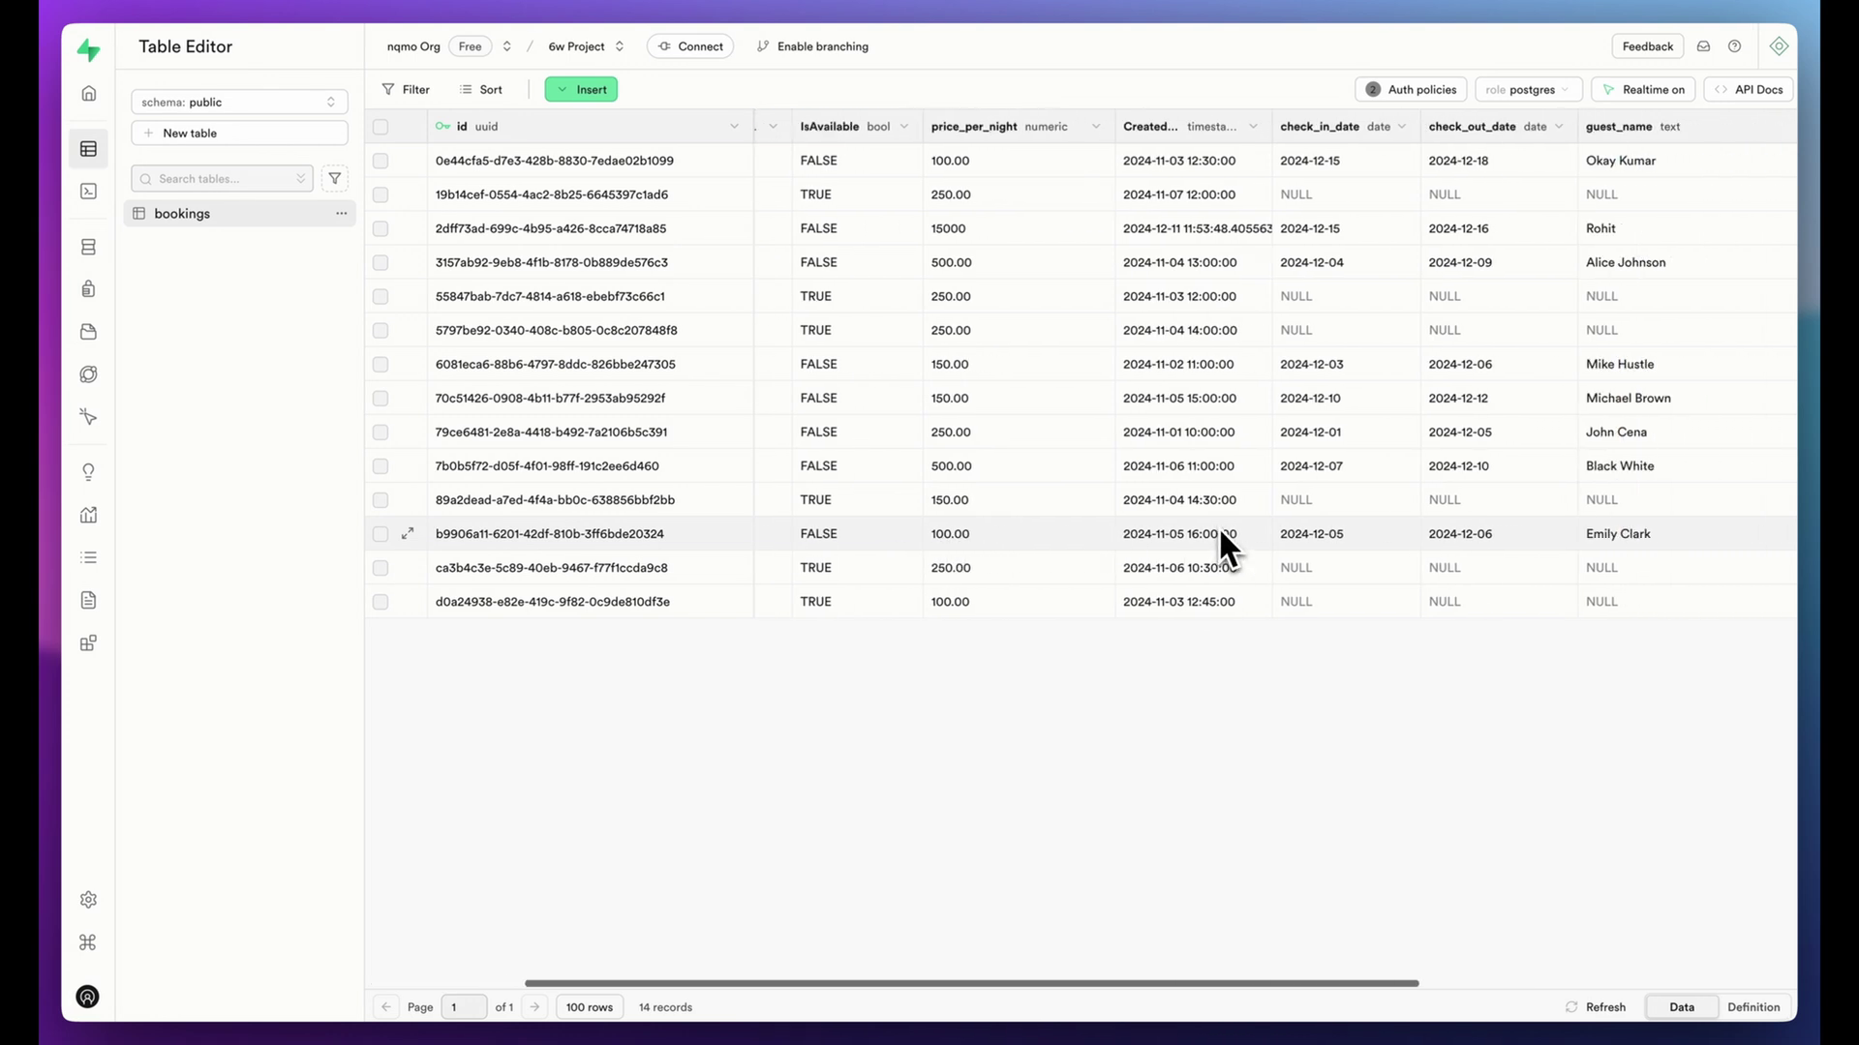
scroll(1219, 534, right, 1)
scroll(1219, 532, right, 4)
scroll(1219, 534, right, 3)
scroll(1219, 533, right, 3)
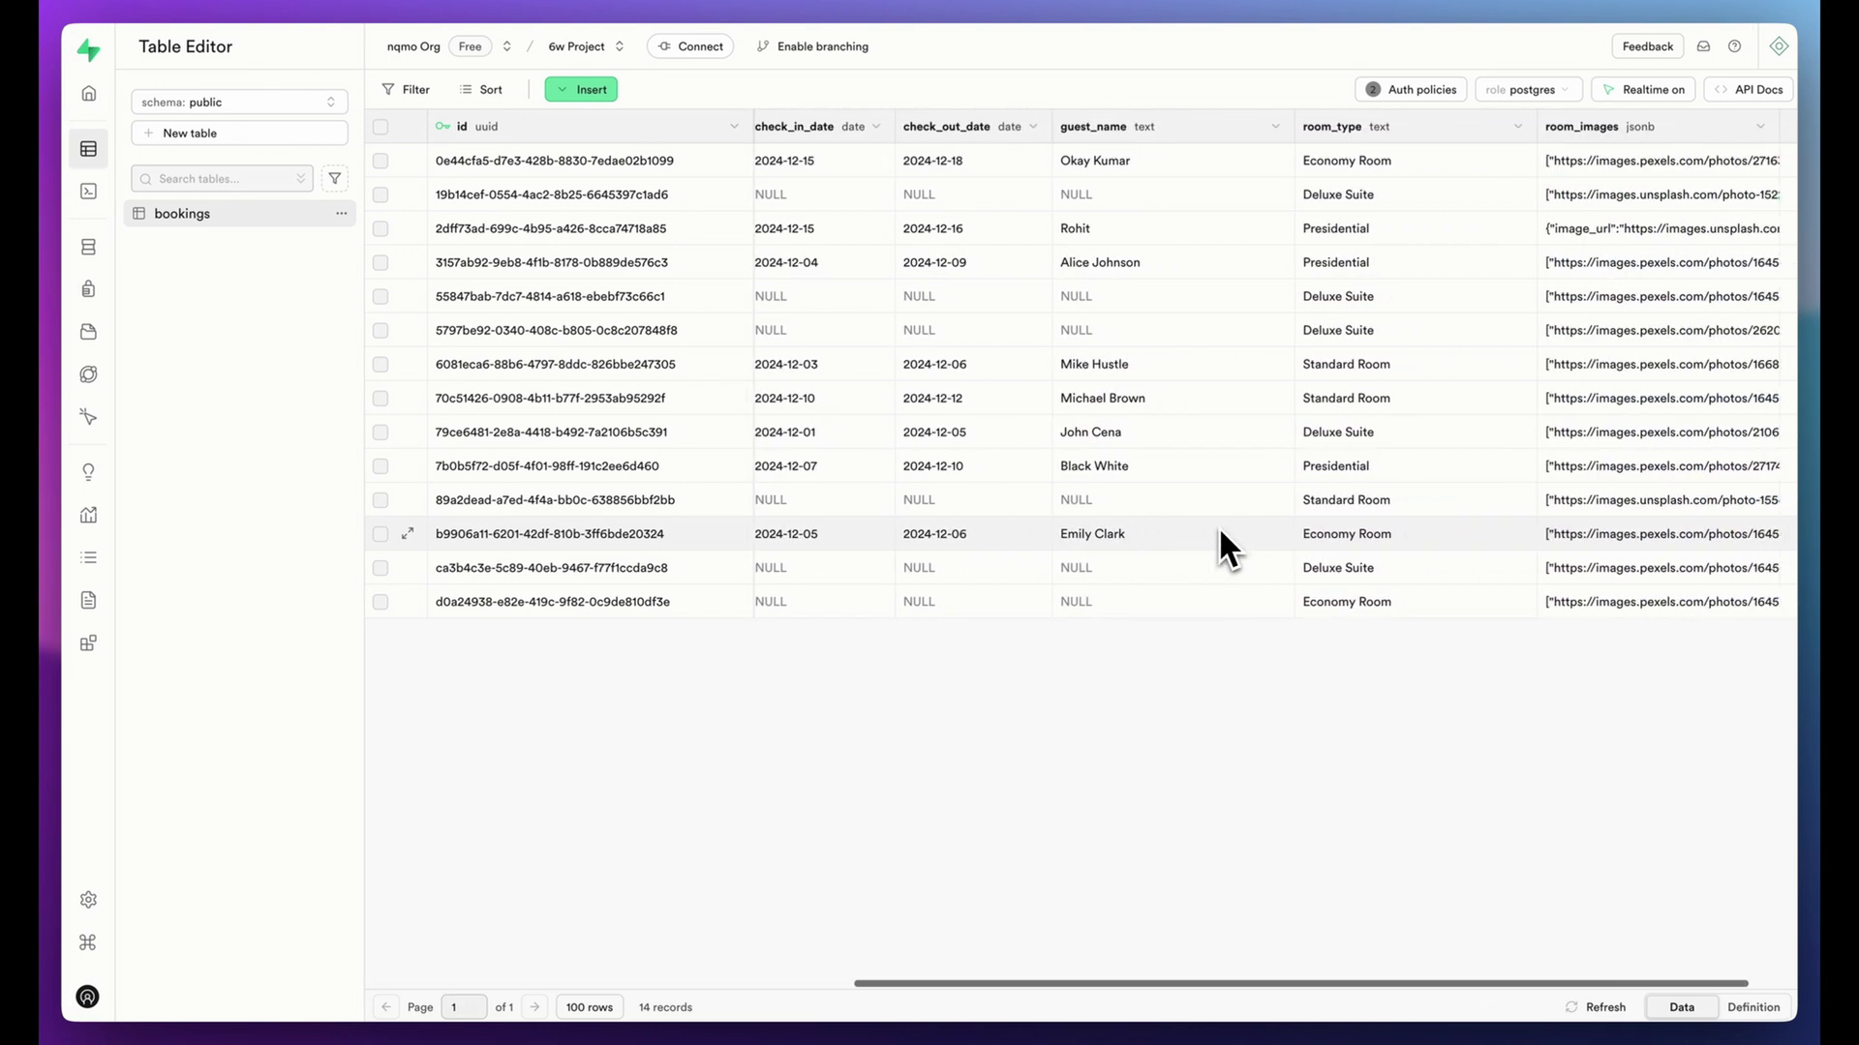
scroll(1218, 533, right, 2)
scroll(1217, 534, left, 3)
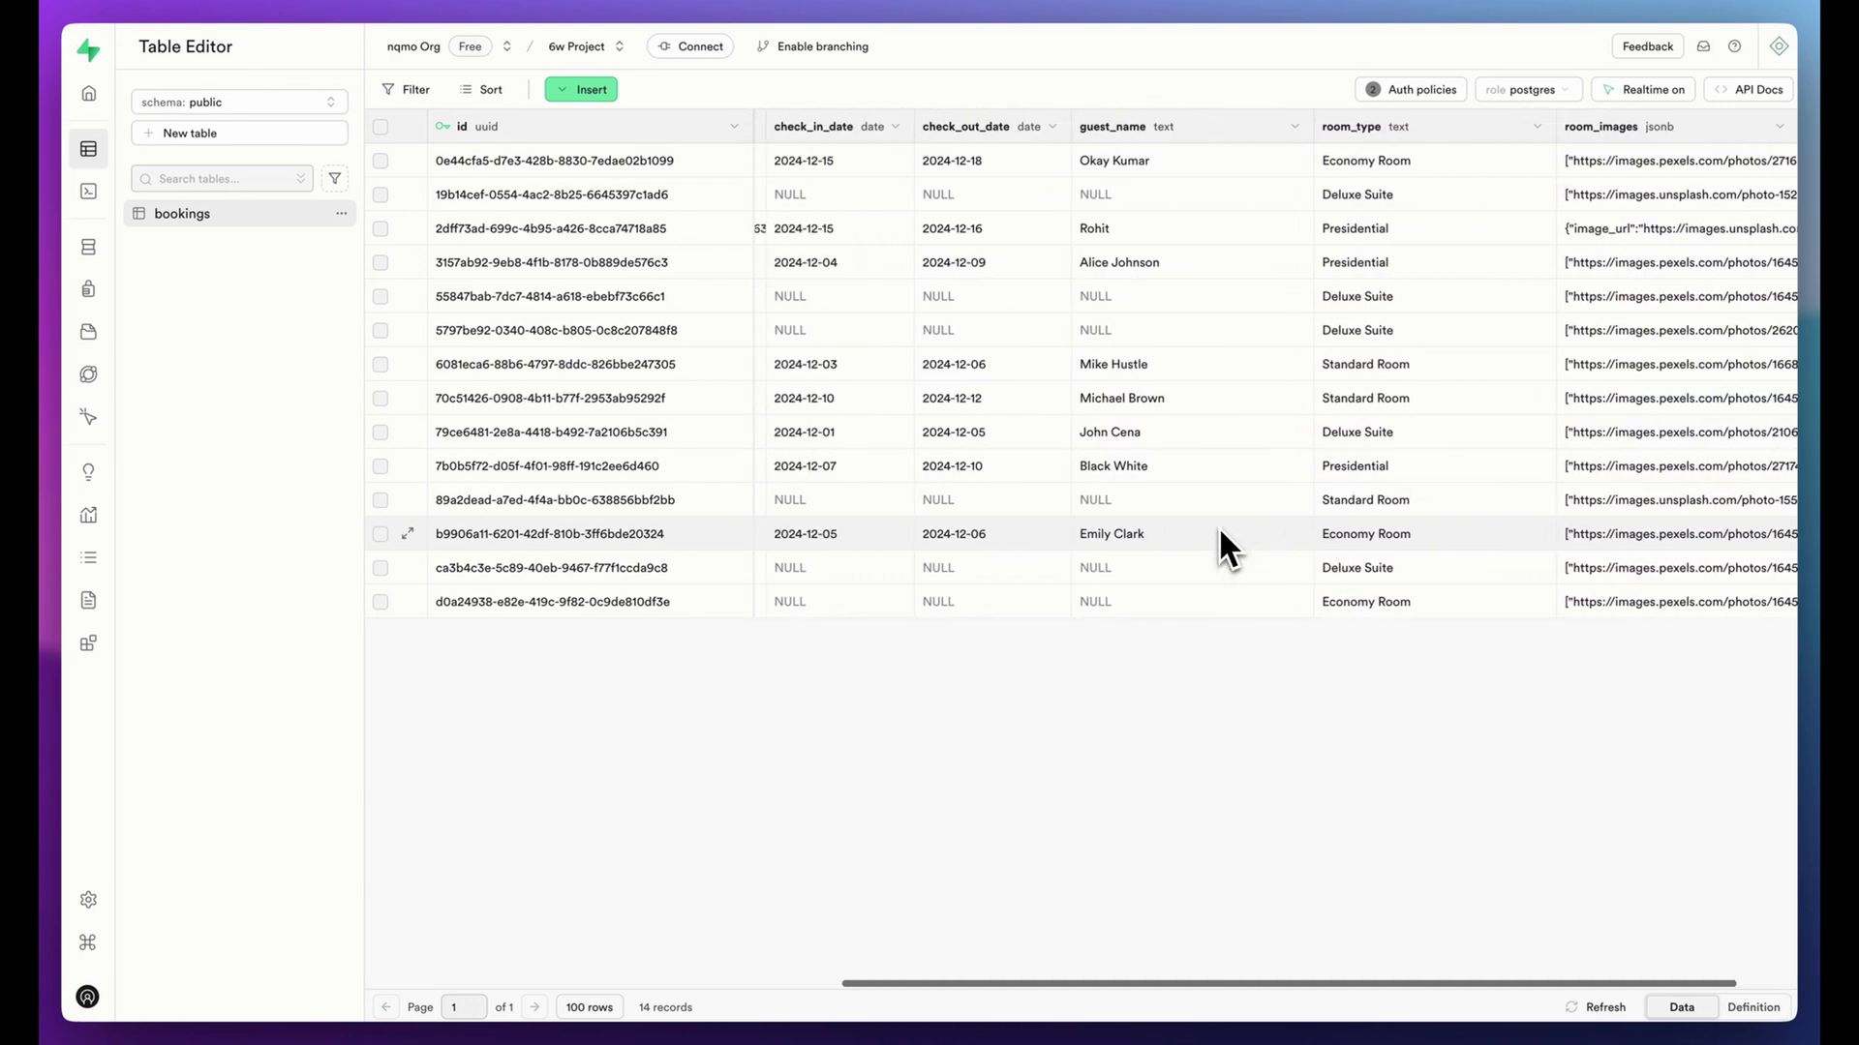
scroll(1219, 533, left, 3)
scroll(1218, 534, left, 4)
scroll(1218, 534, left, 1)
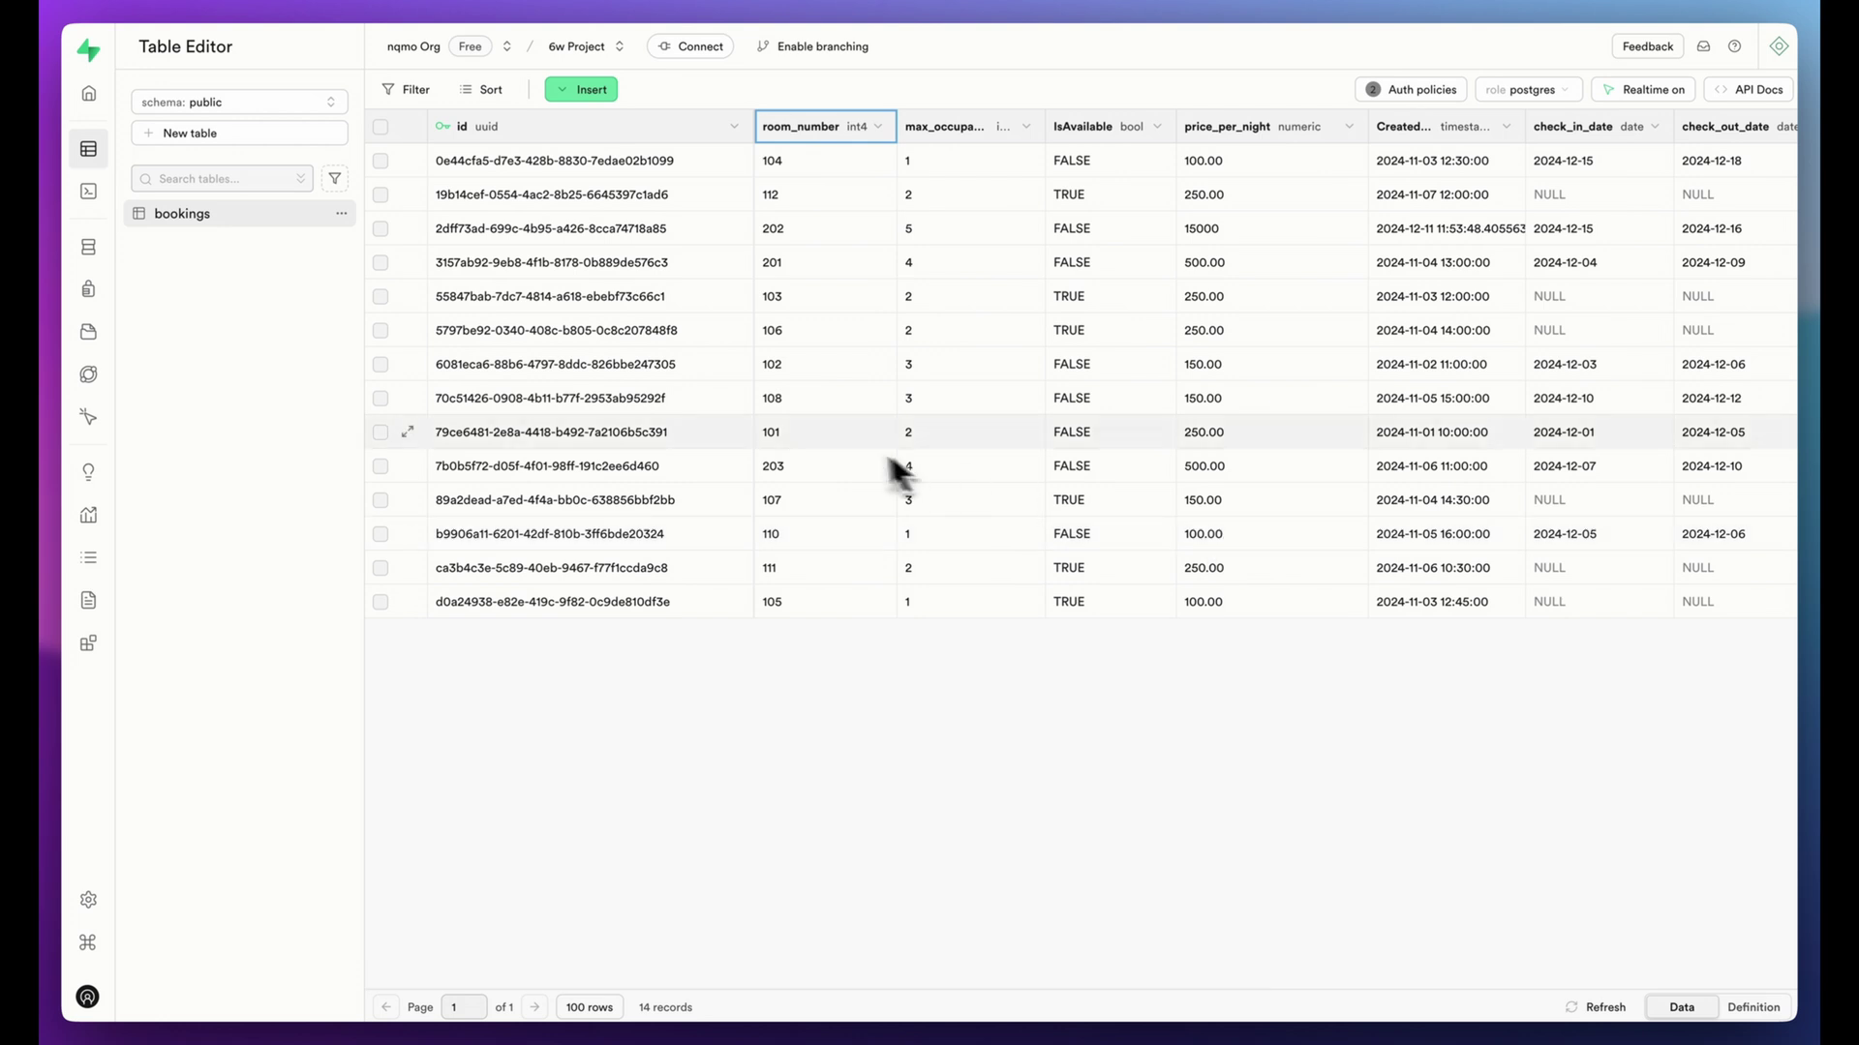
Review the bookings table's Edit Table settings, cancel without changes, and zoom the page out.
click(341, 215)
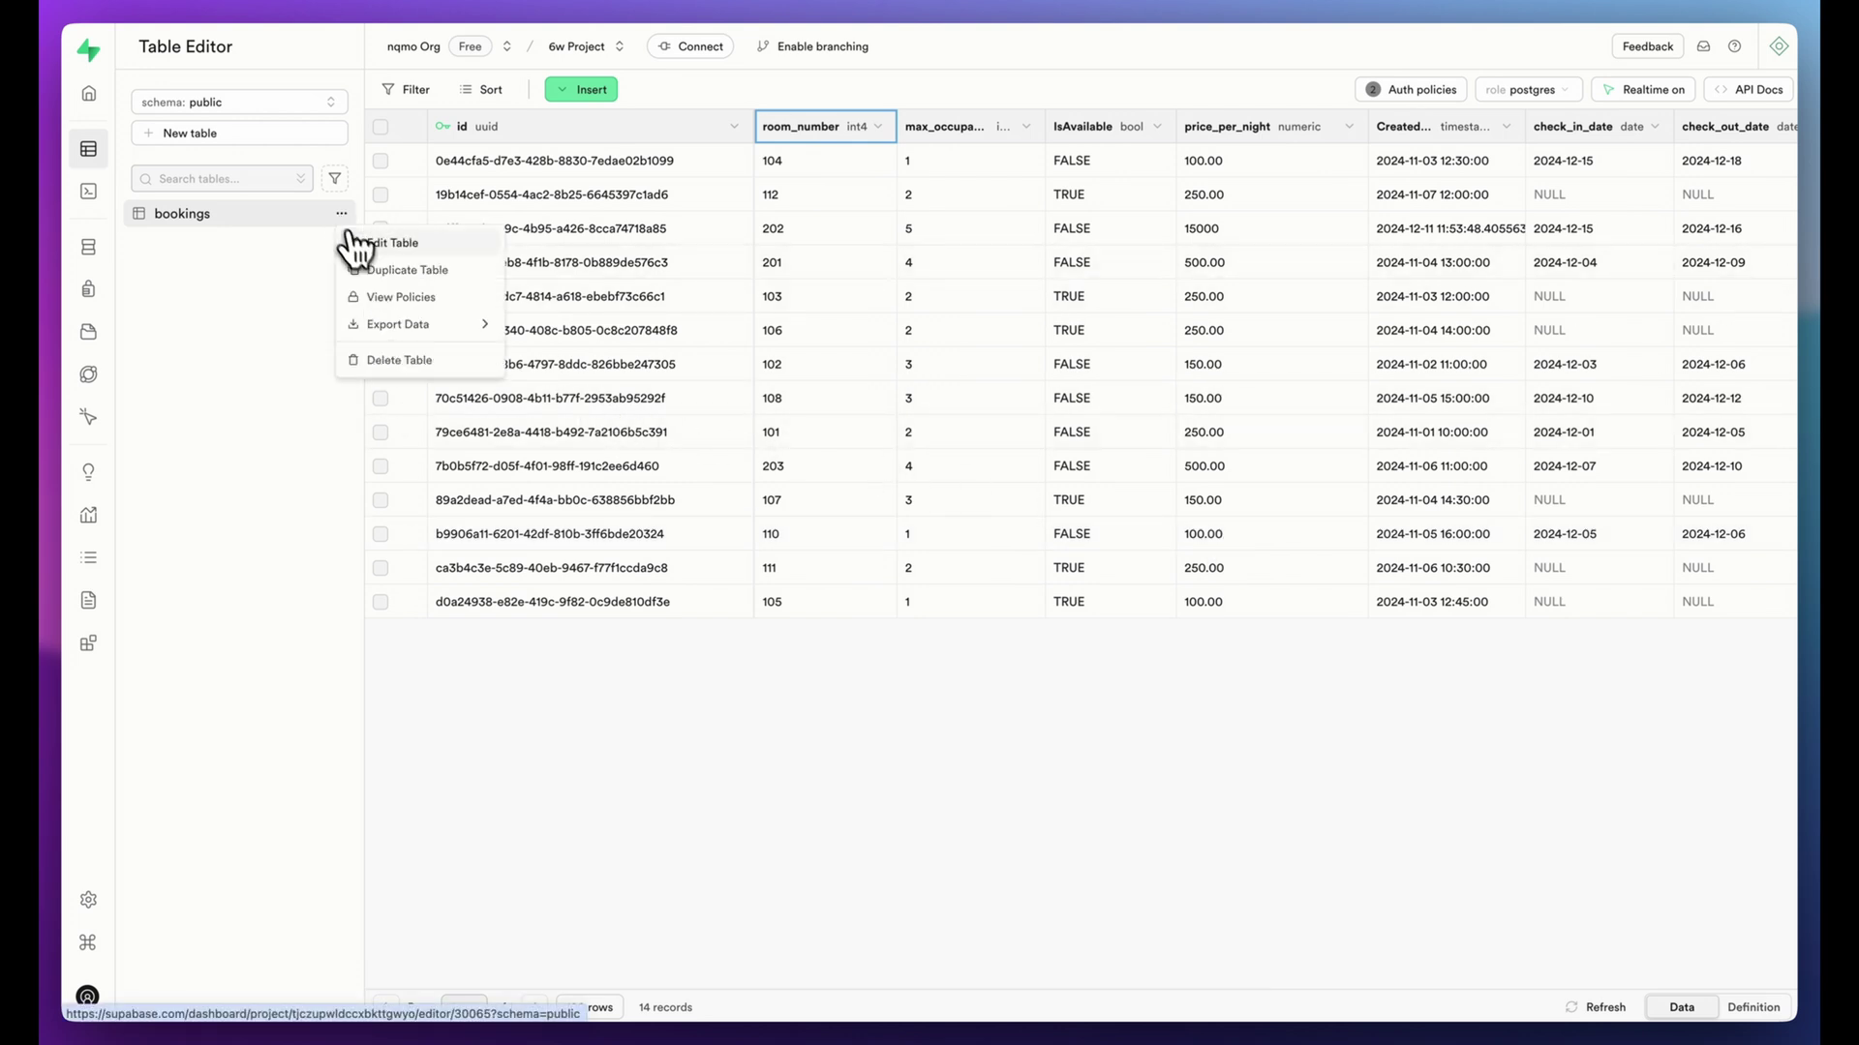
click(403, 245)
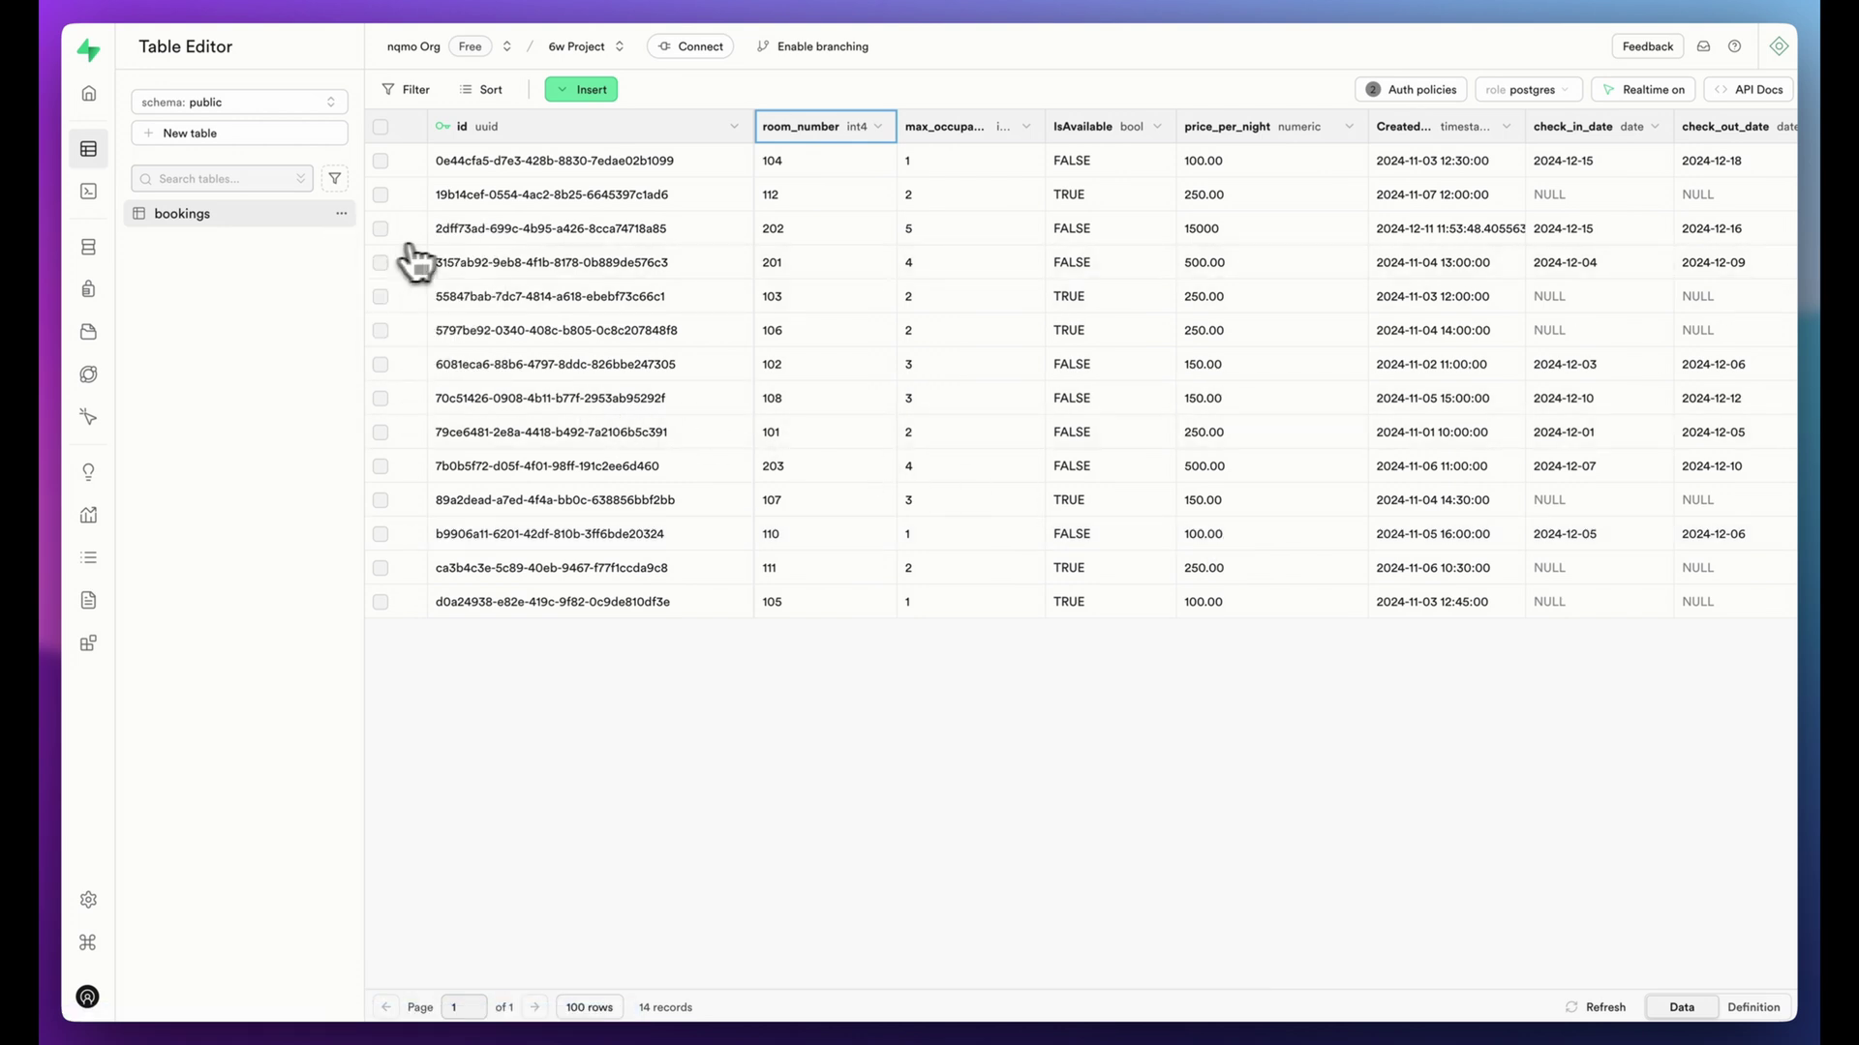
scroll(1219, 545, down, 5)
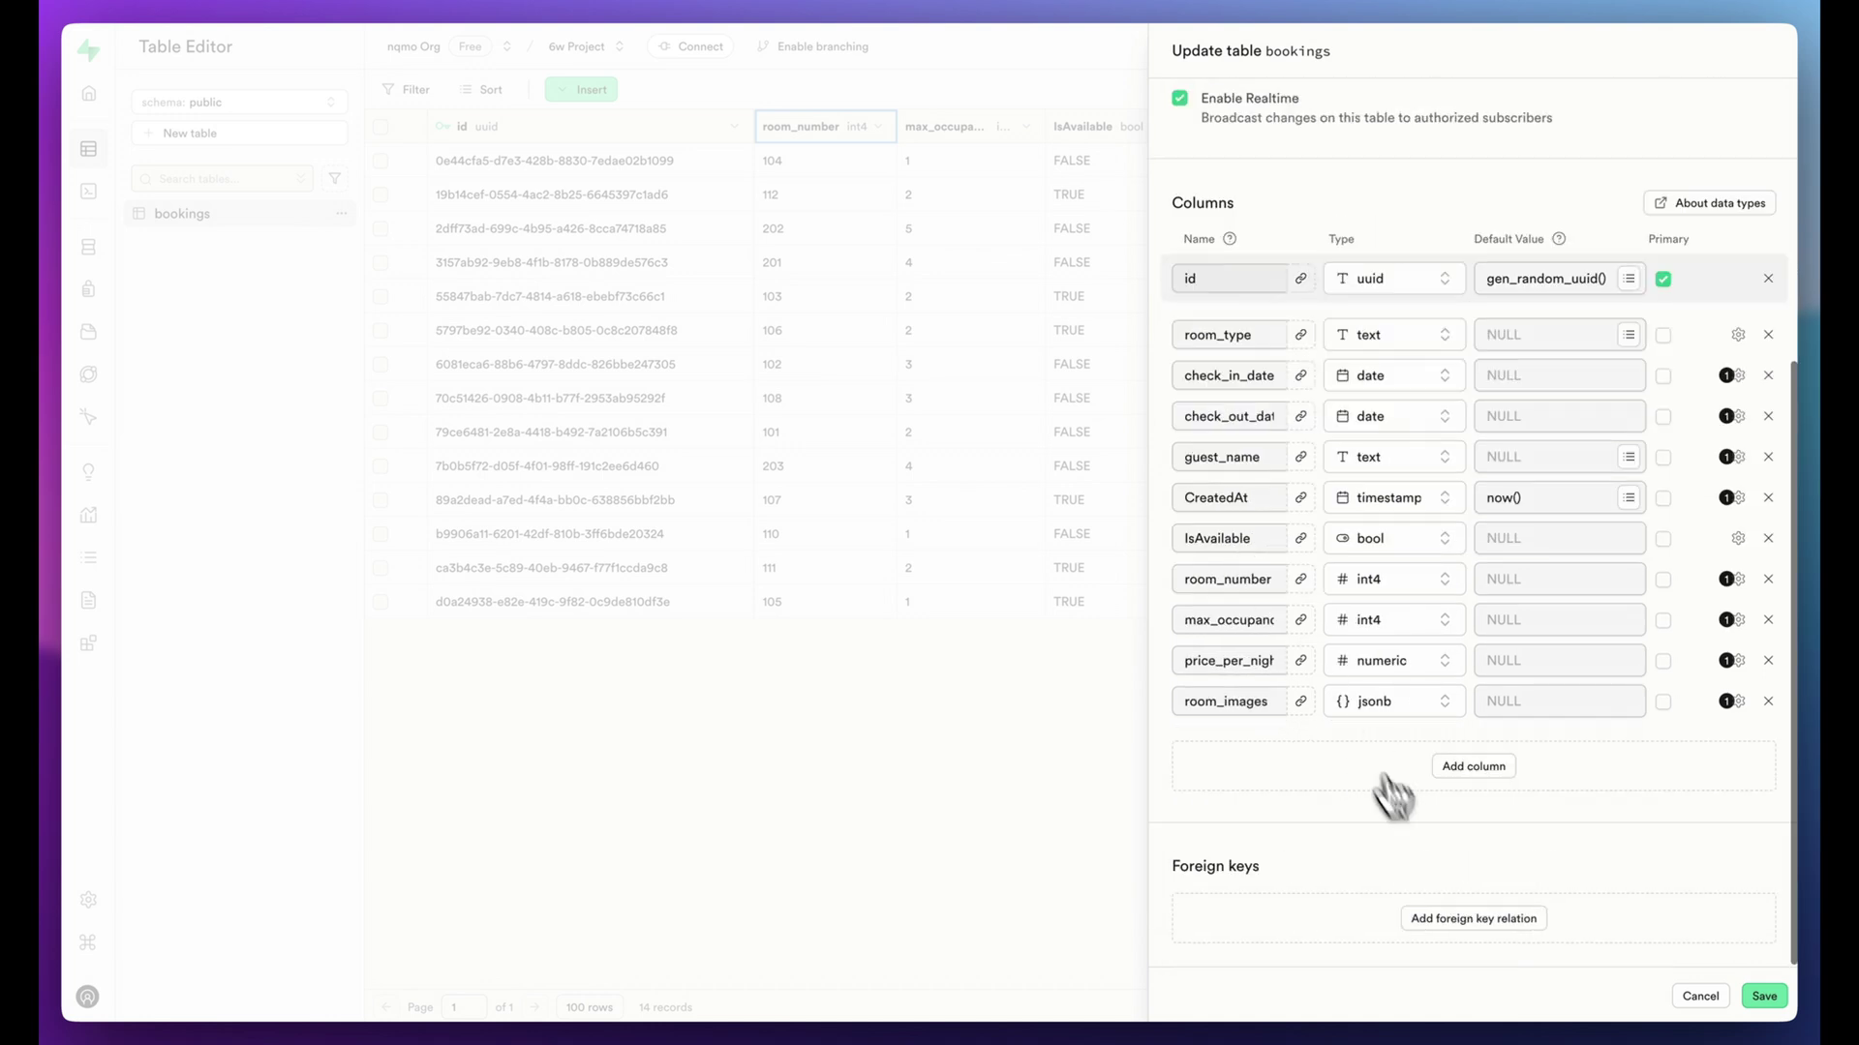
scroll(1473, 784, up, 5)
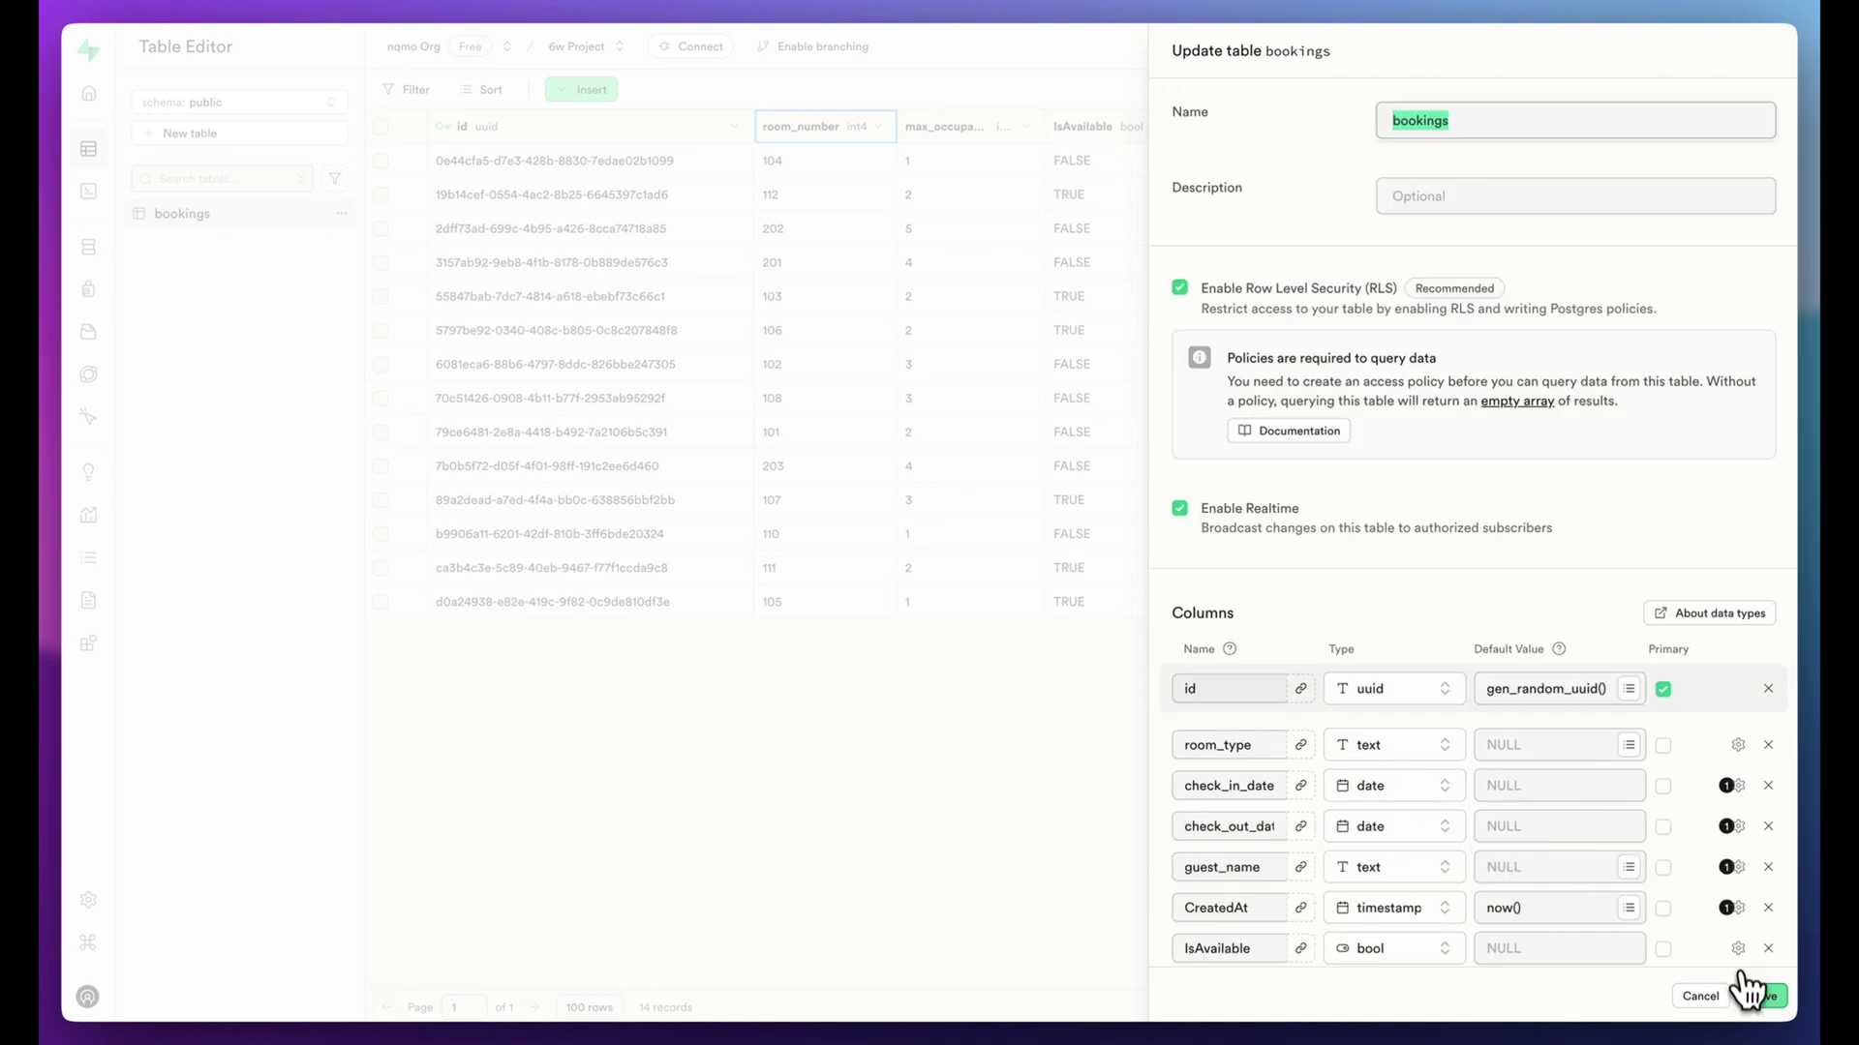
click(1703, 996)
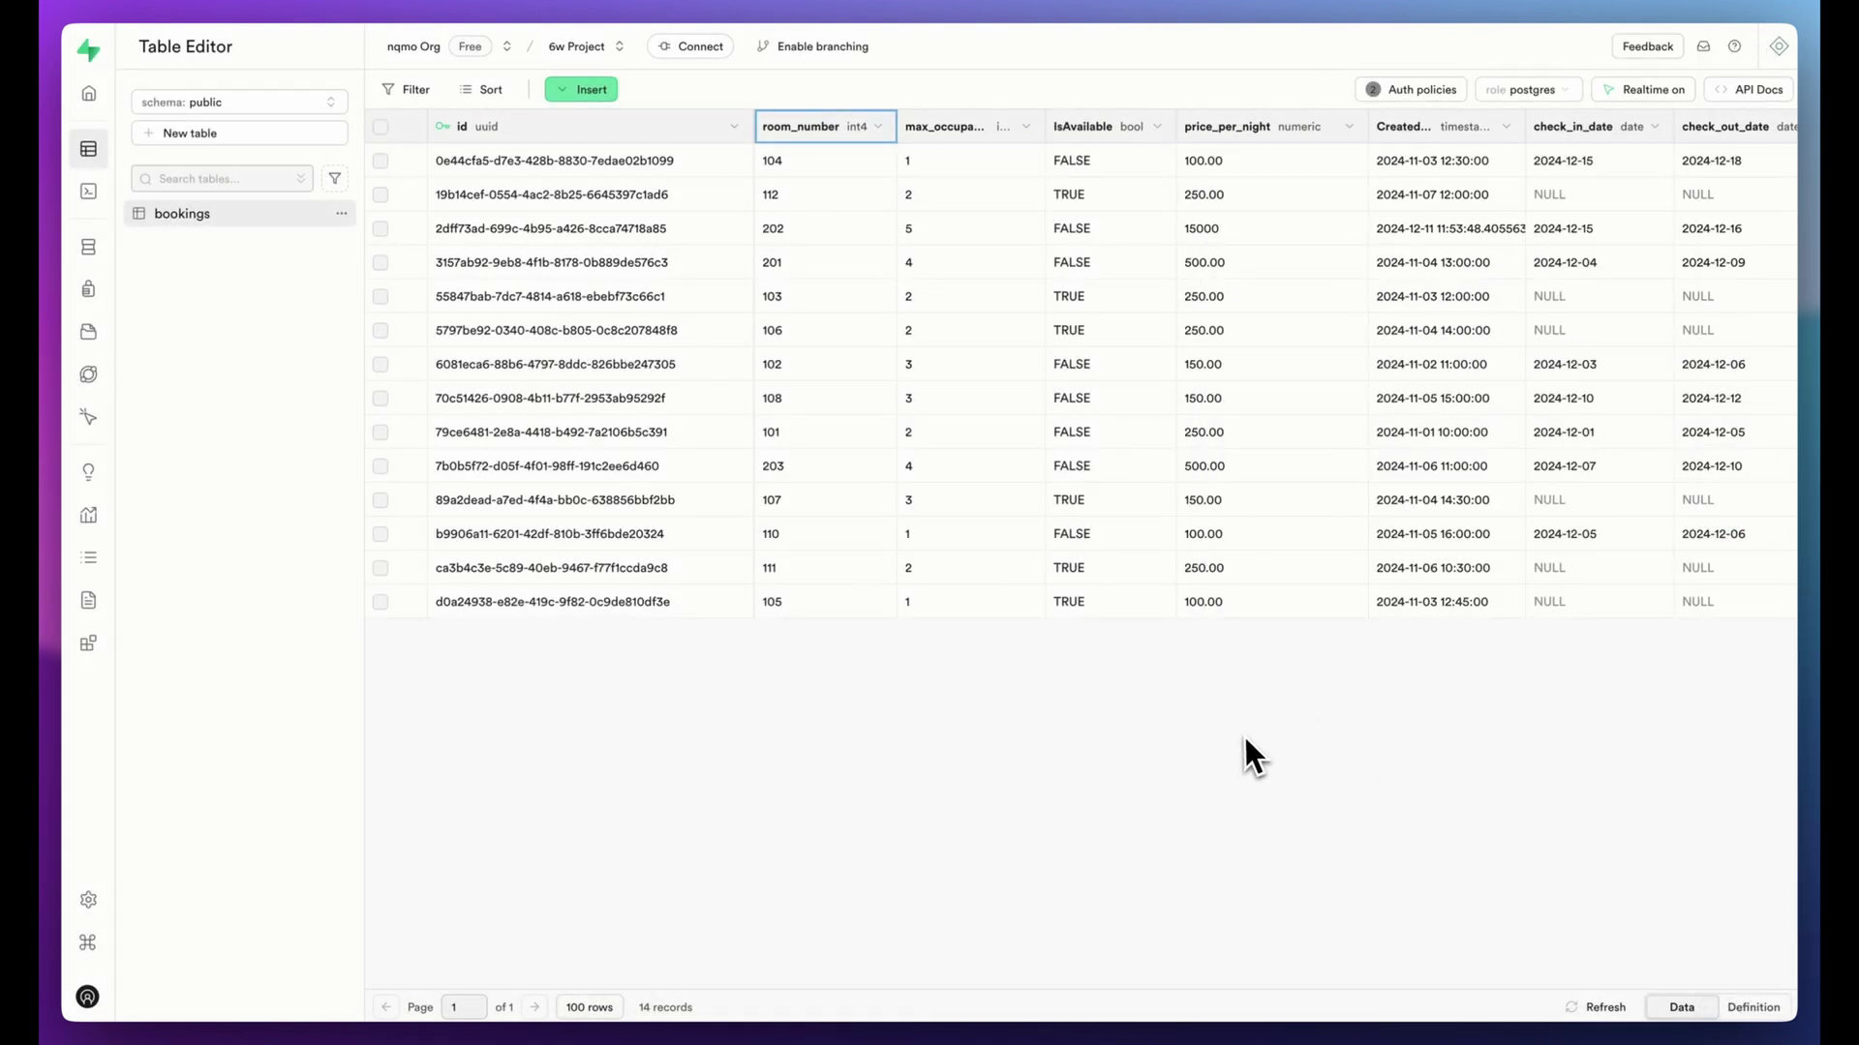
key(ctrl+minus)
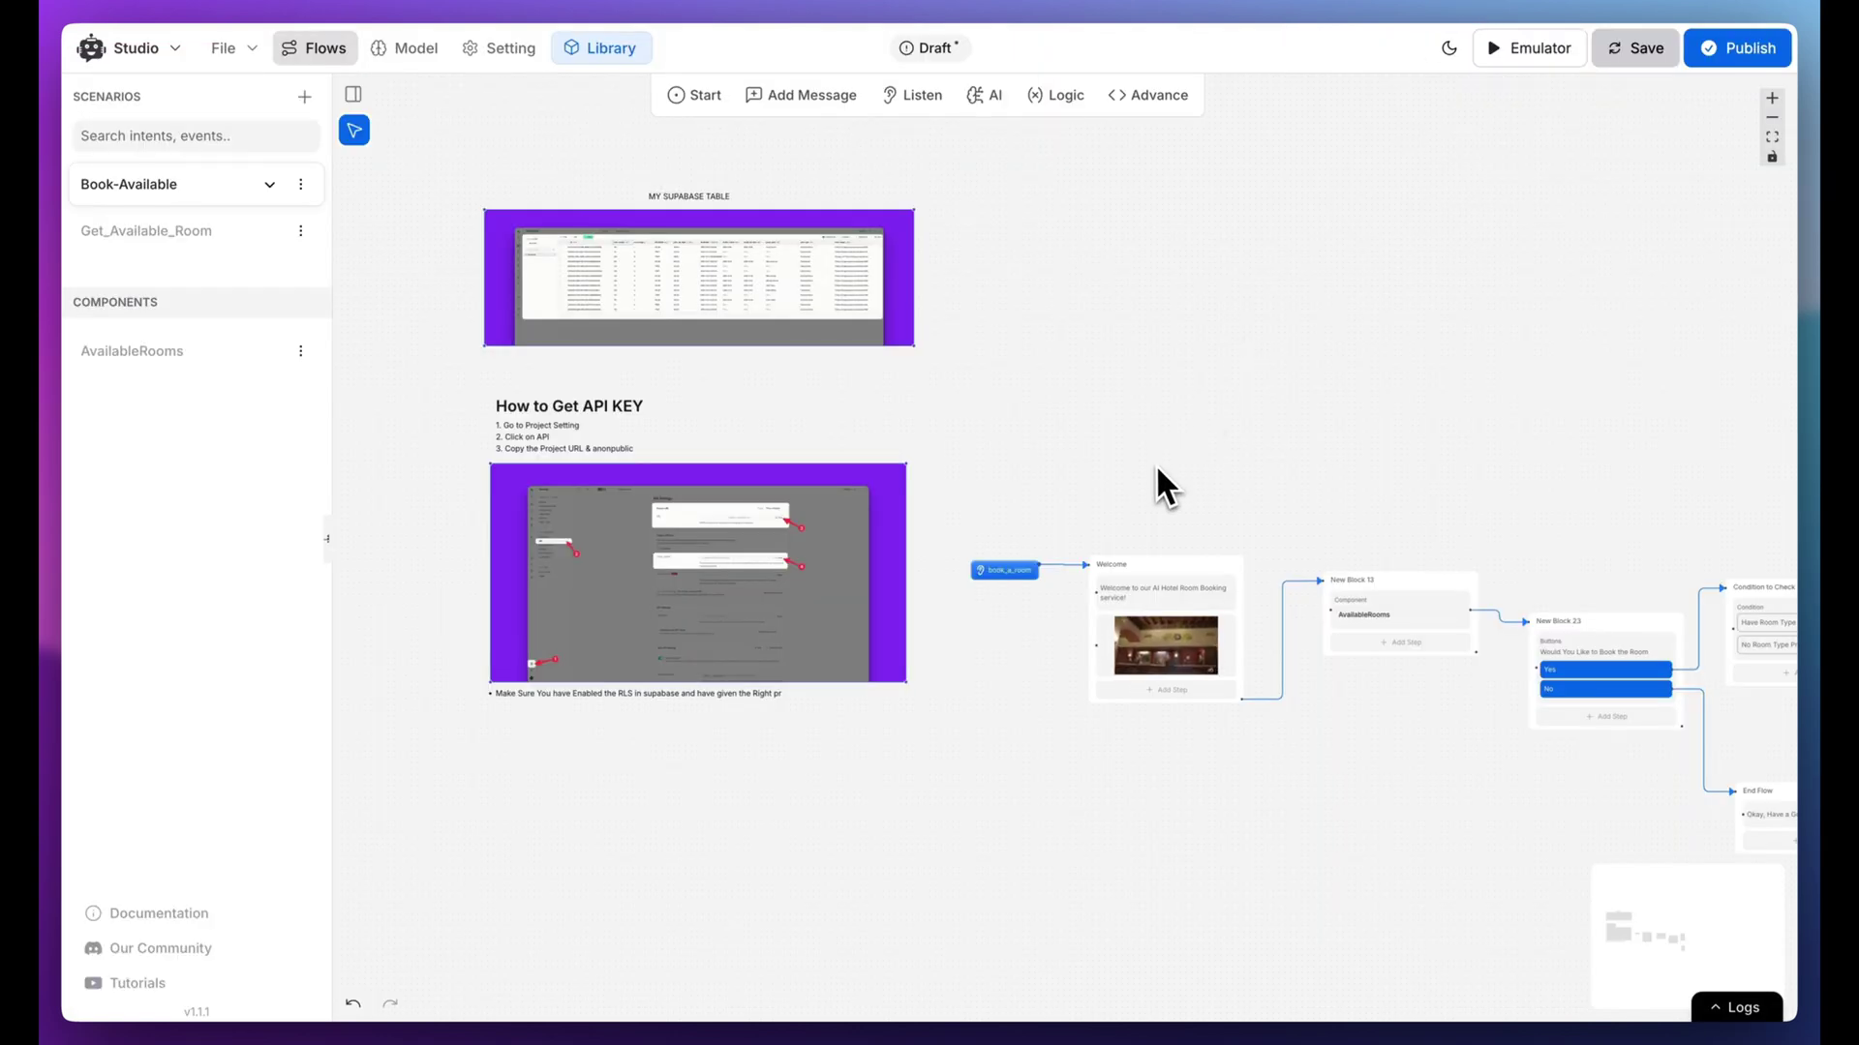
scroll(1153, 465, right, 3)
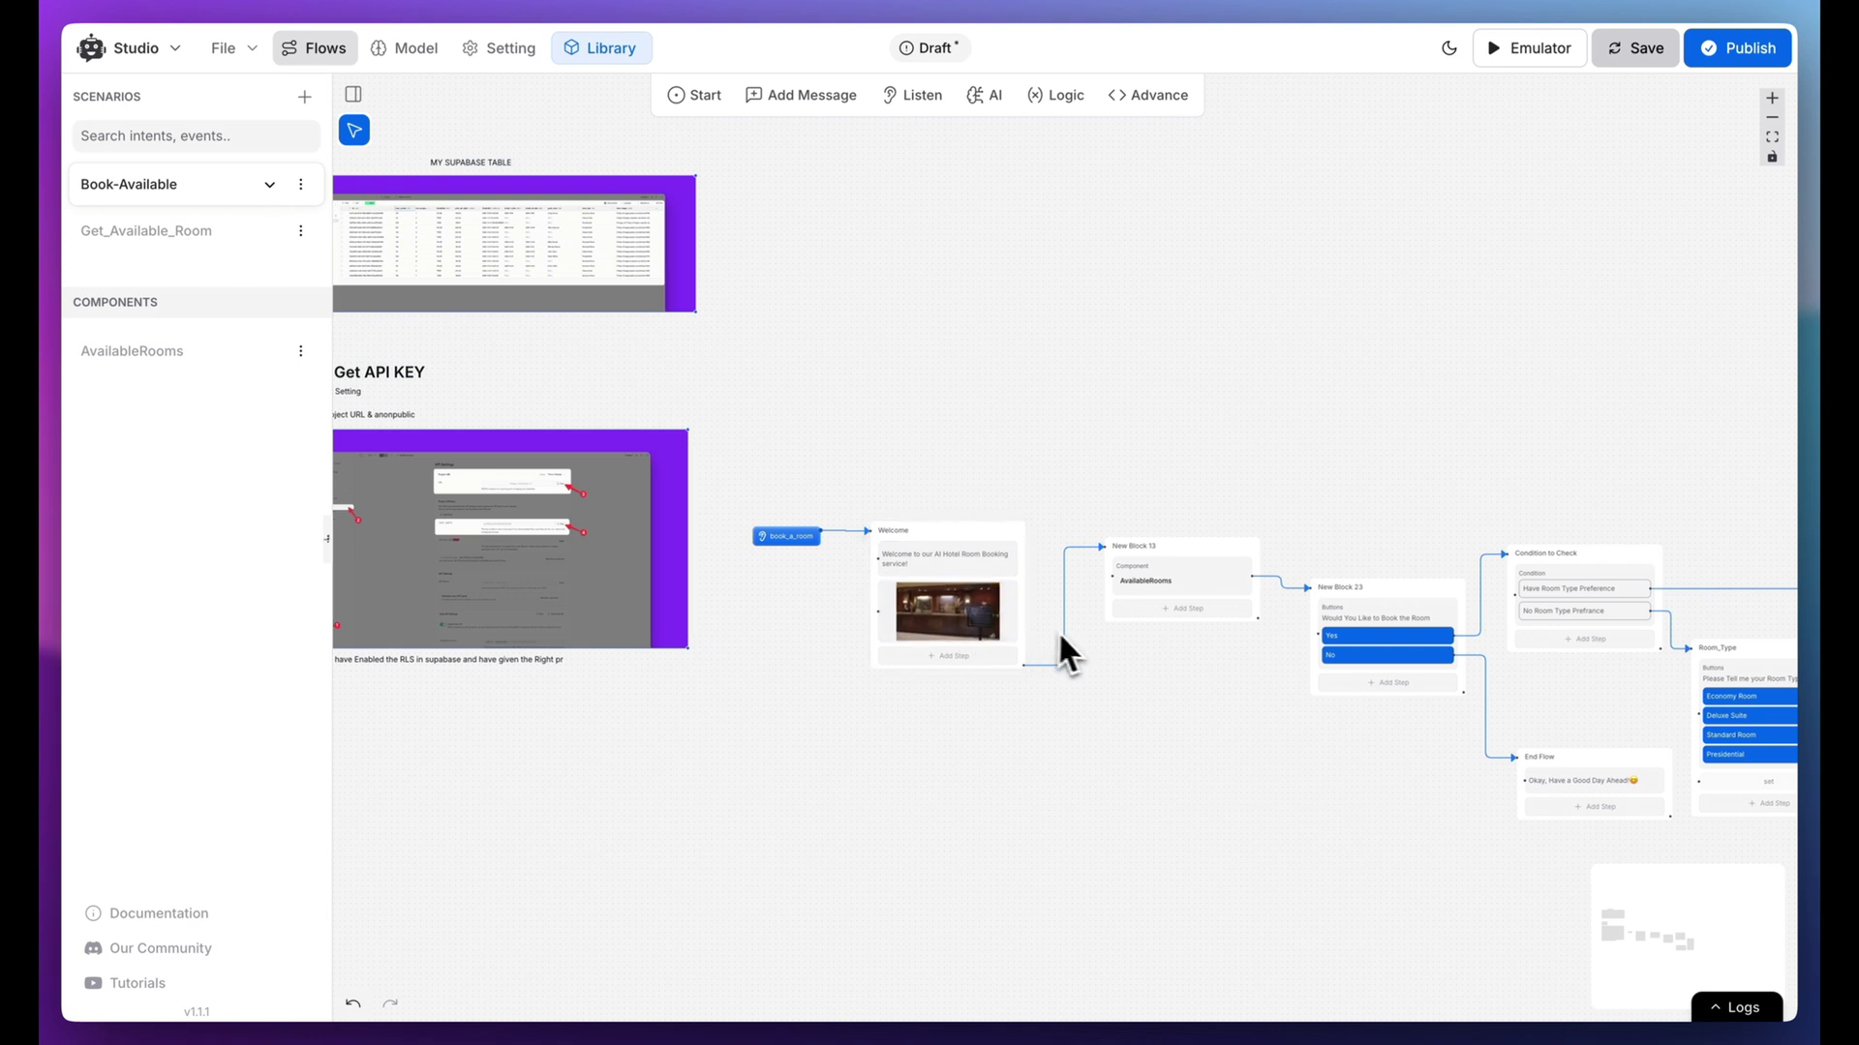
scroll(1059, 635, right, 3)
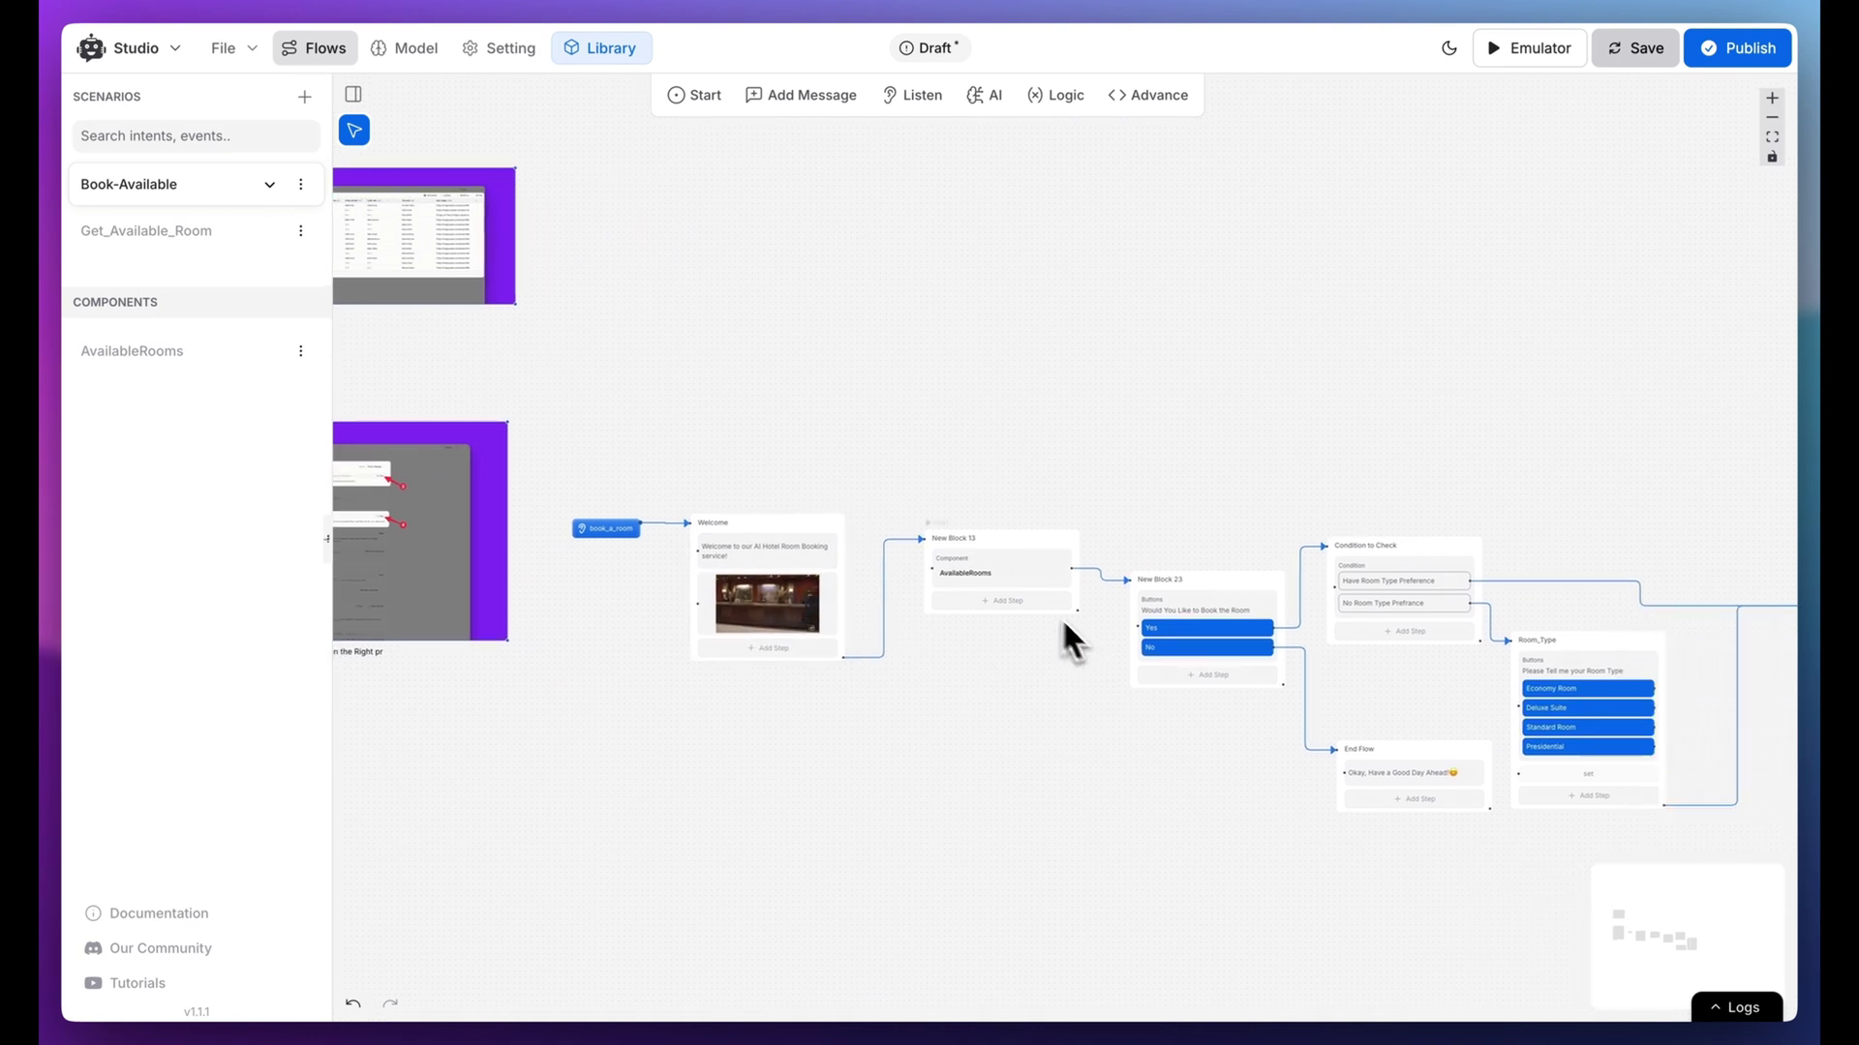
Open the AvailableRooms component from Get_Available_Room and select its room-availability Code step.
click(188, 232)
click(1155, 824)
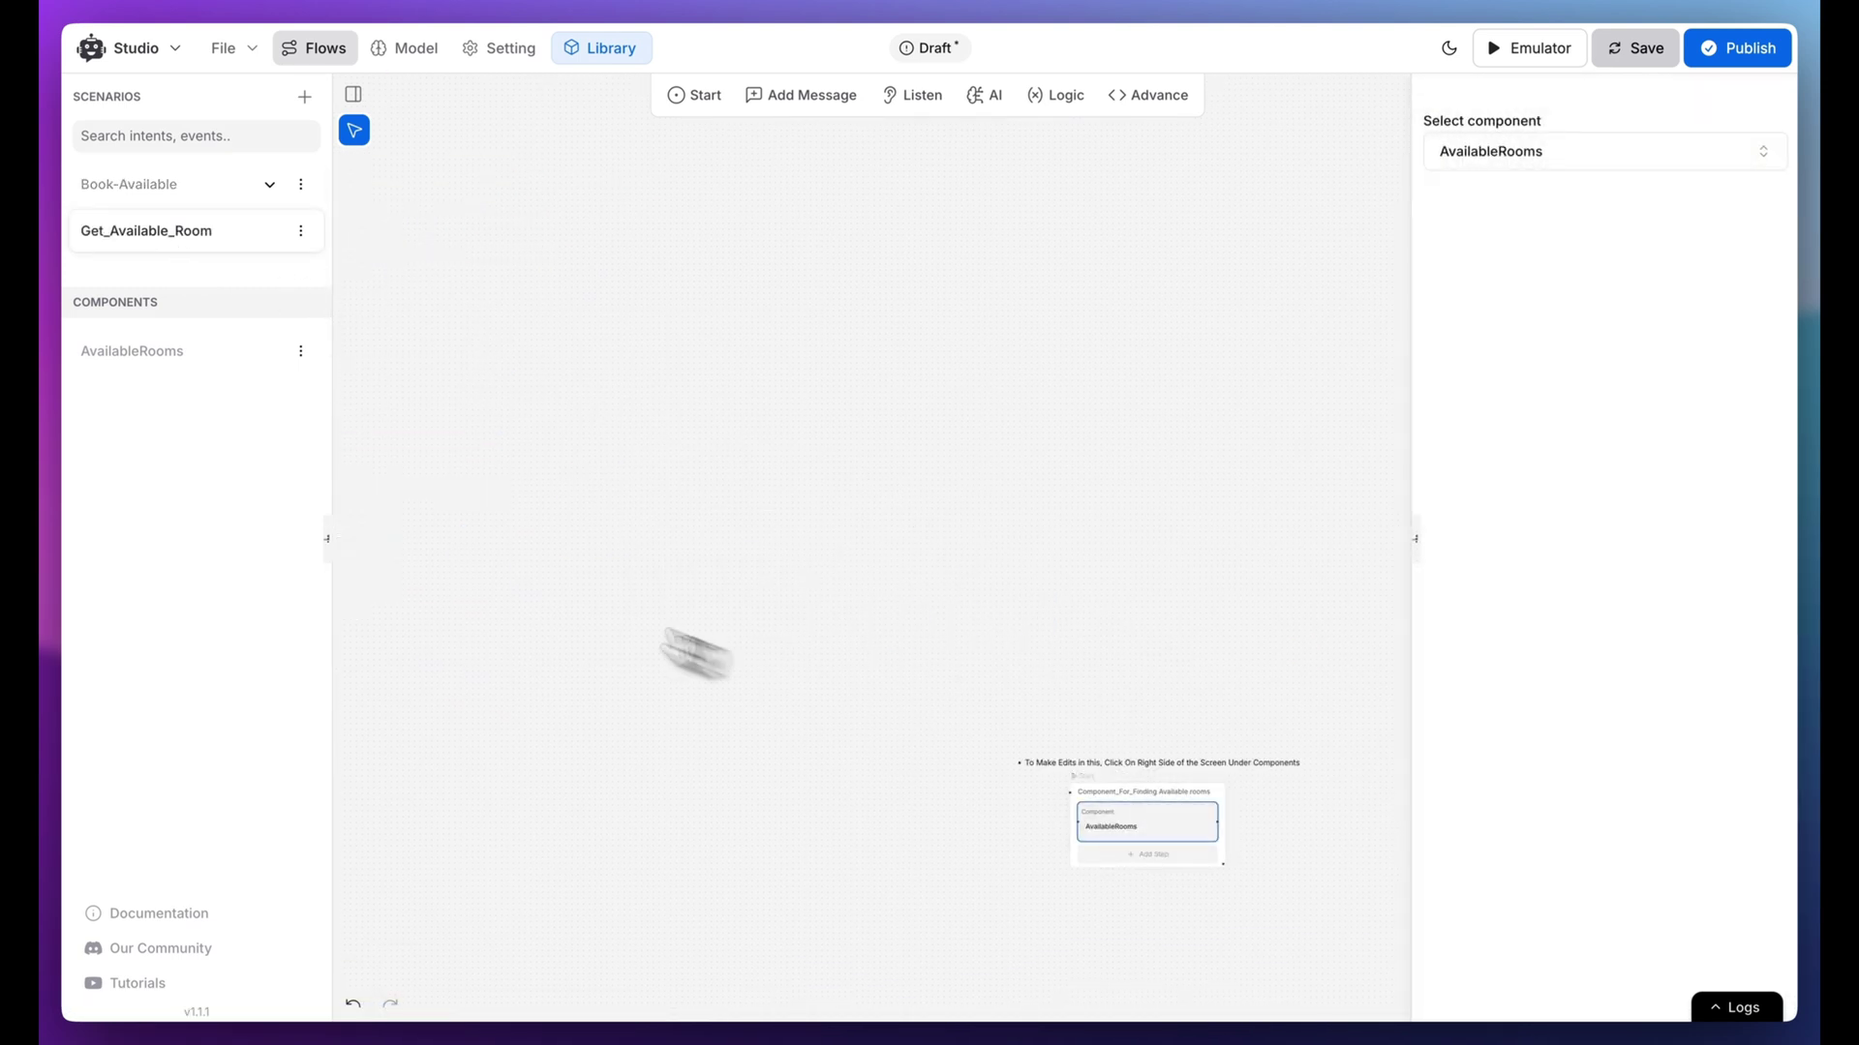
click(167, 353)
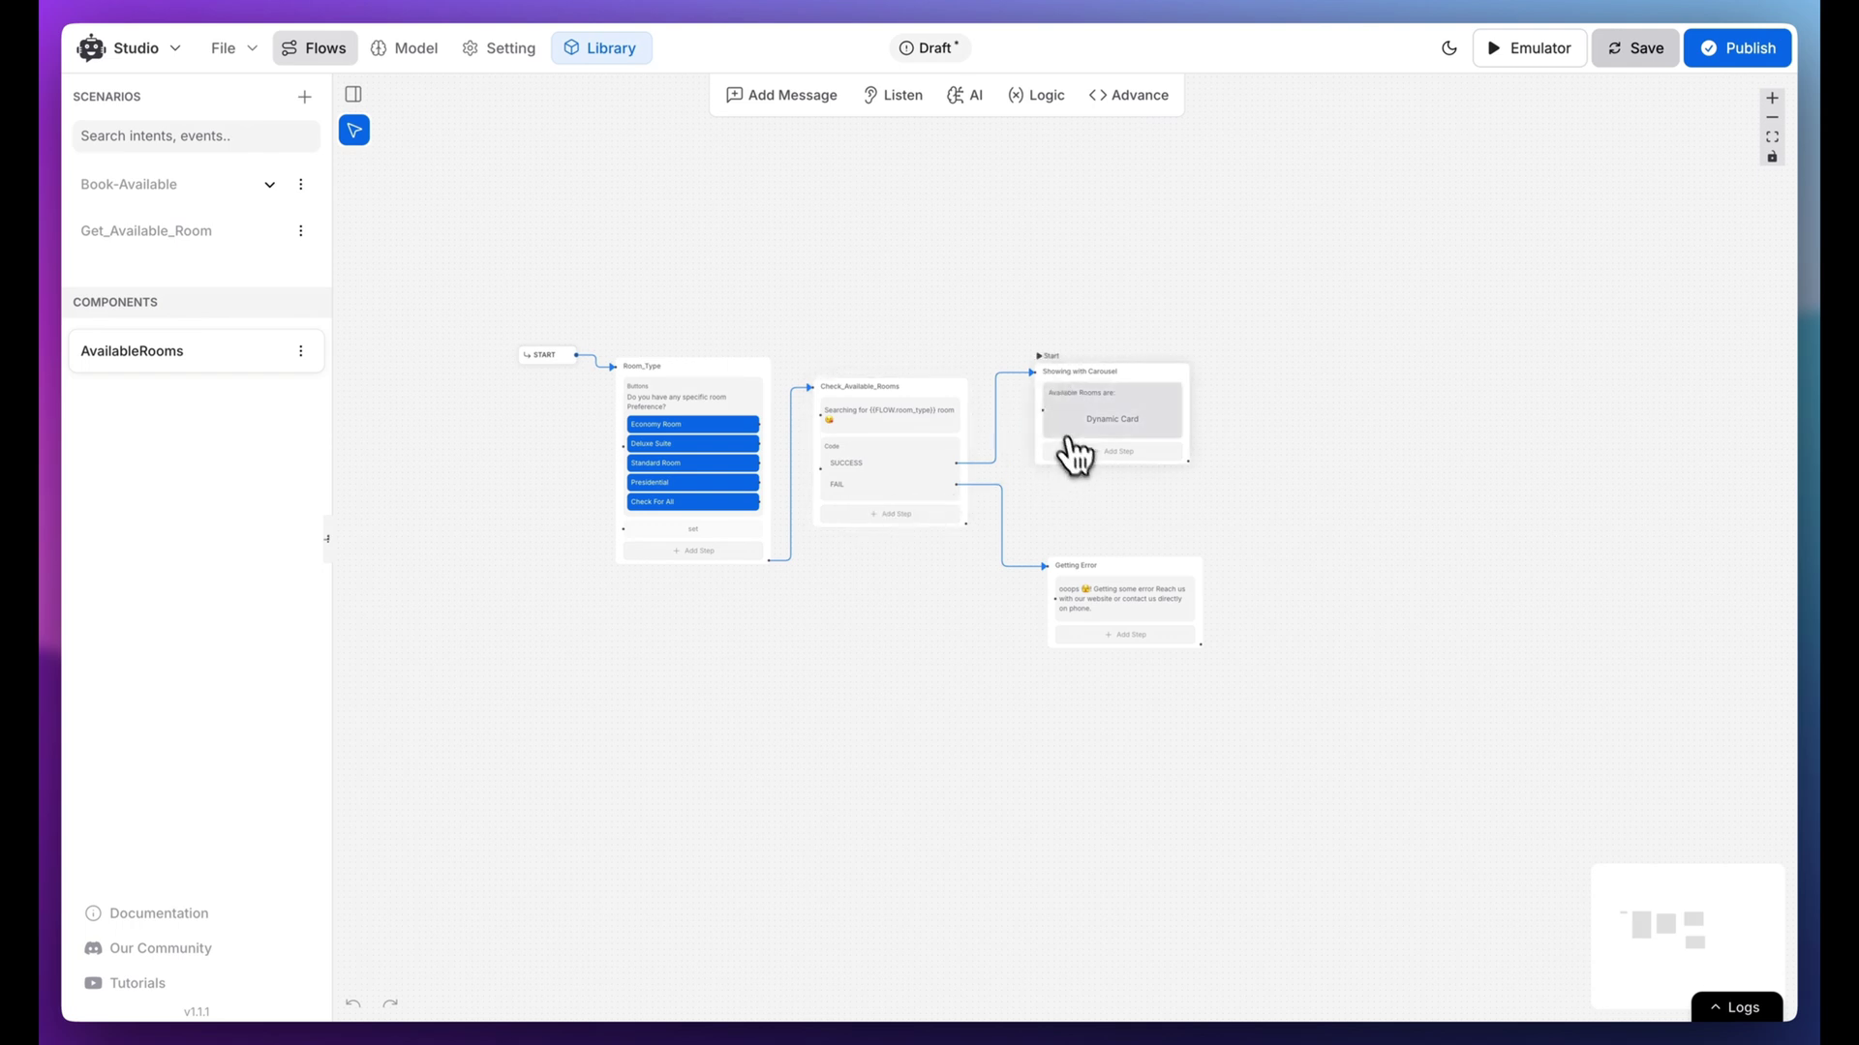
click(916, 476)
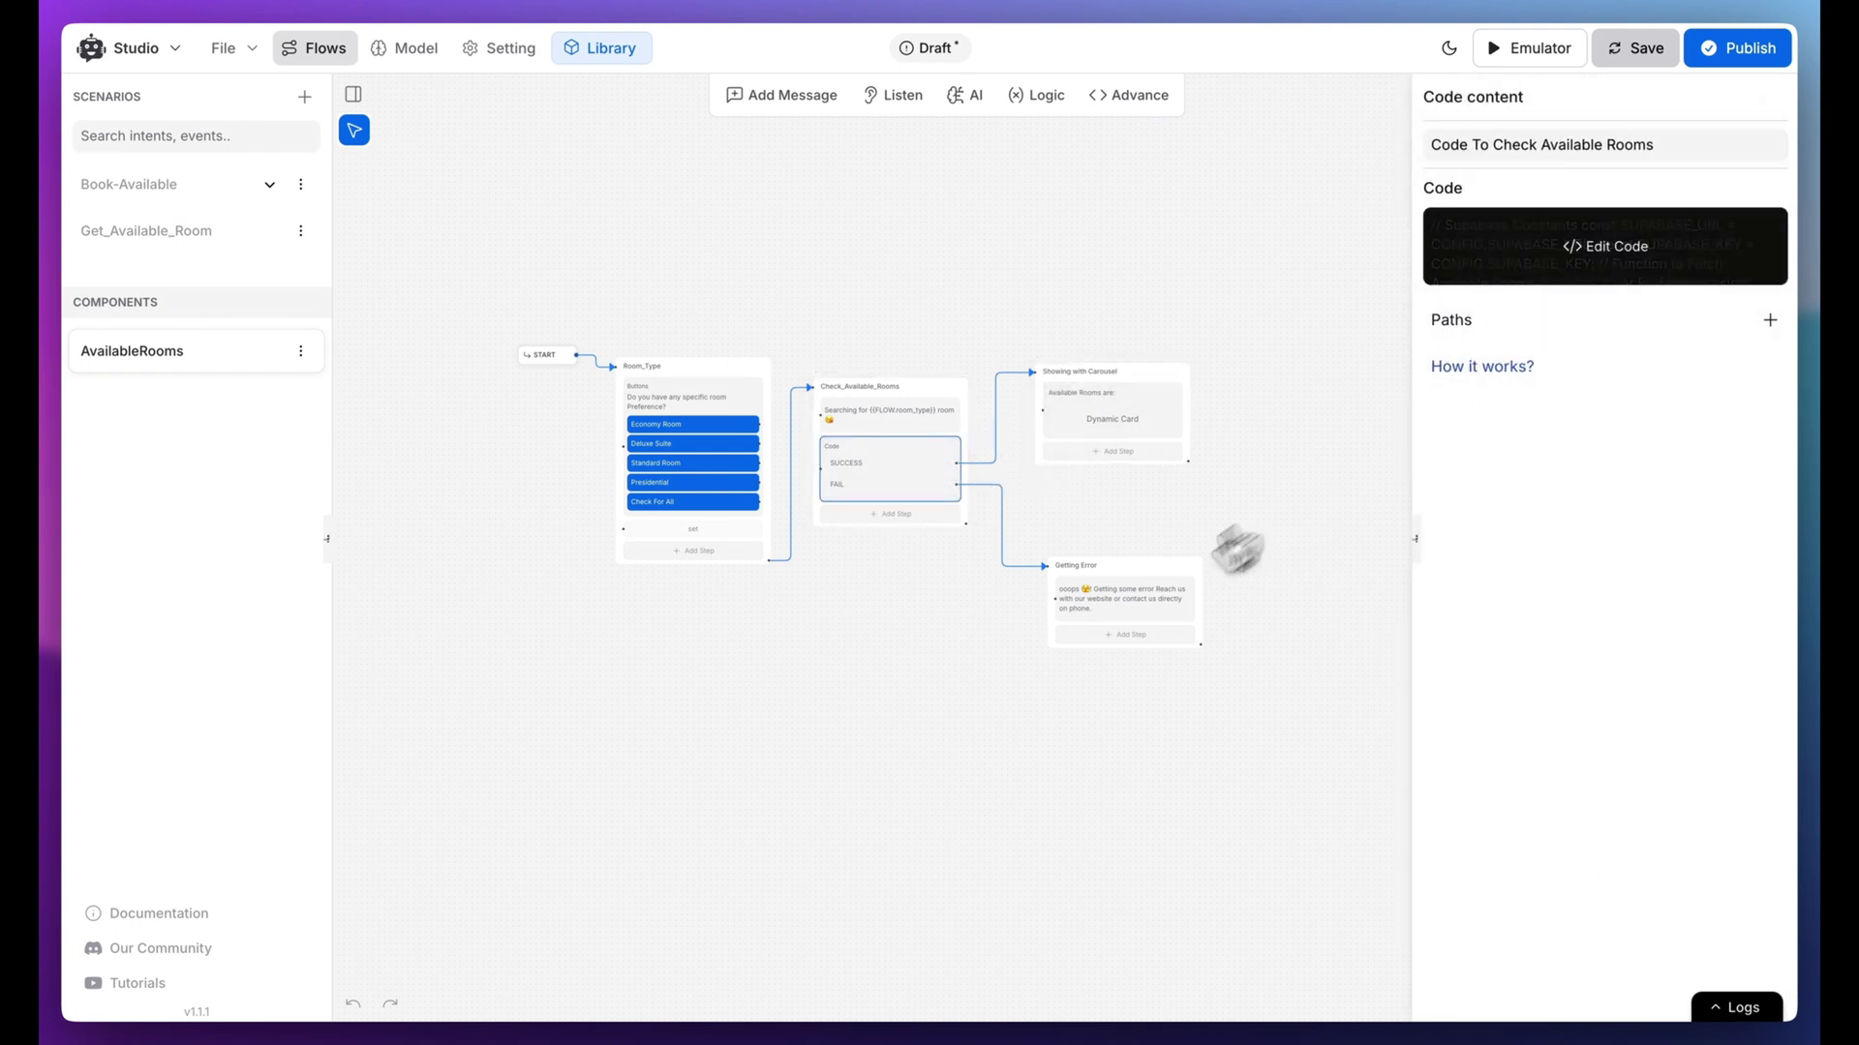
scroll(1095, 660, down, 3)
scroll(1059, 684, down, 3)
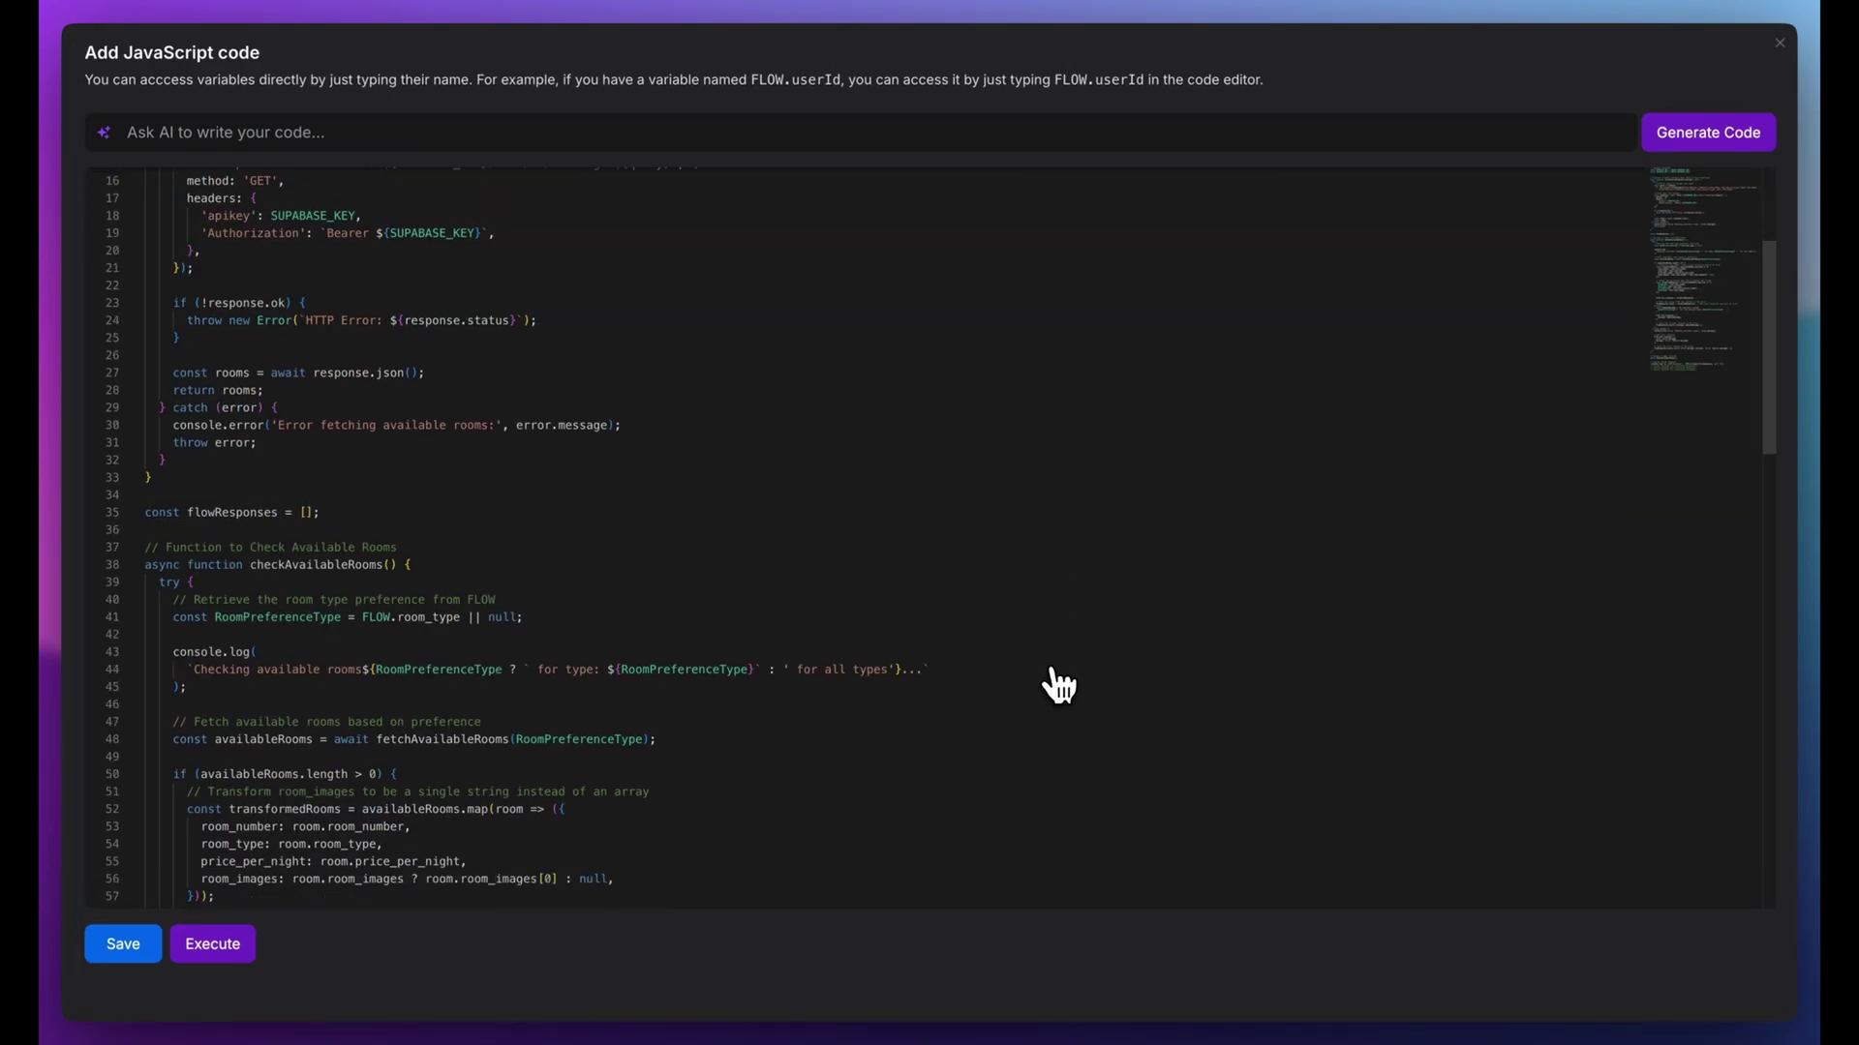
scroll(1058, 684, down, 2)
scroll(1059, 684, down, 3)
scroll(1059, 684, down, 2)
scroll(1059, 683, down, 2)
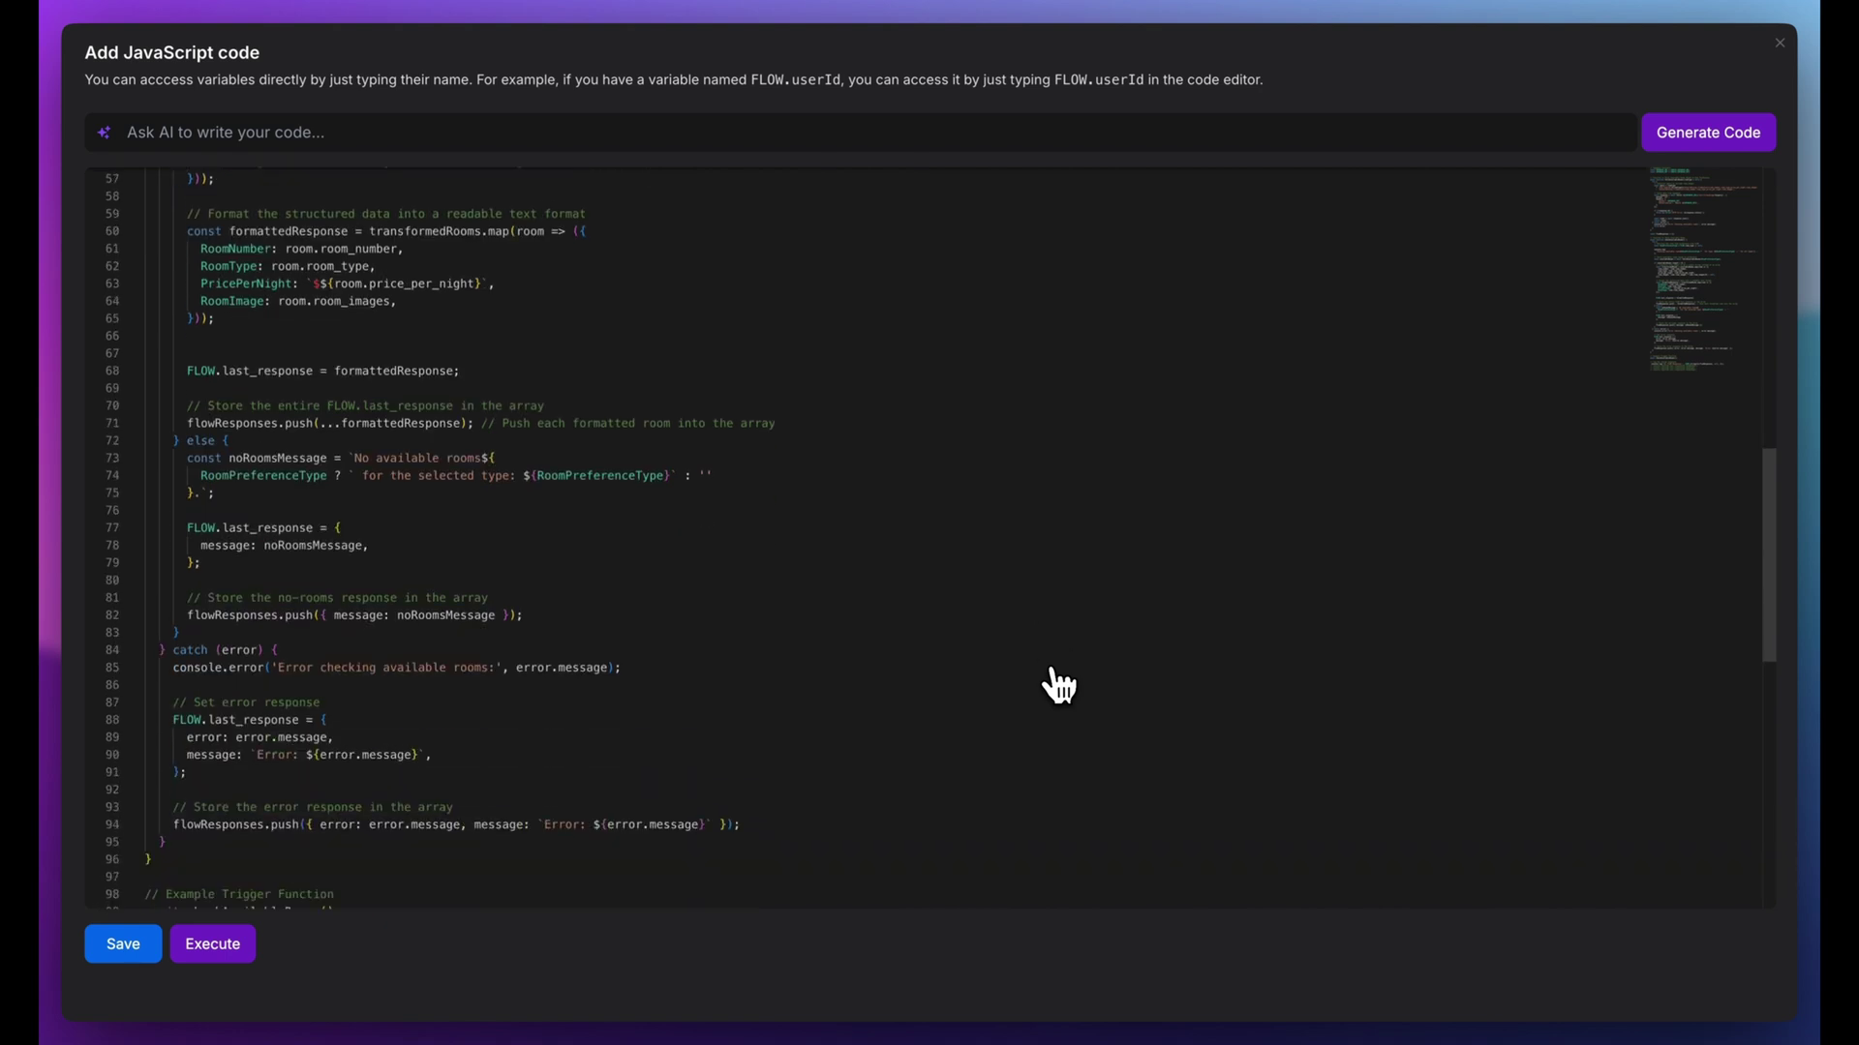
scroll(1058, 685, down, 4)
scroll(1058, 684, down, 2)
scroll(1059, 684, up, 2)
scroll(1059, 684, up, 15)
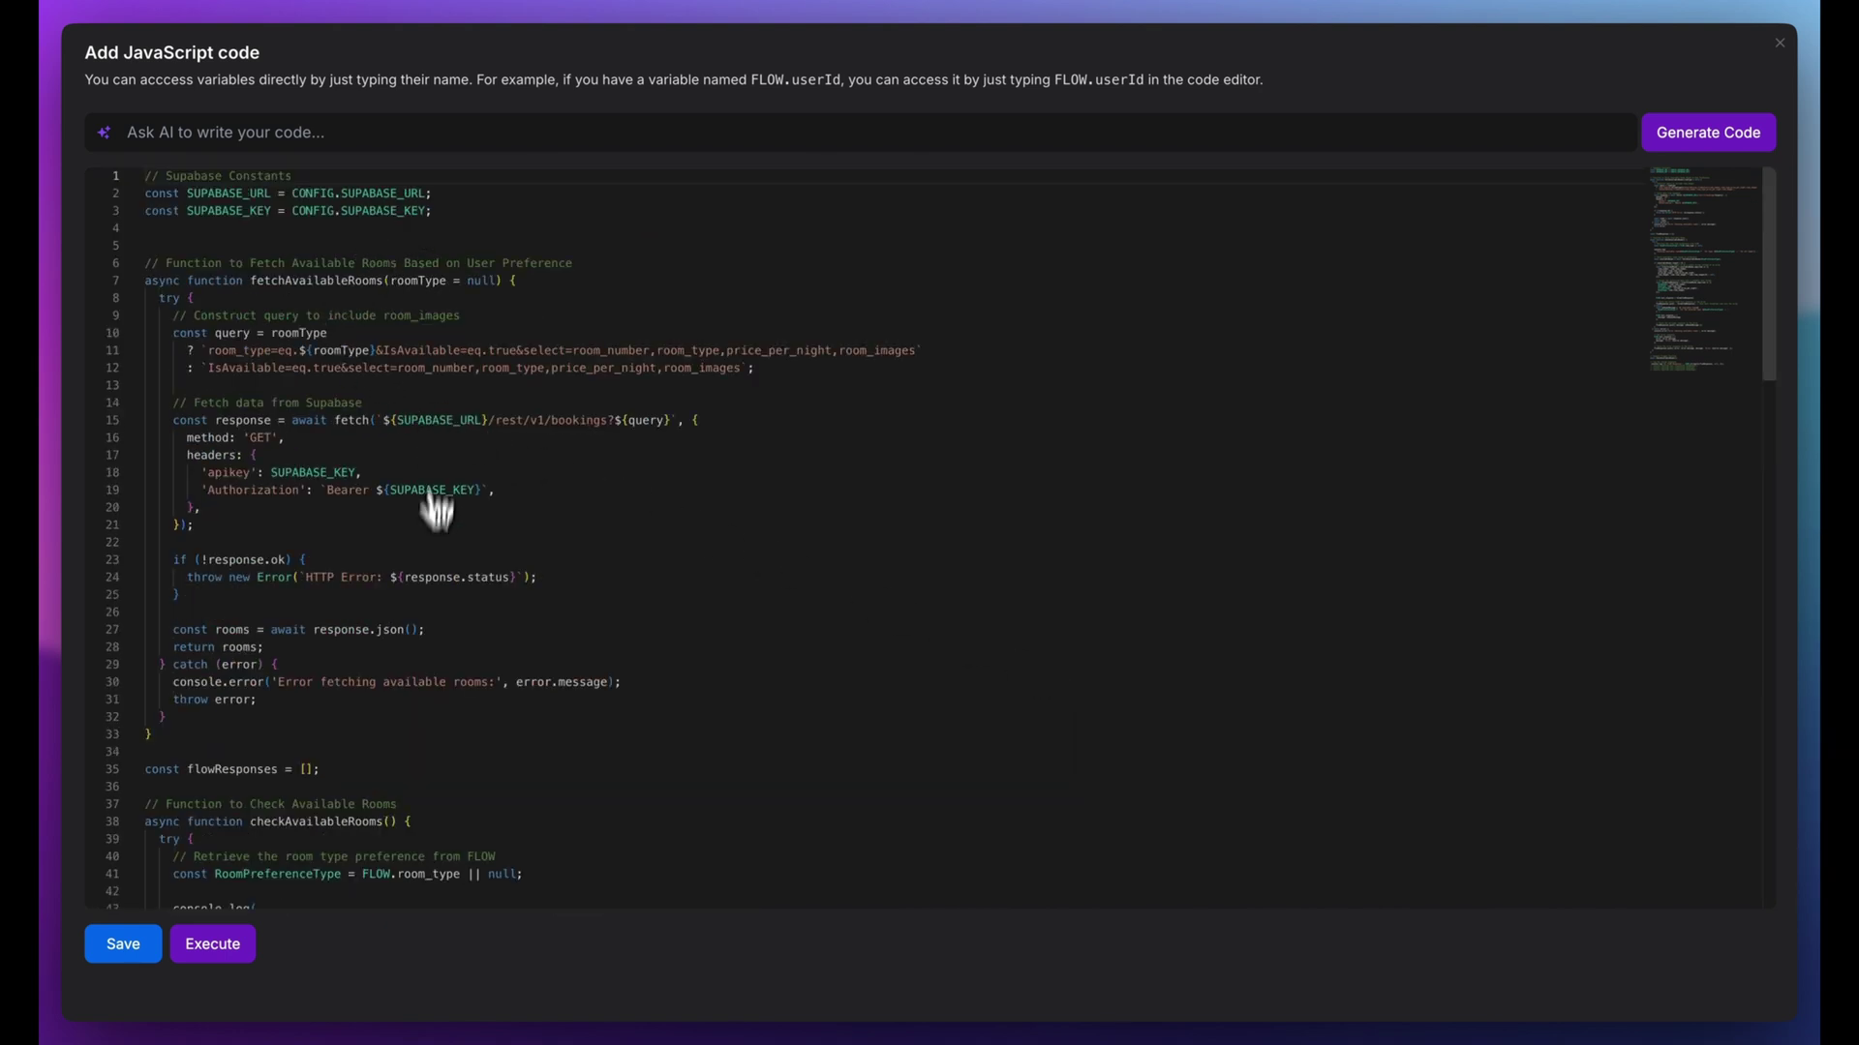
click(142, 948)
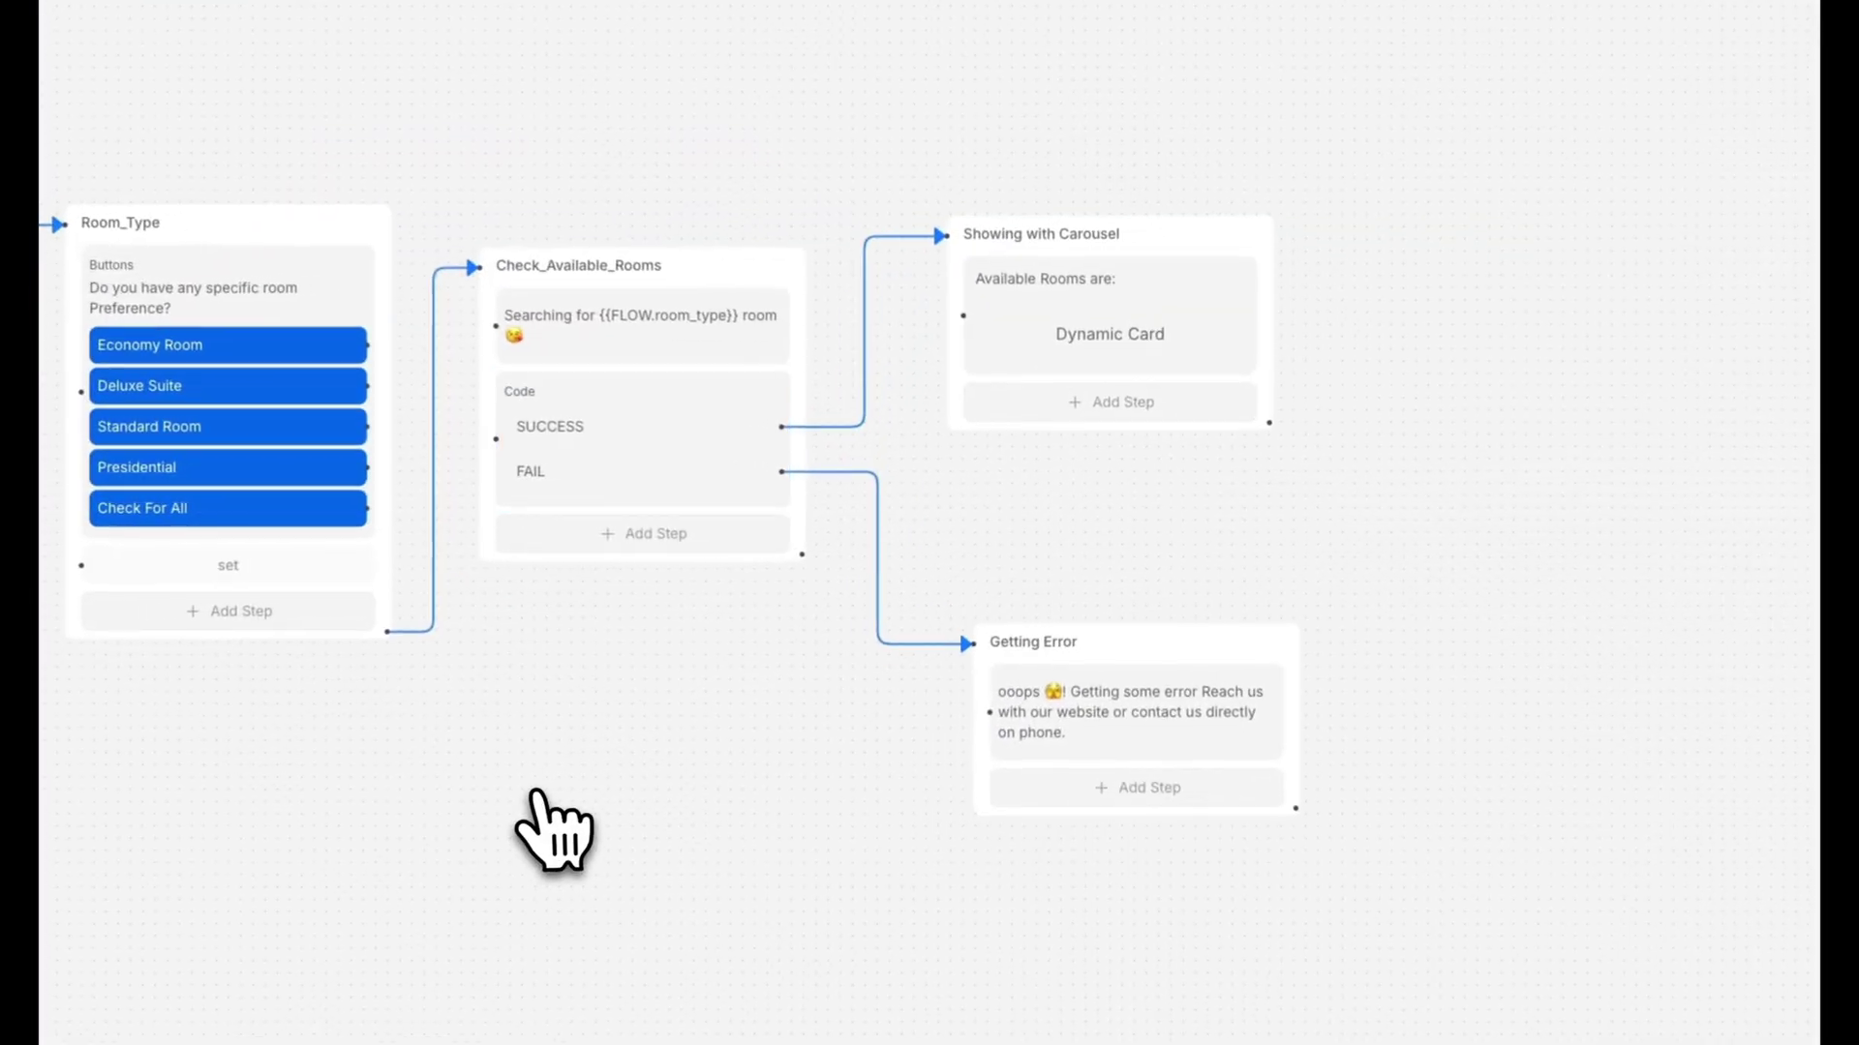
Inspect the Dynamic Card carousel settings, close them, and view the Getting Error reply.
click(1201, 336)
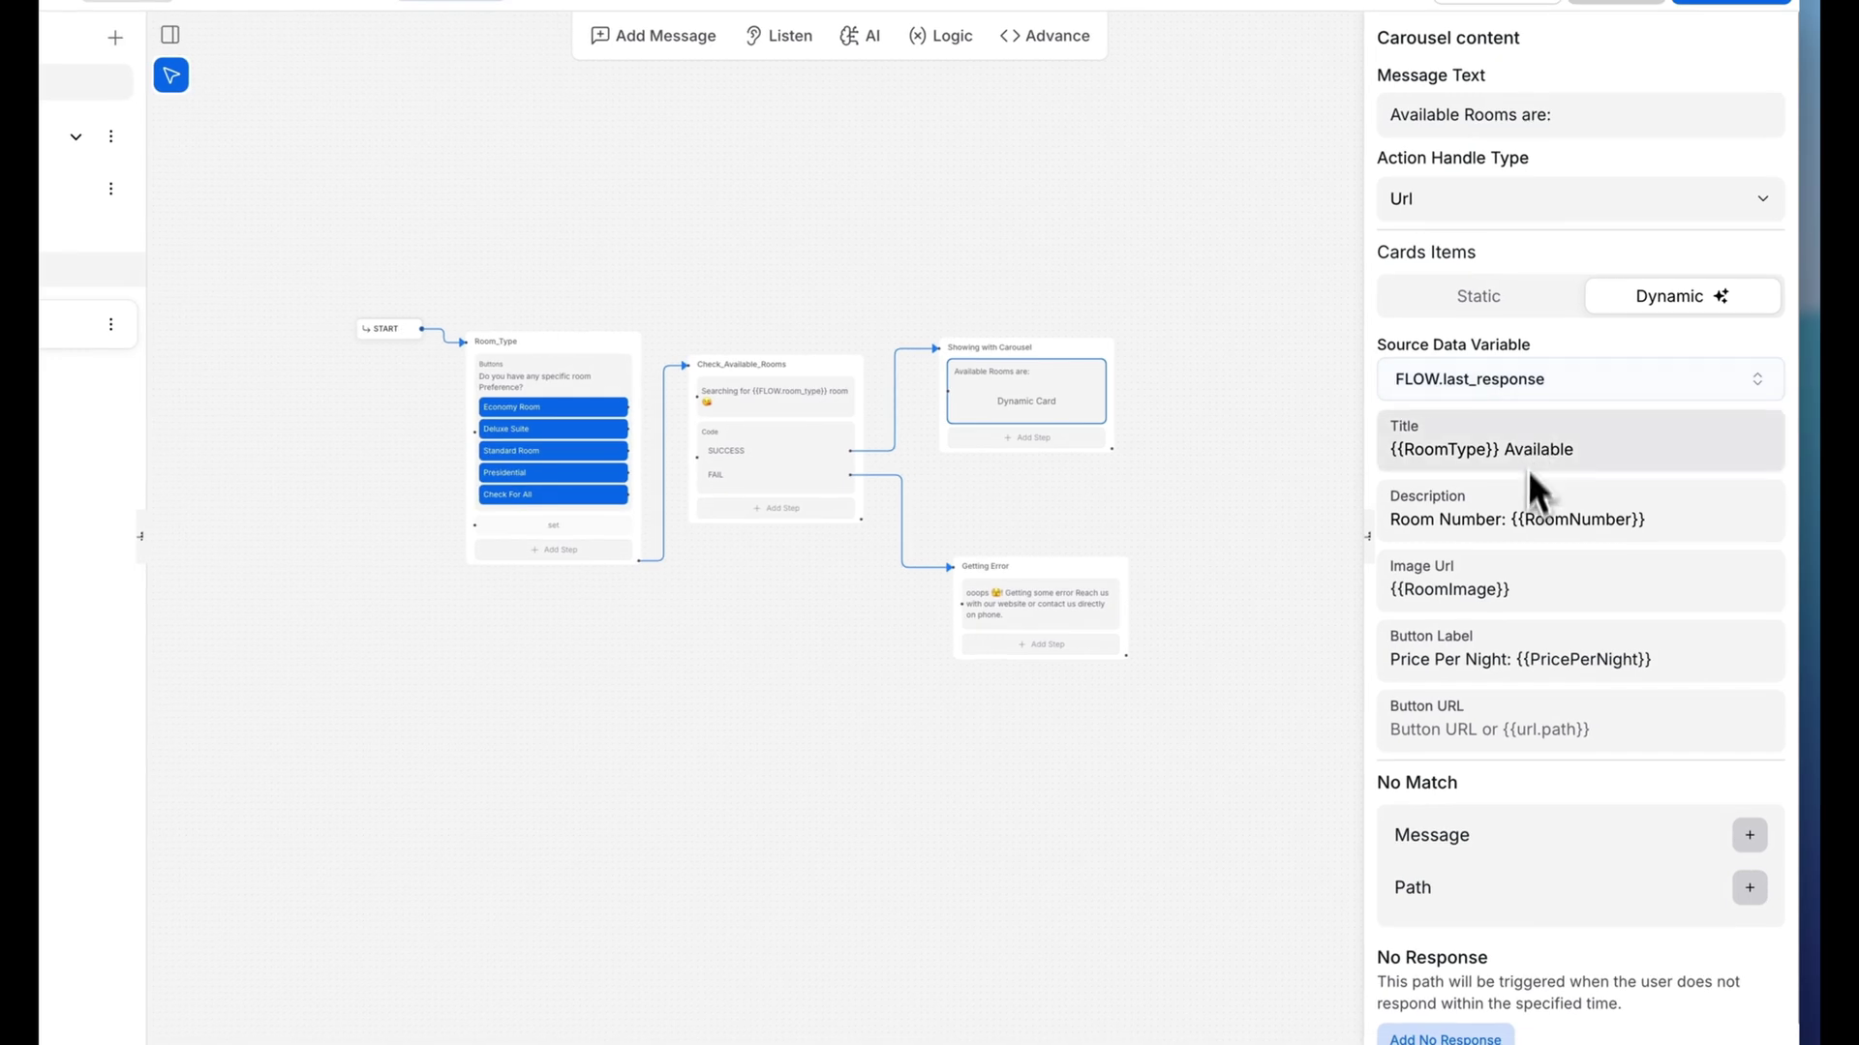
click(1328, 623)
click(1099, 600)
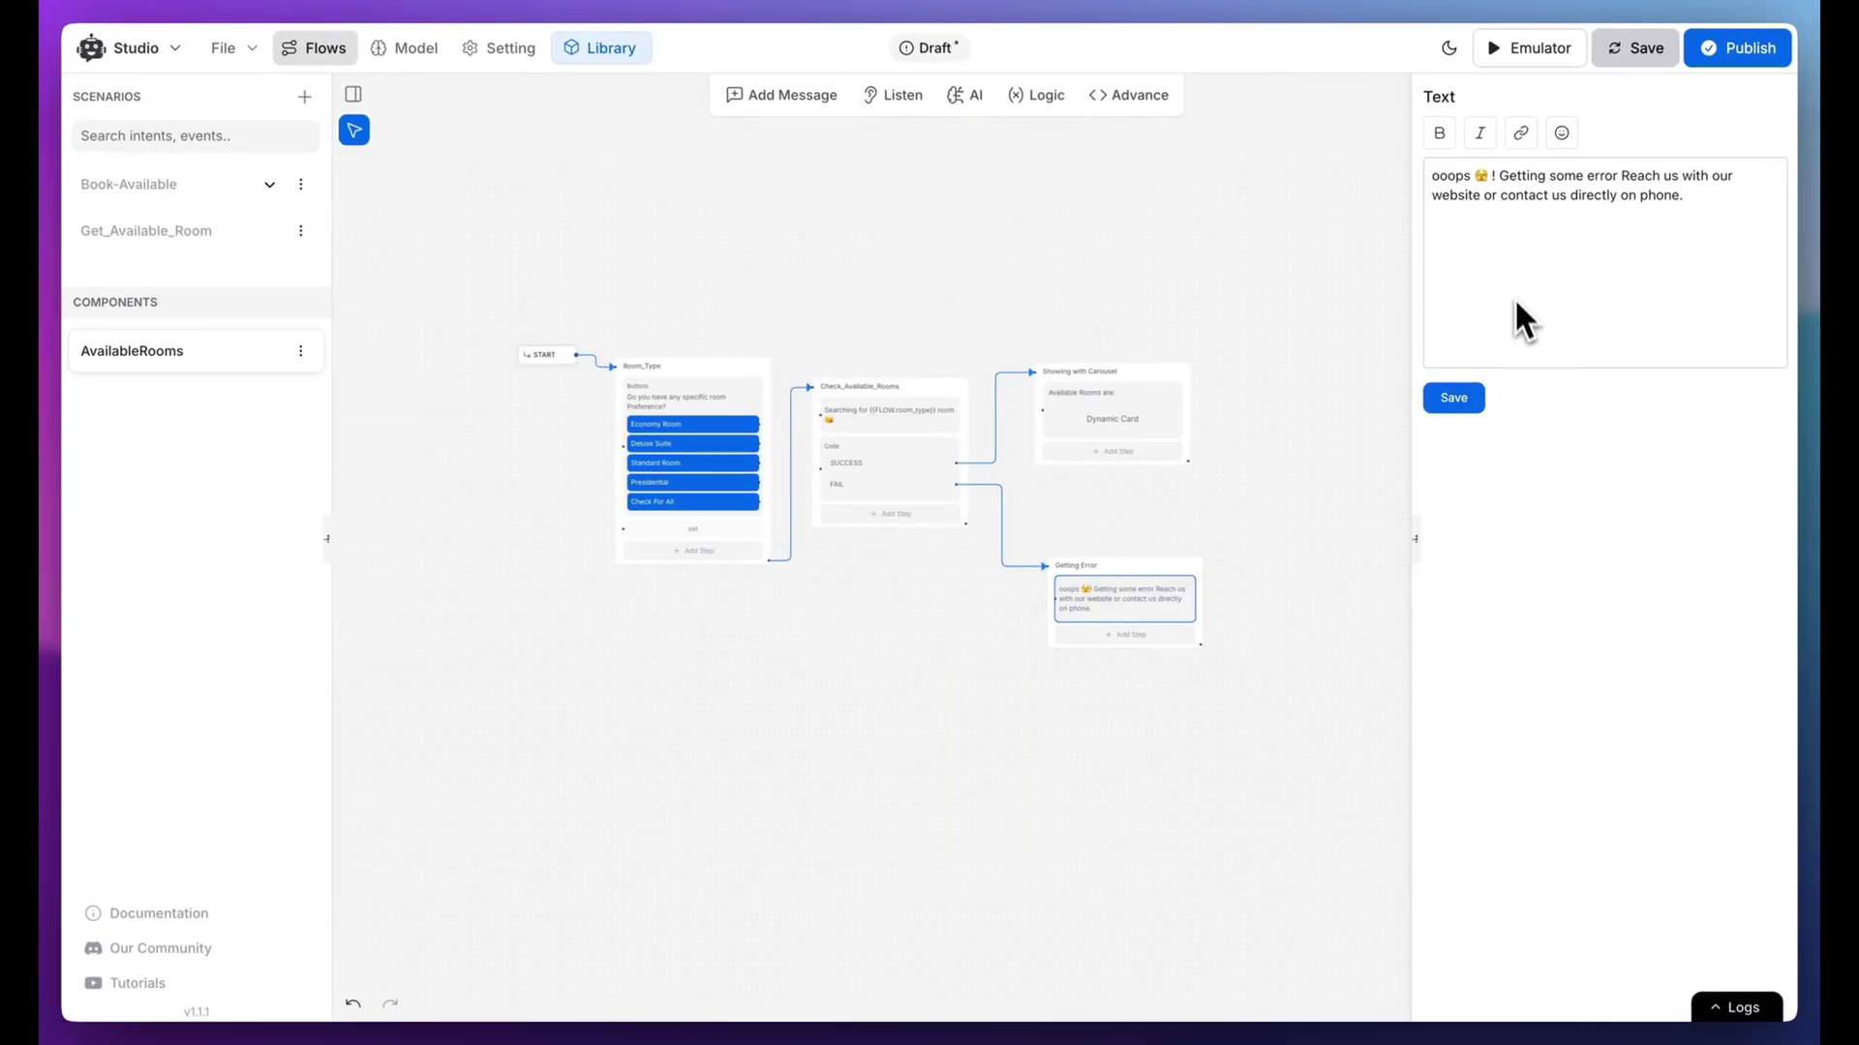
Save the error reply and switch to the Book-Available scenario's flow canvas.
click(1454, 399)
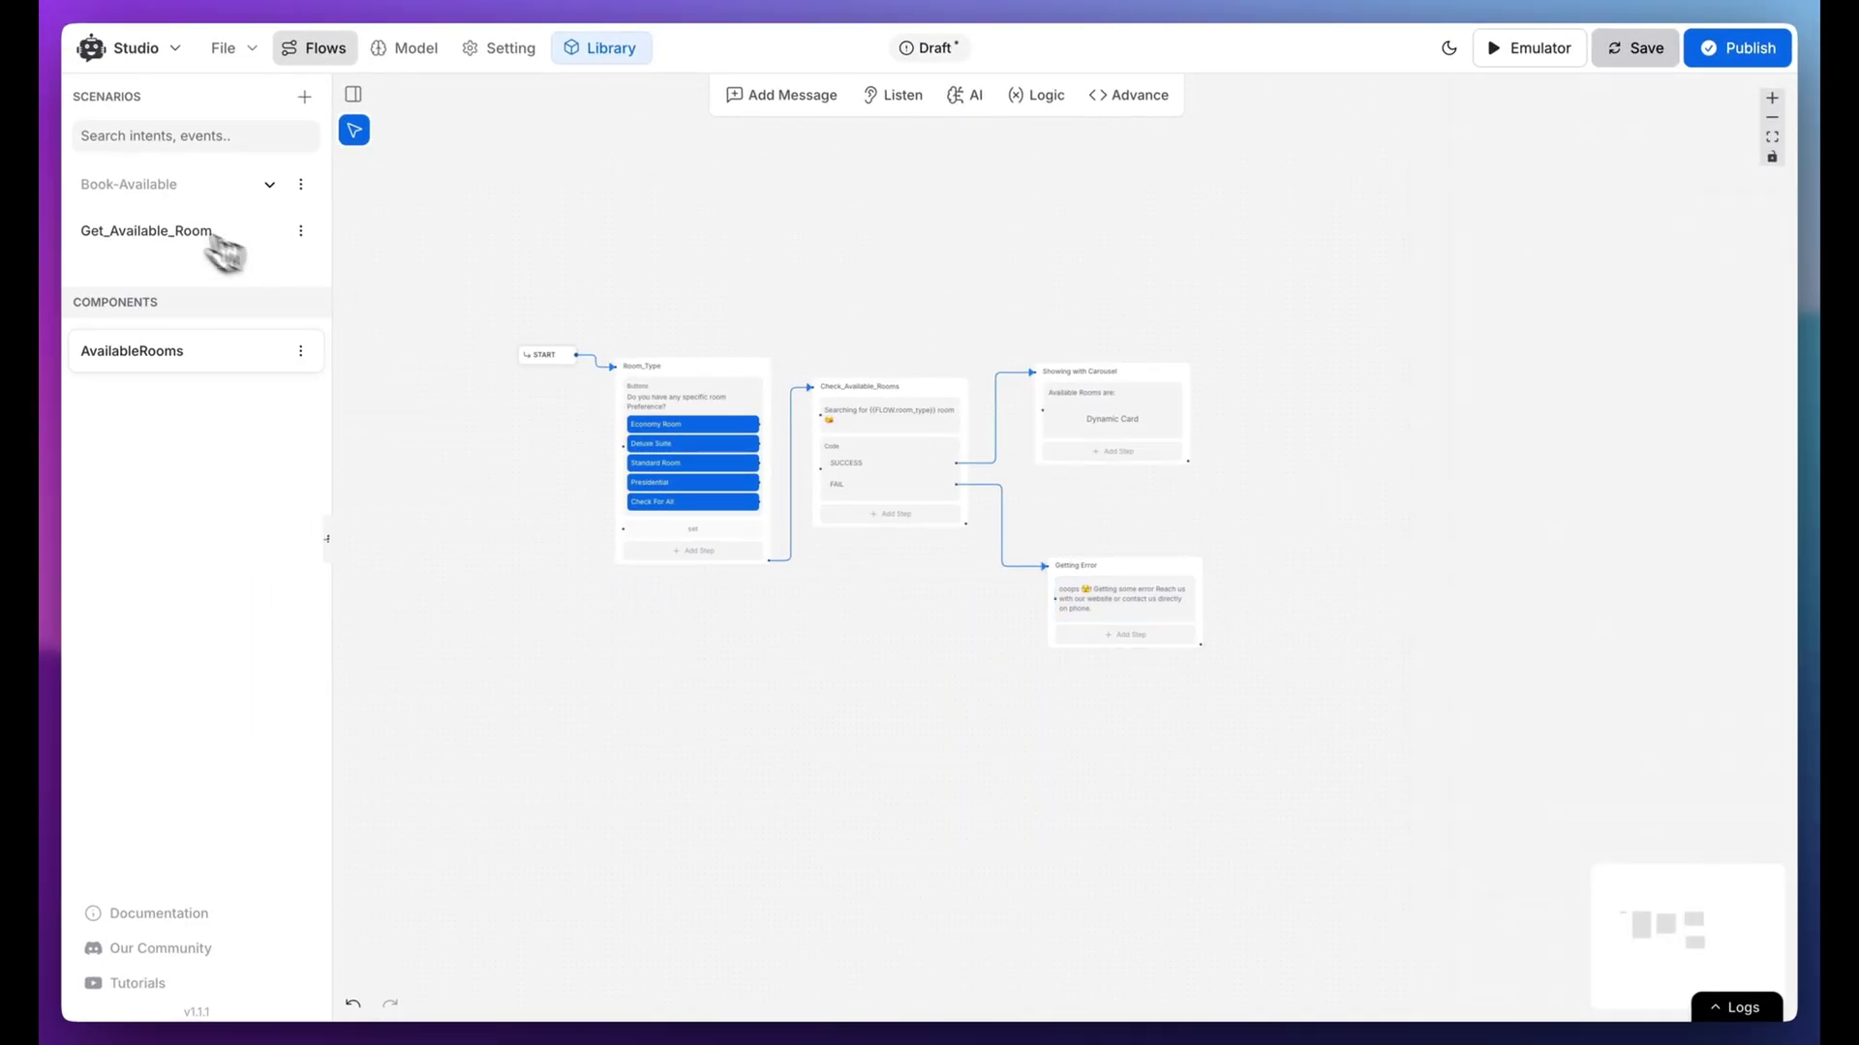
click(138, 185)
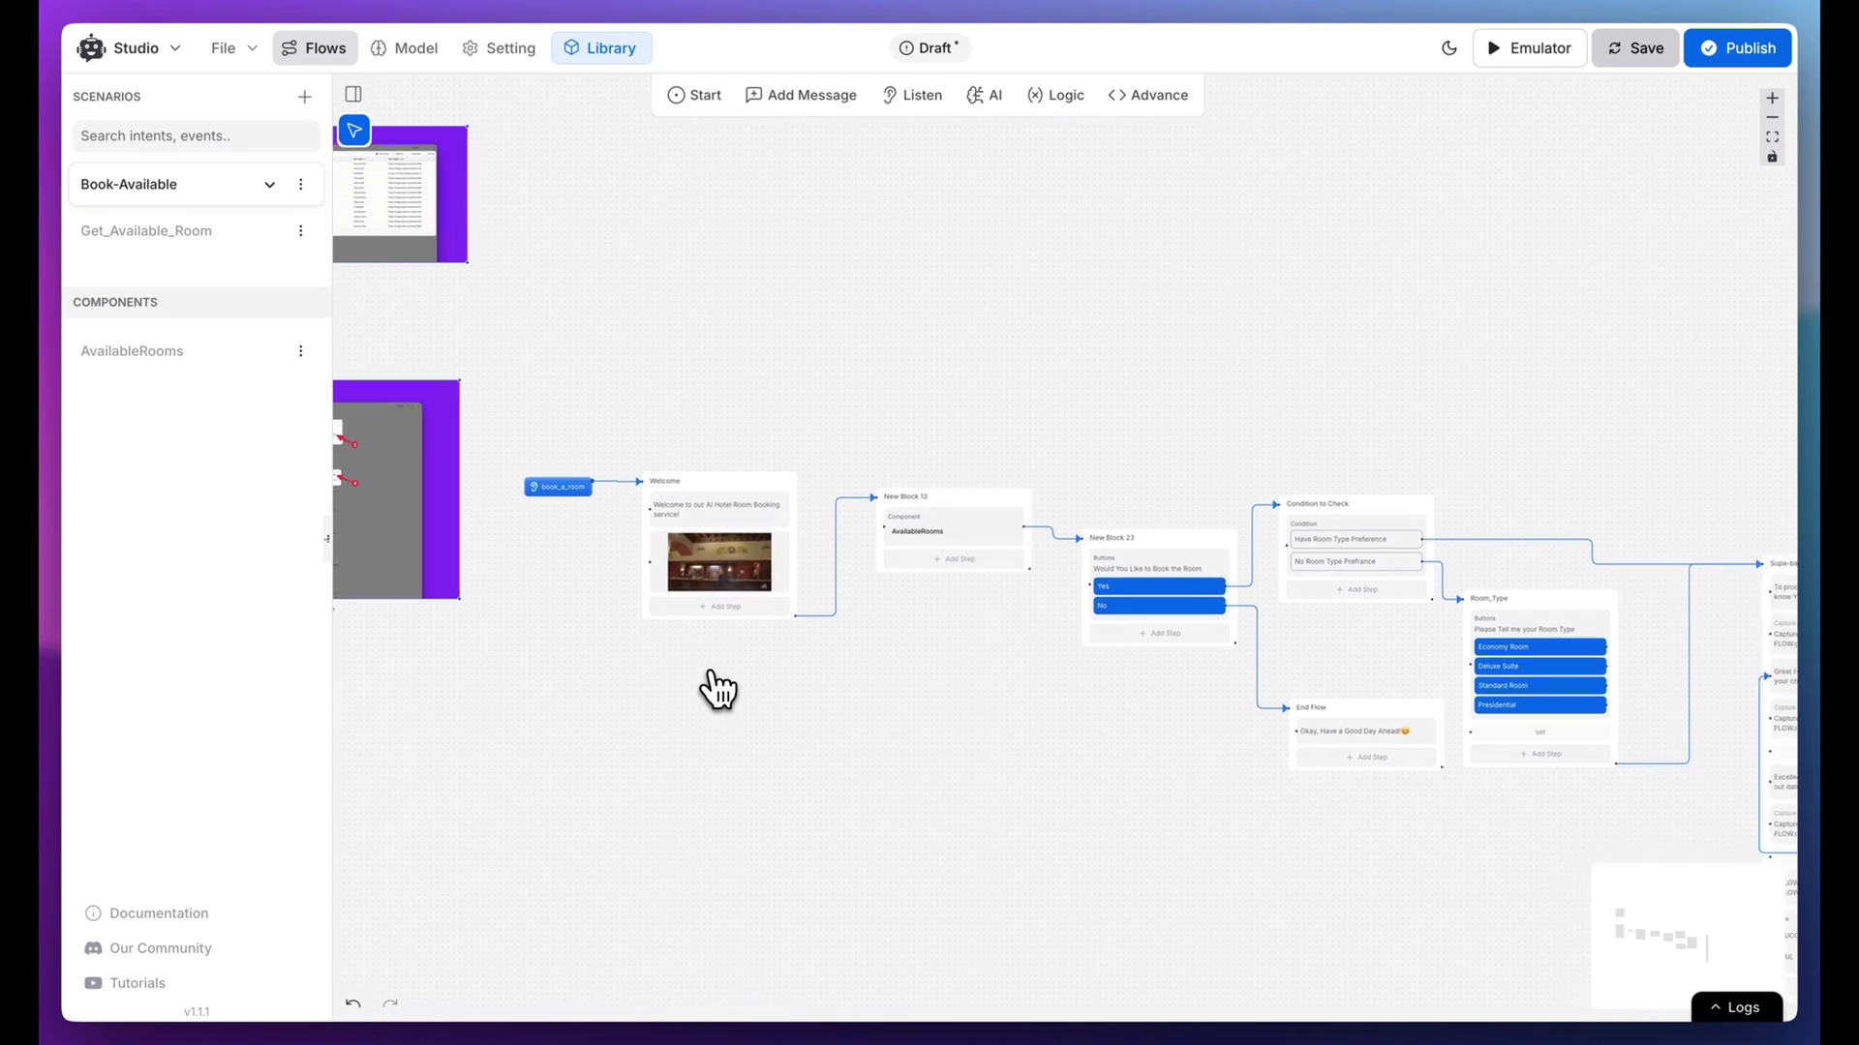
scroll(719, 691, right, 2)
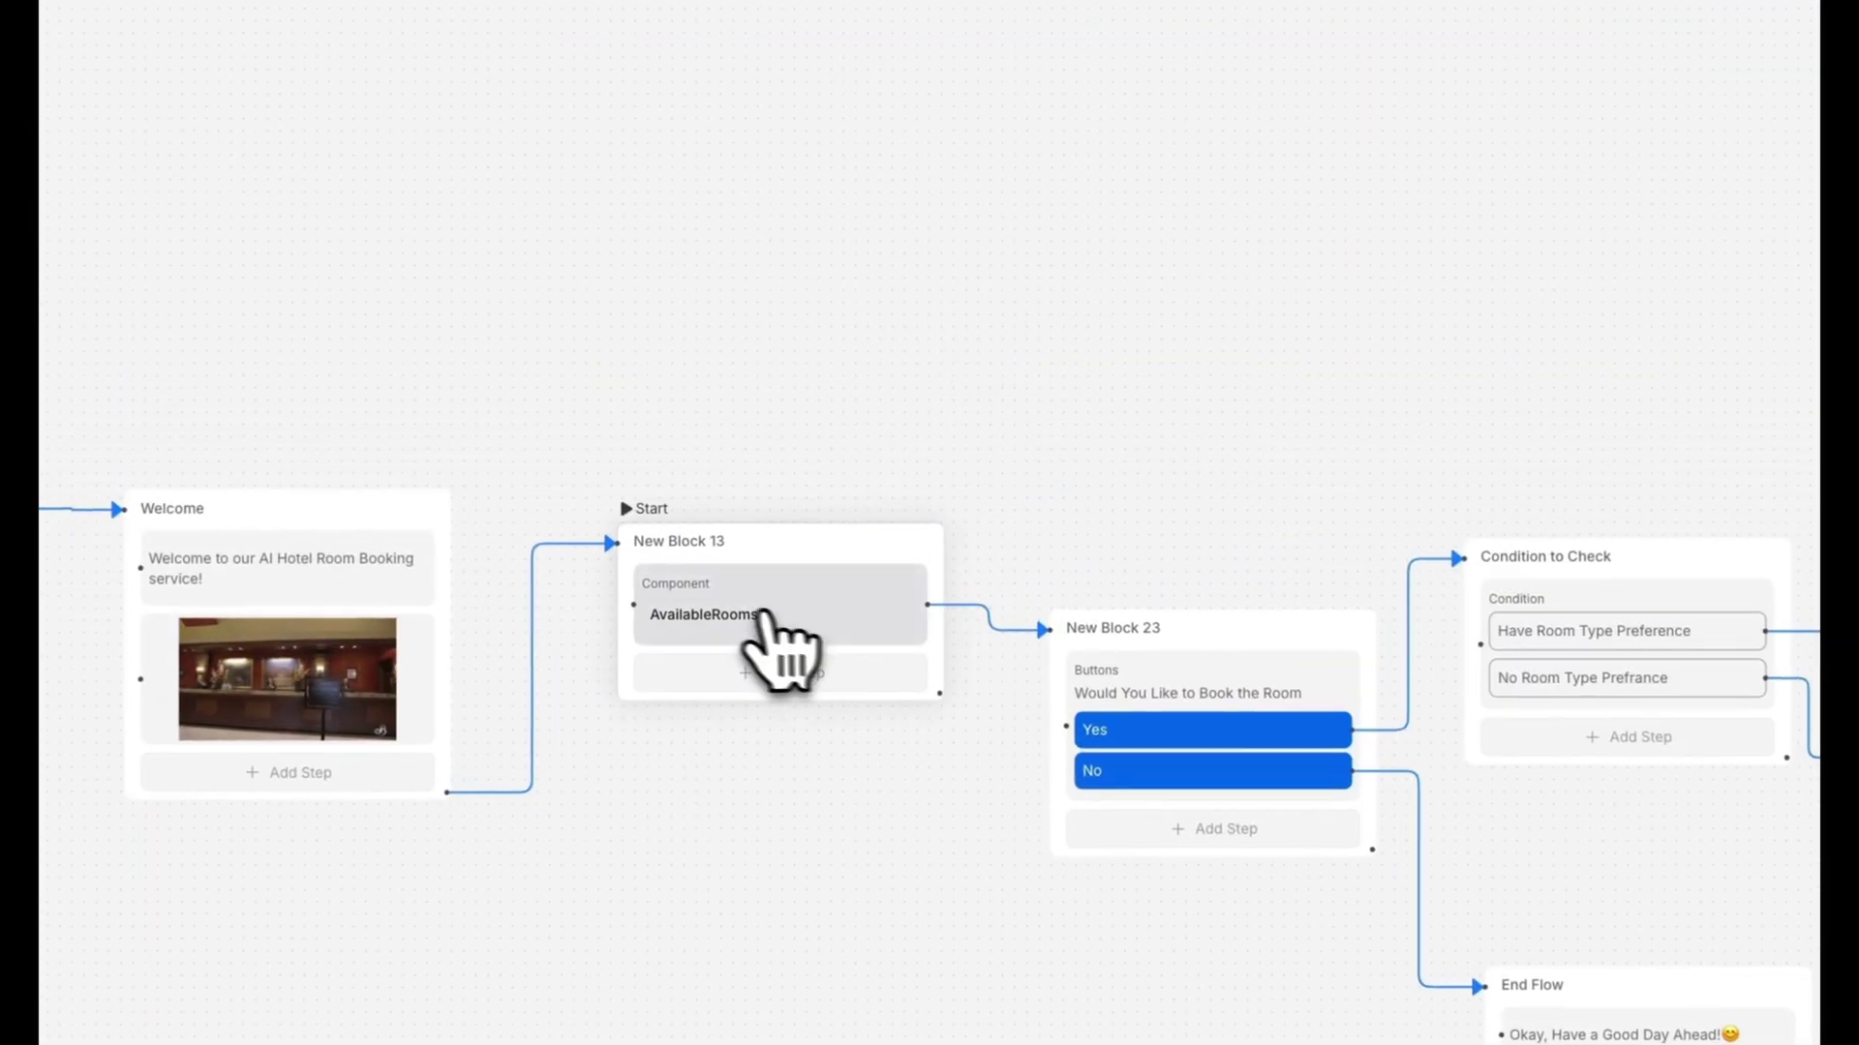
scroll(1329, 907, right, 3)
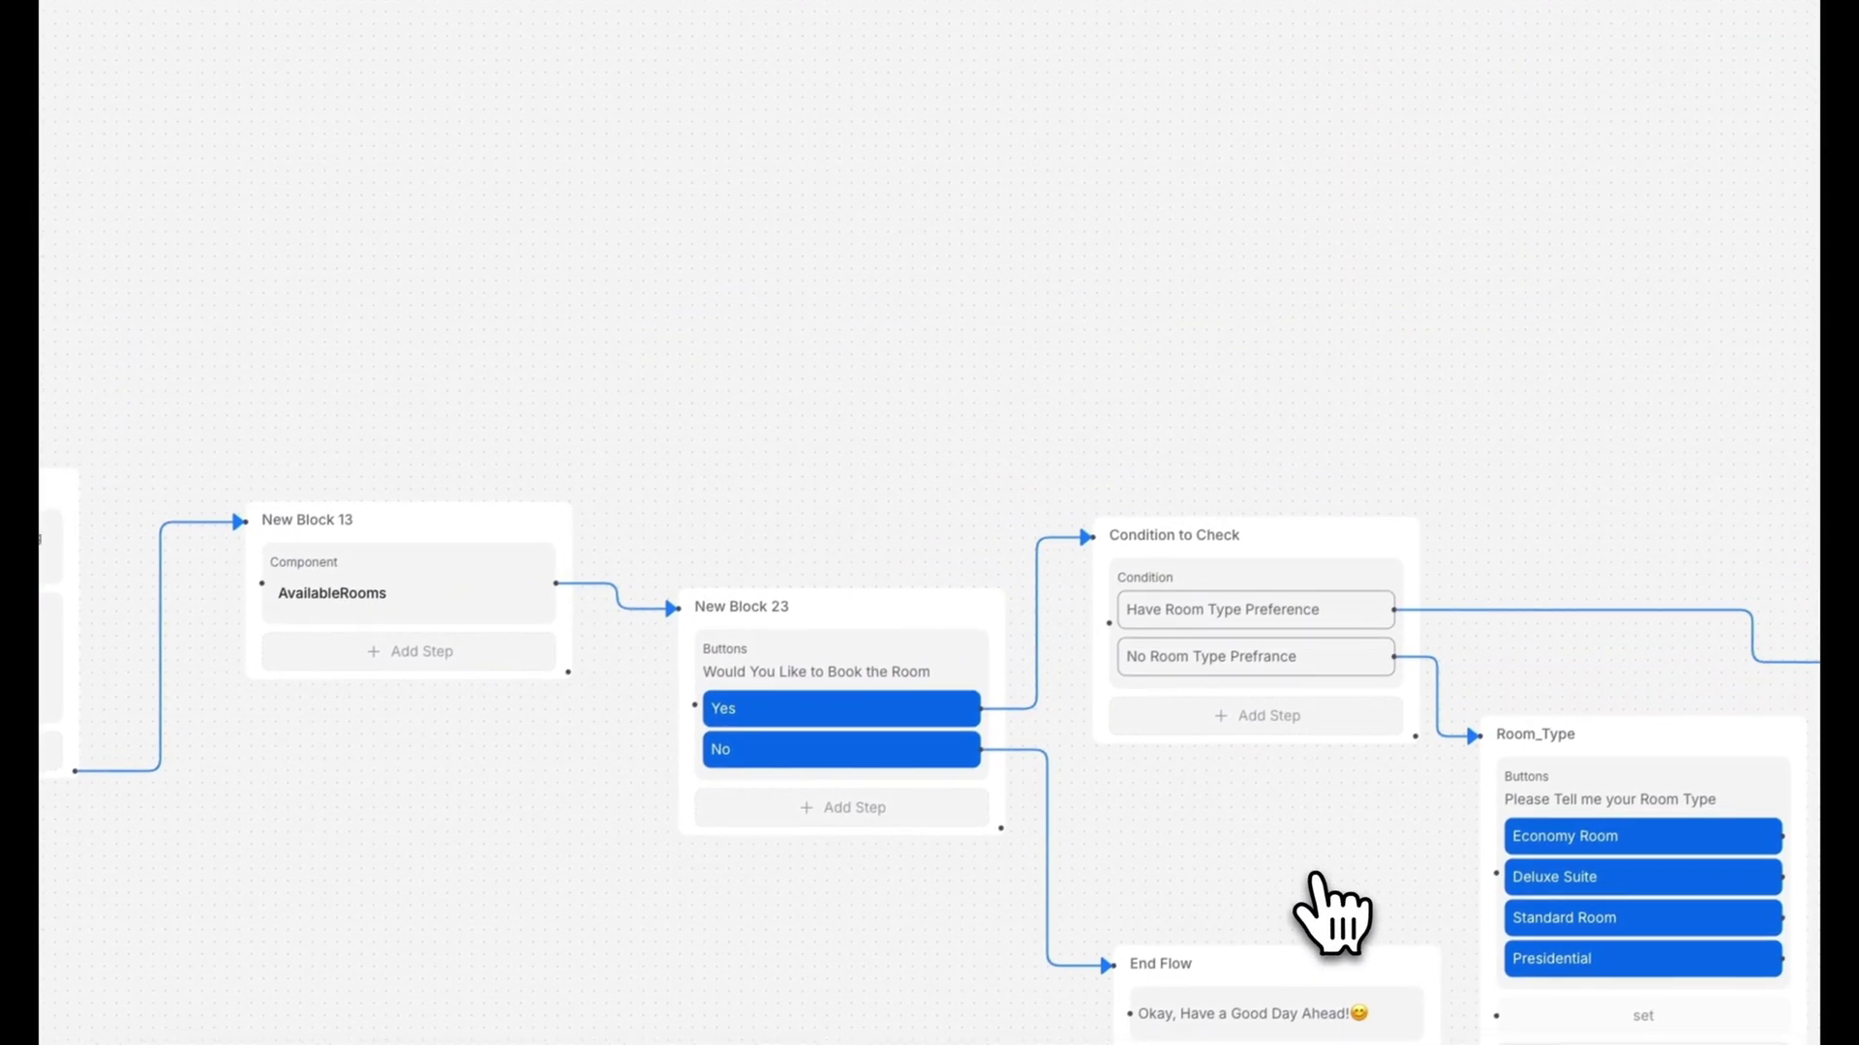
scroll(1162, 871, down, 2)
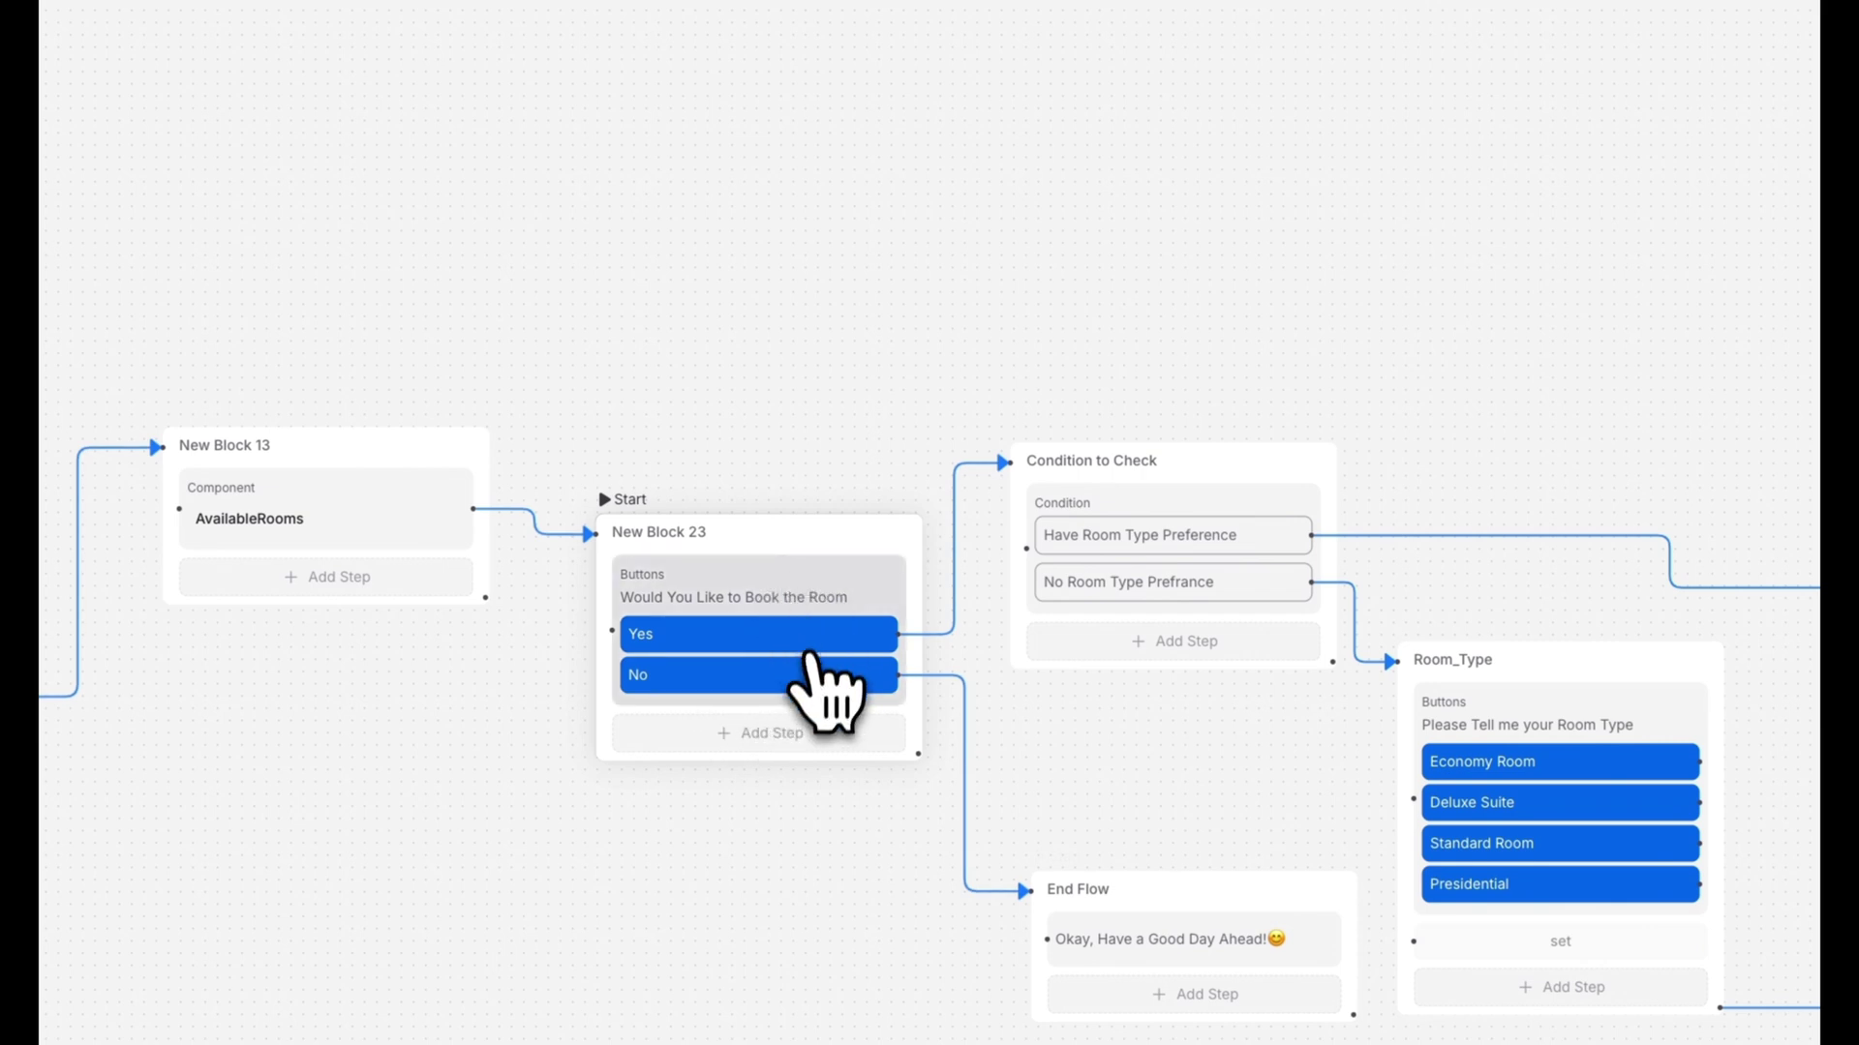
scroll(1204, 539, down, 2)
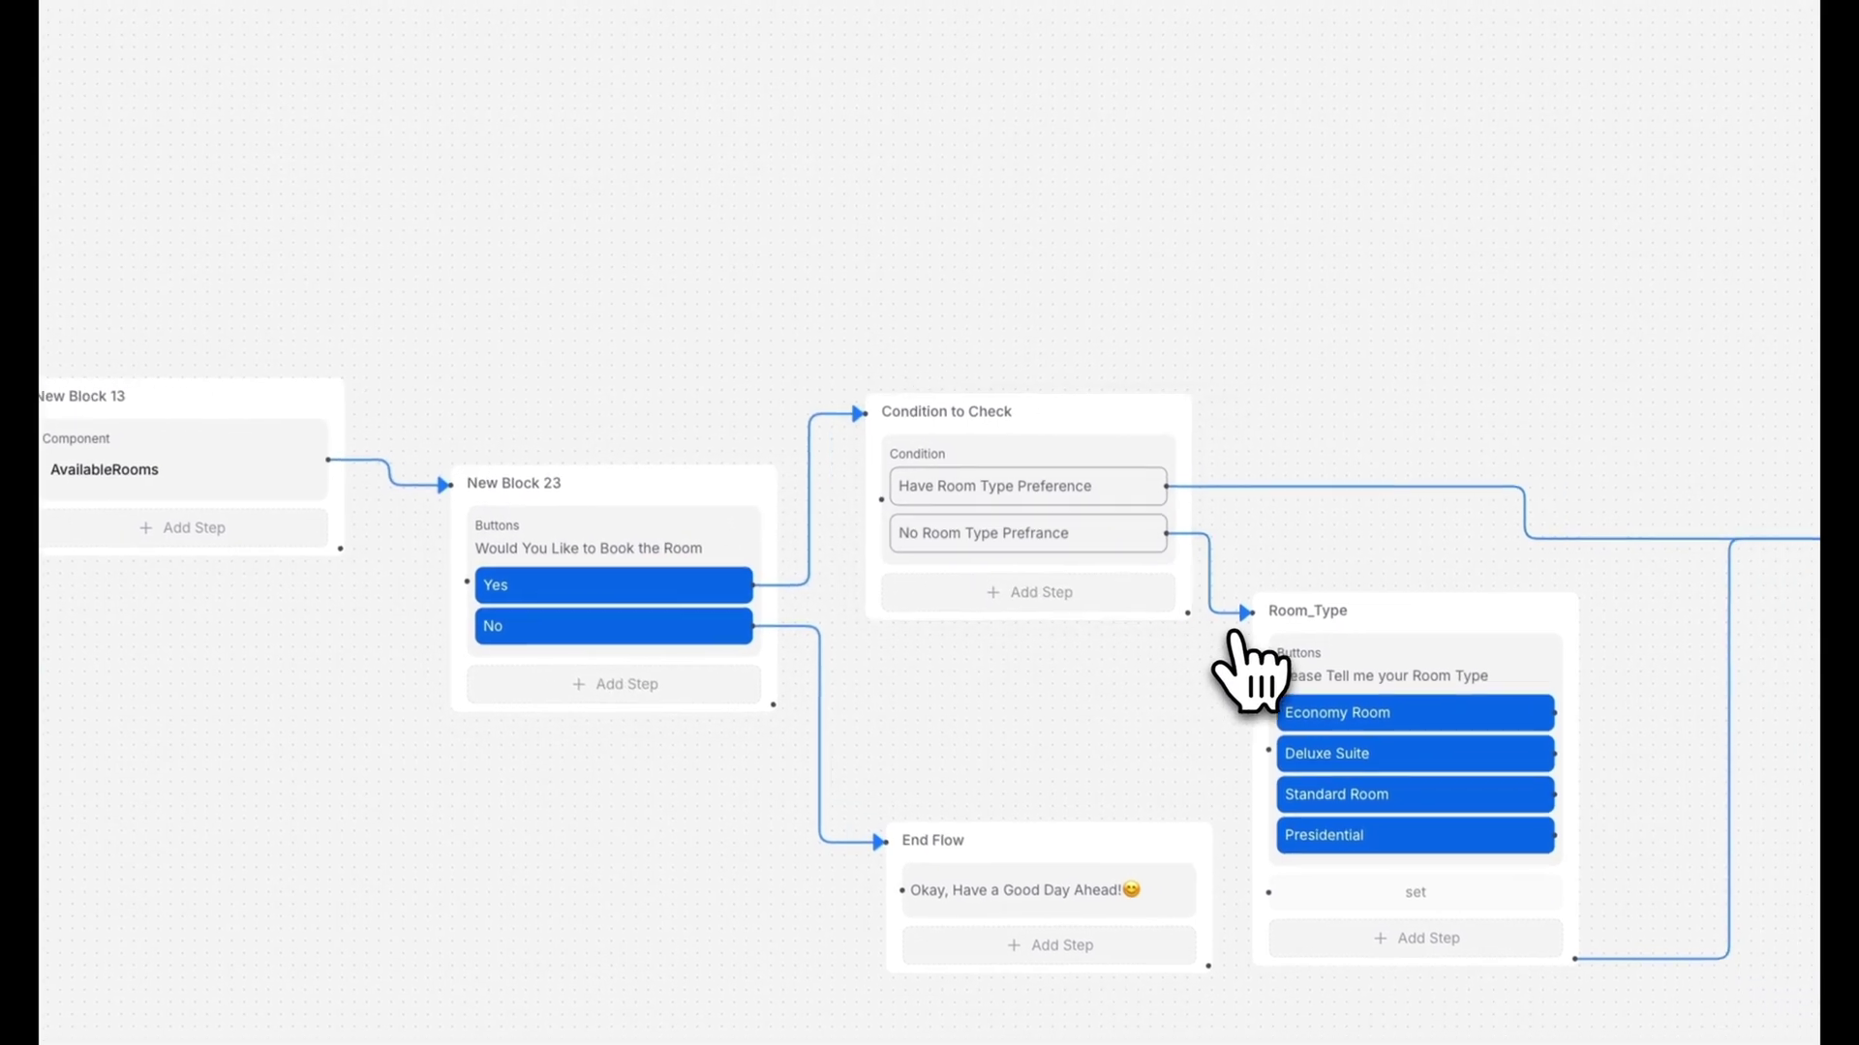
scroll(1245, 663, right, 5)
scroll(1250, 665, right, 2)
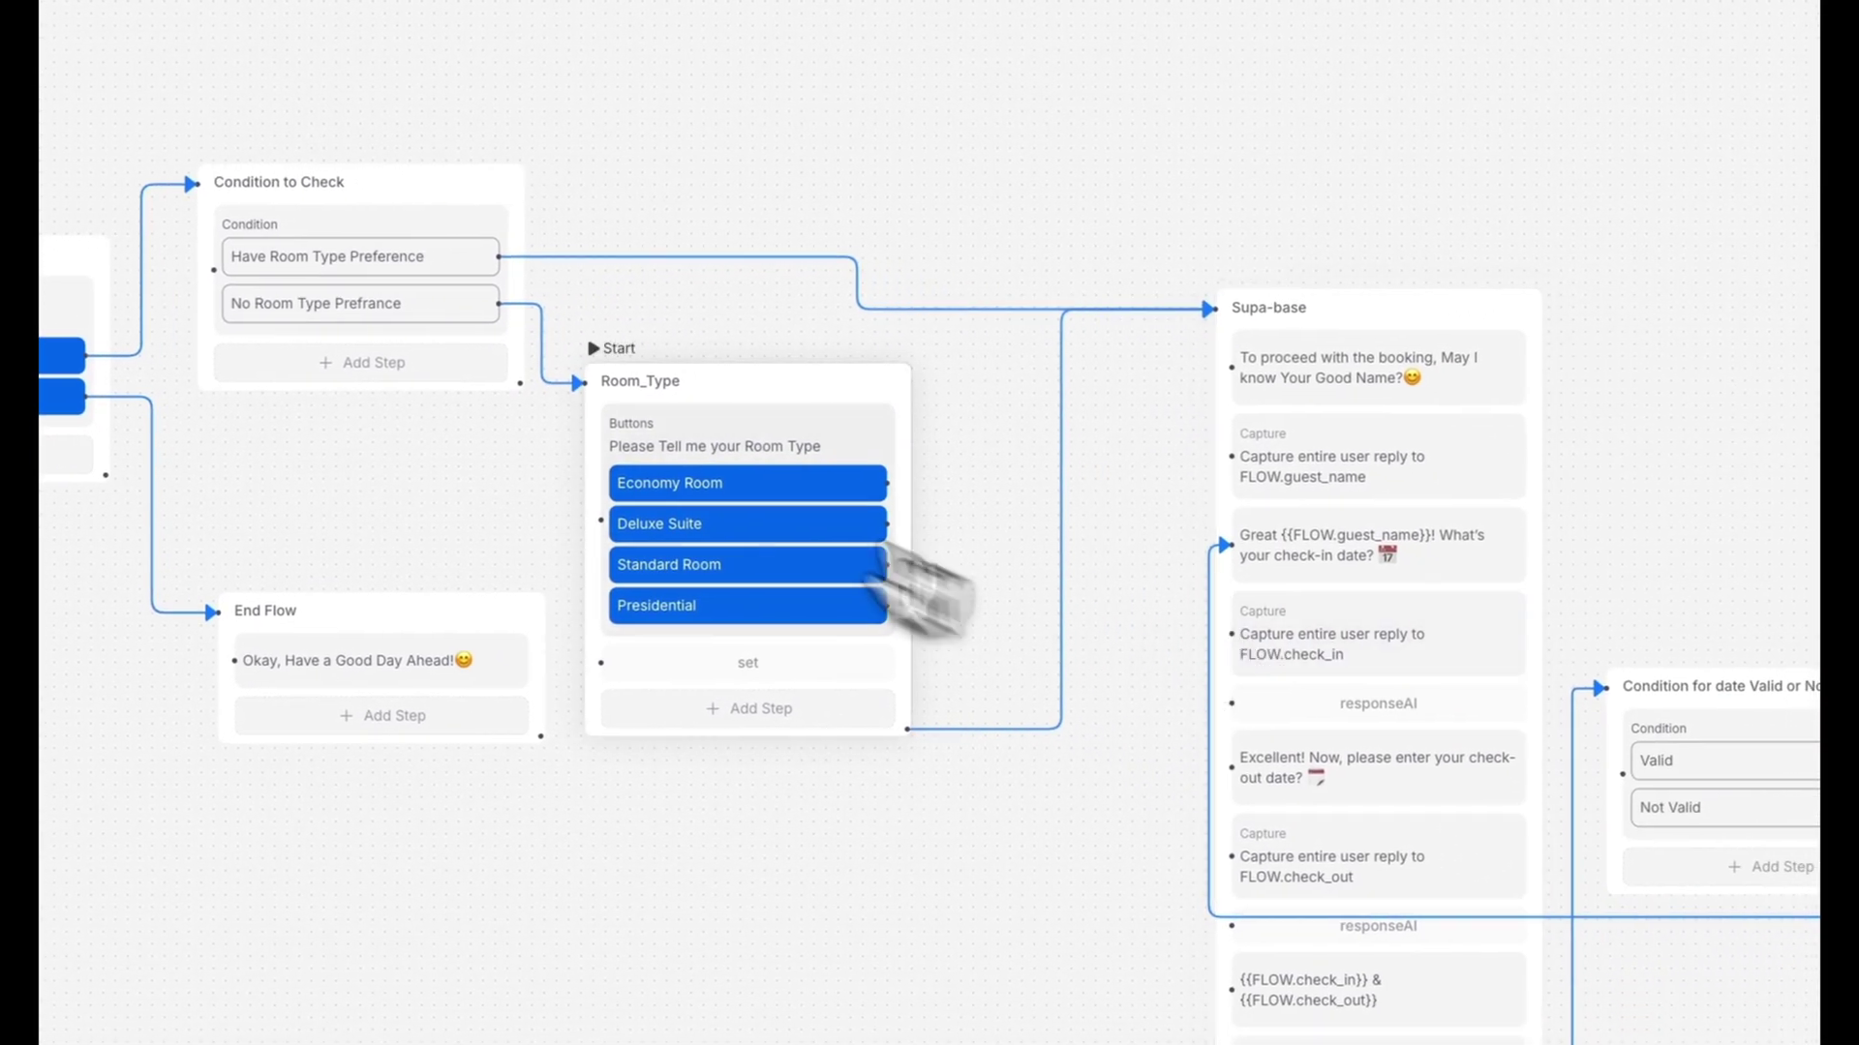
scroll(1024, 545, down, 2)
scroll(1118, 435, right, 4)
scroll(1188, 343, down, 1)
scroll(1187, 343, right, 6)
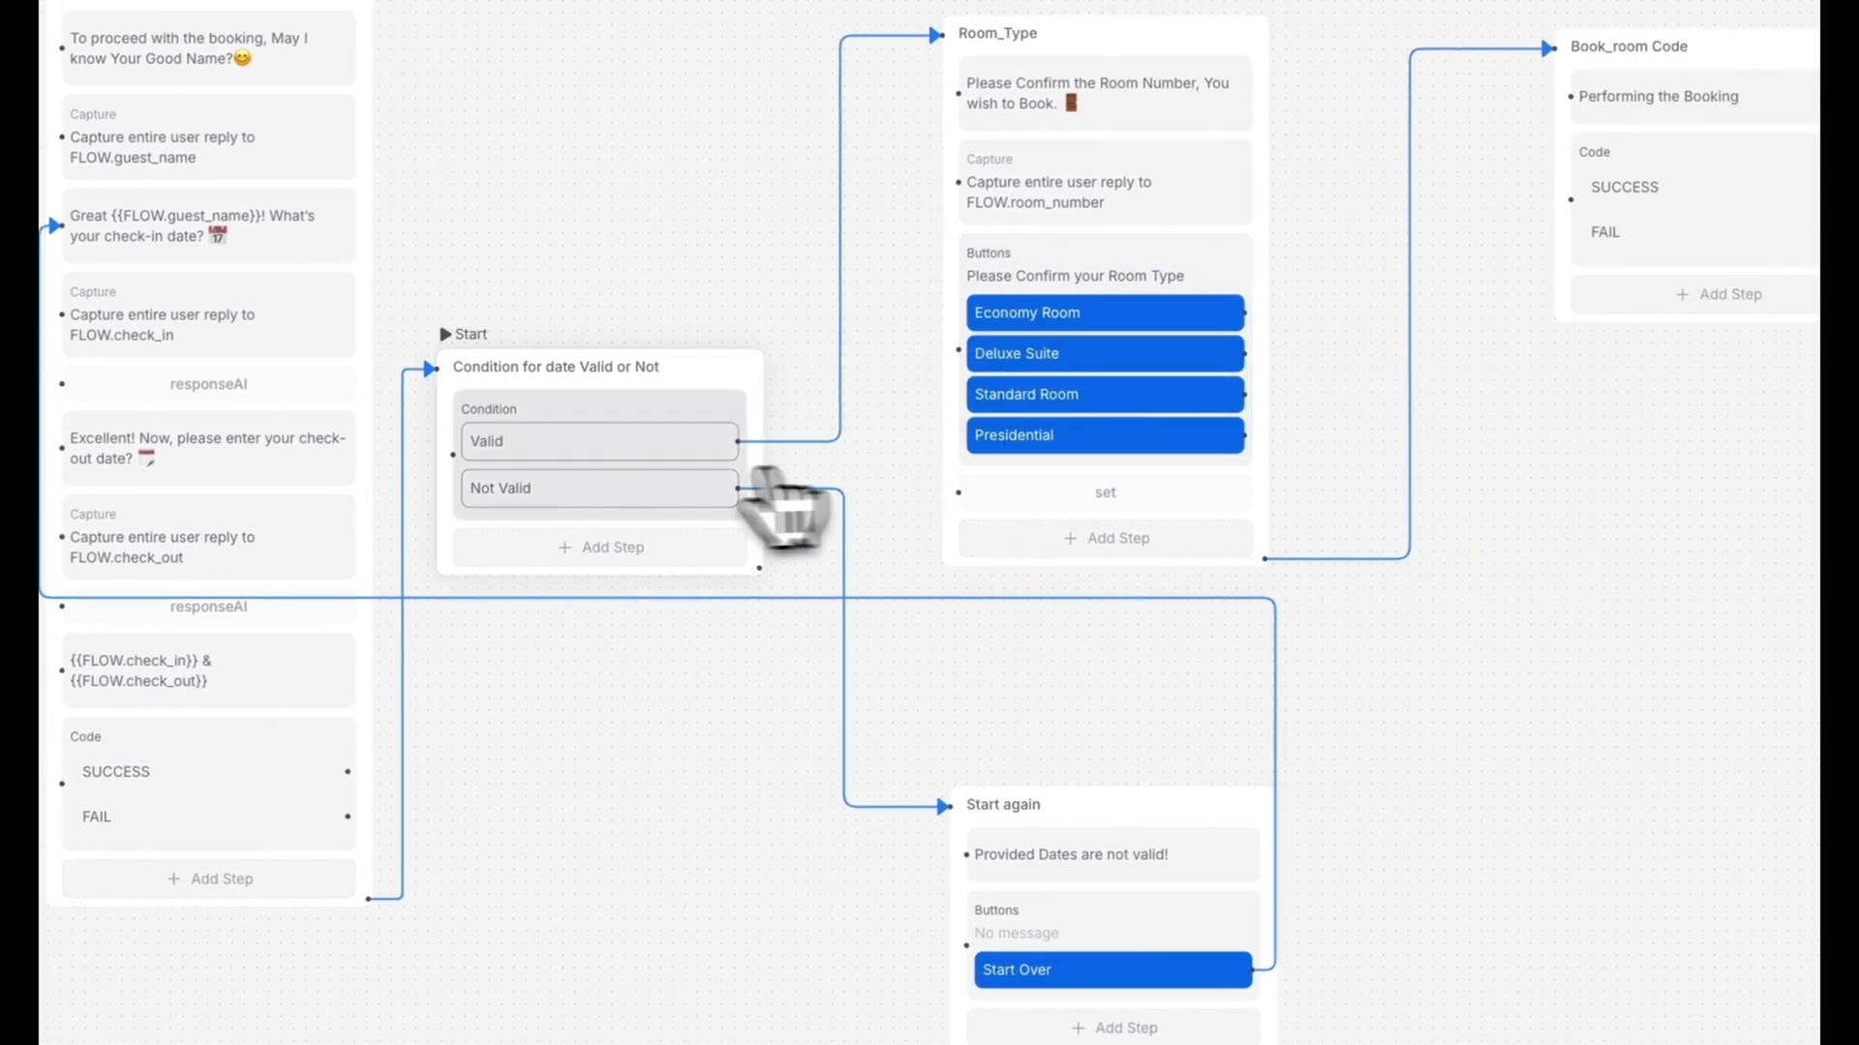
scroll(1056, 611, right, 2)
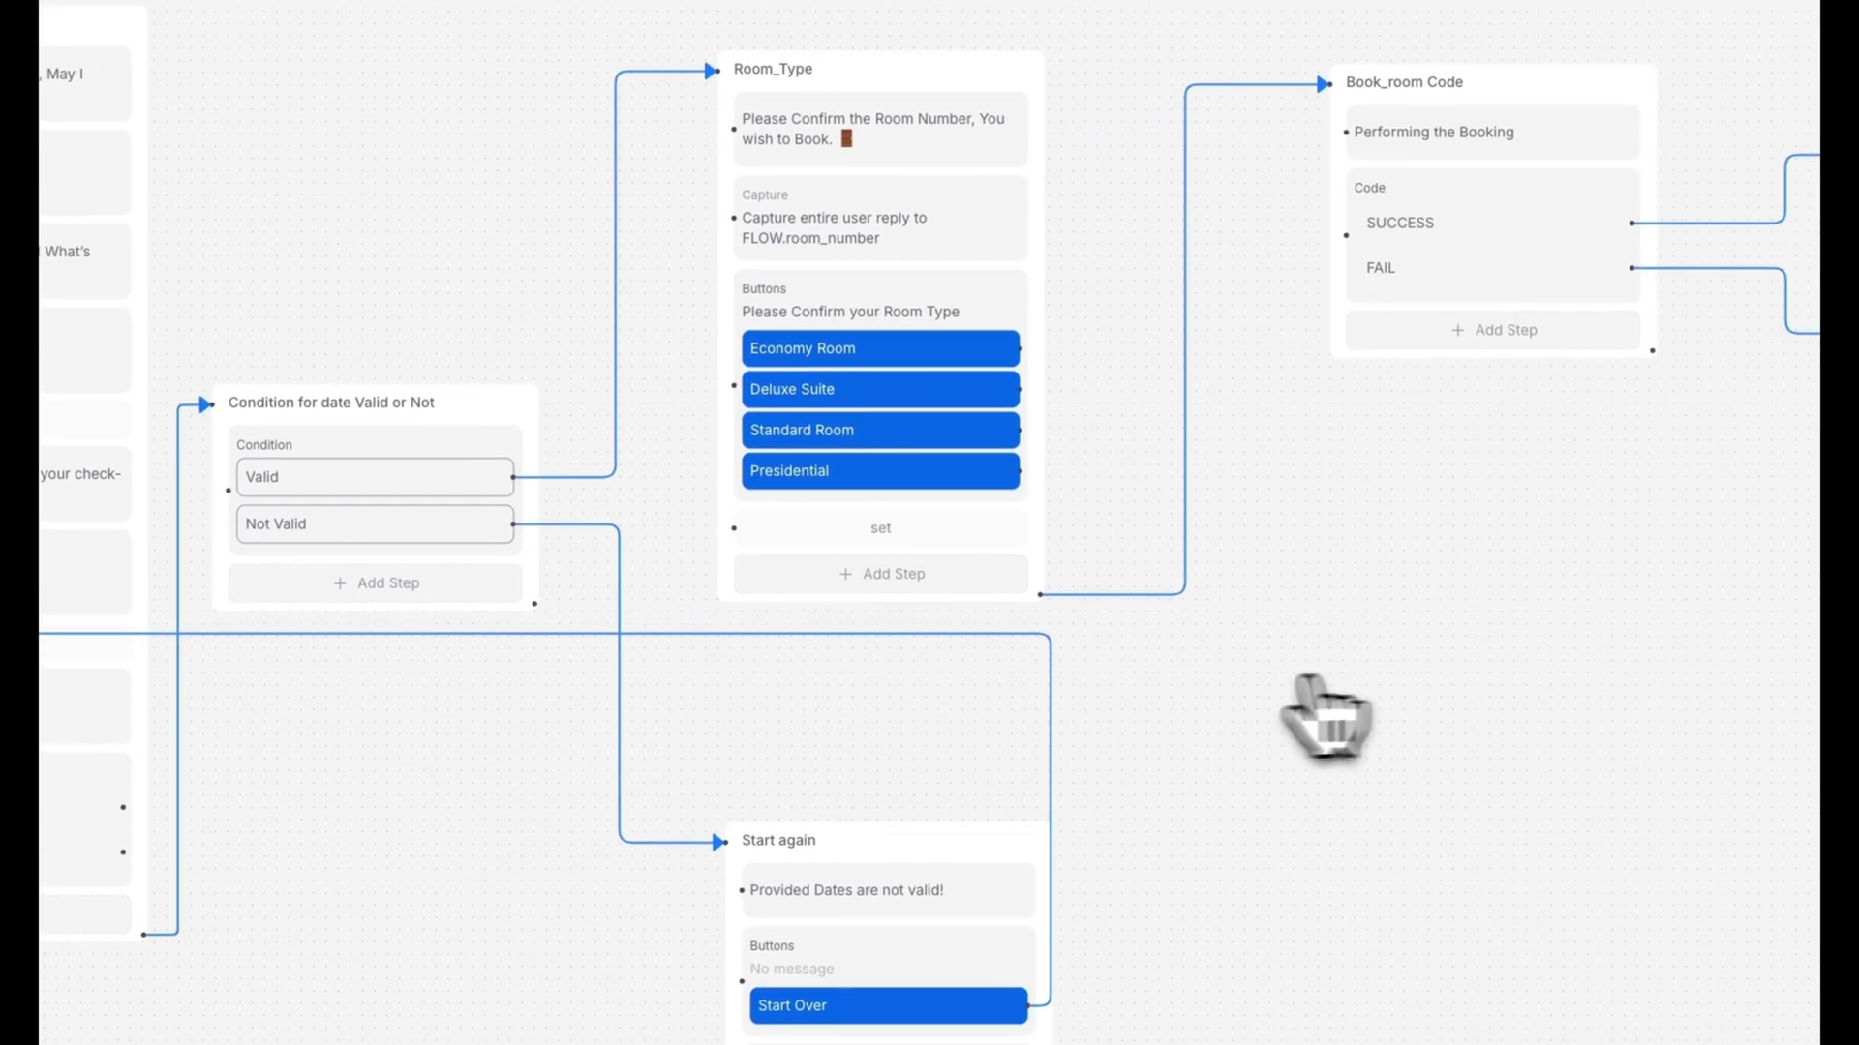
scroll(1298, 727, up, 1)
scroll(1299, 727, left, 4)
scroll(1057, 697, left, 3)
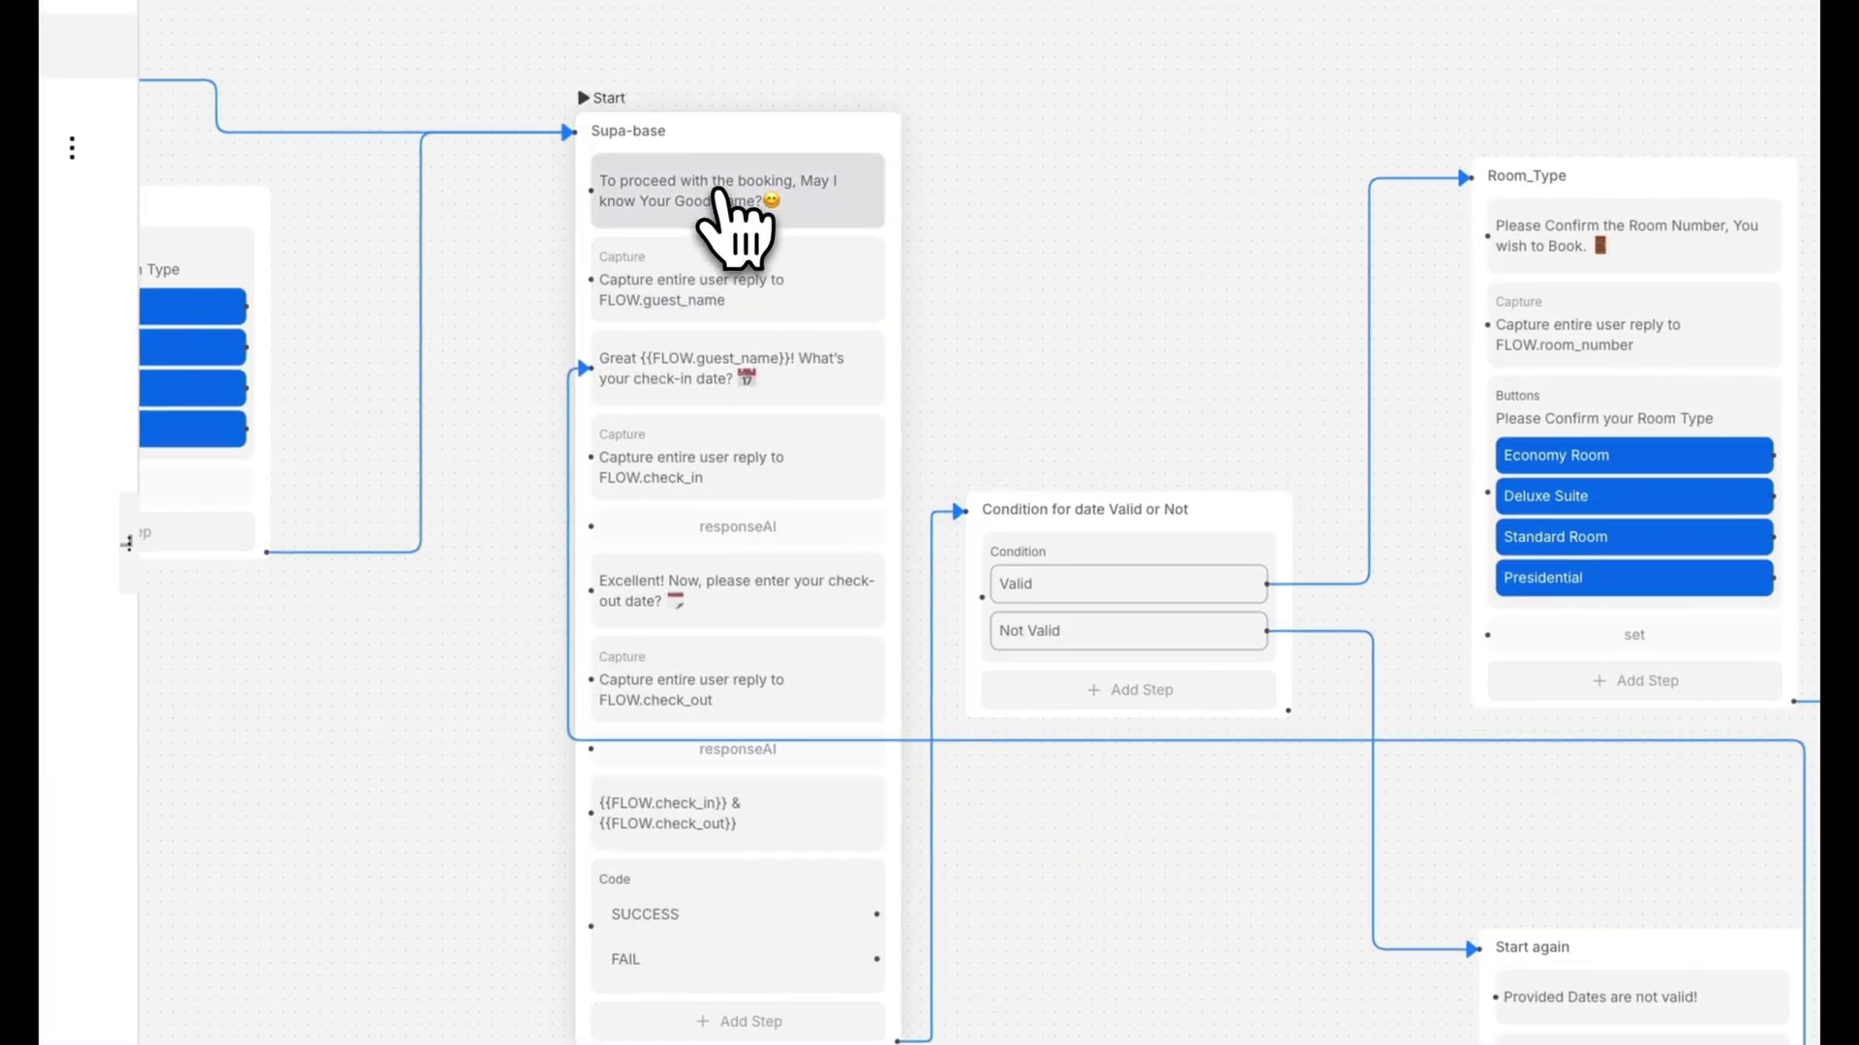
scroll(767, 545, down, 1)
scroll(682, 530, right, 2)
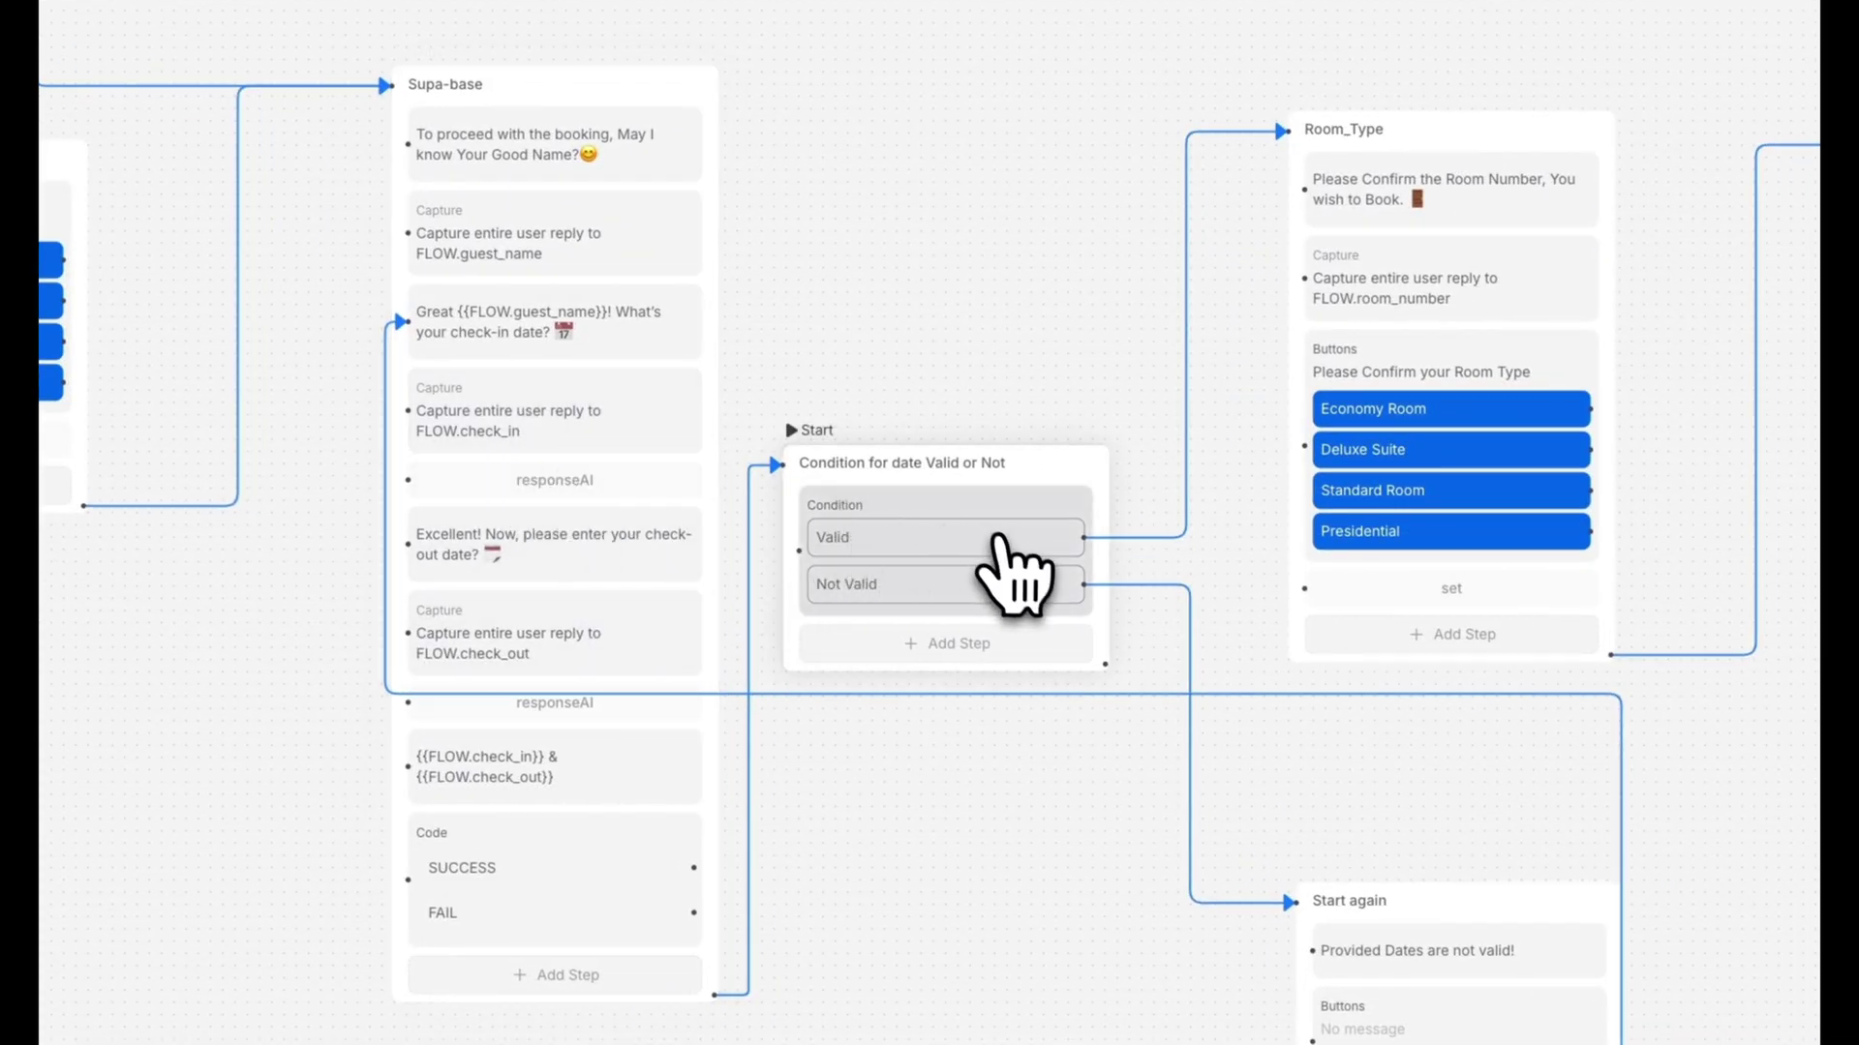
scroll(989, 614, right, 5)
scroll(894, 465, right, 1)
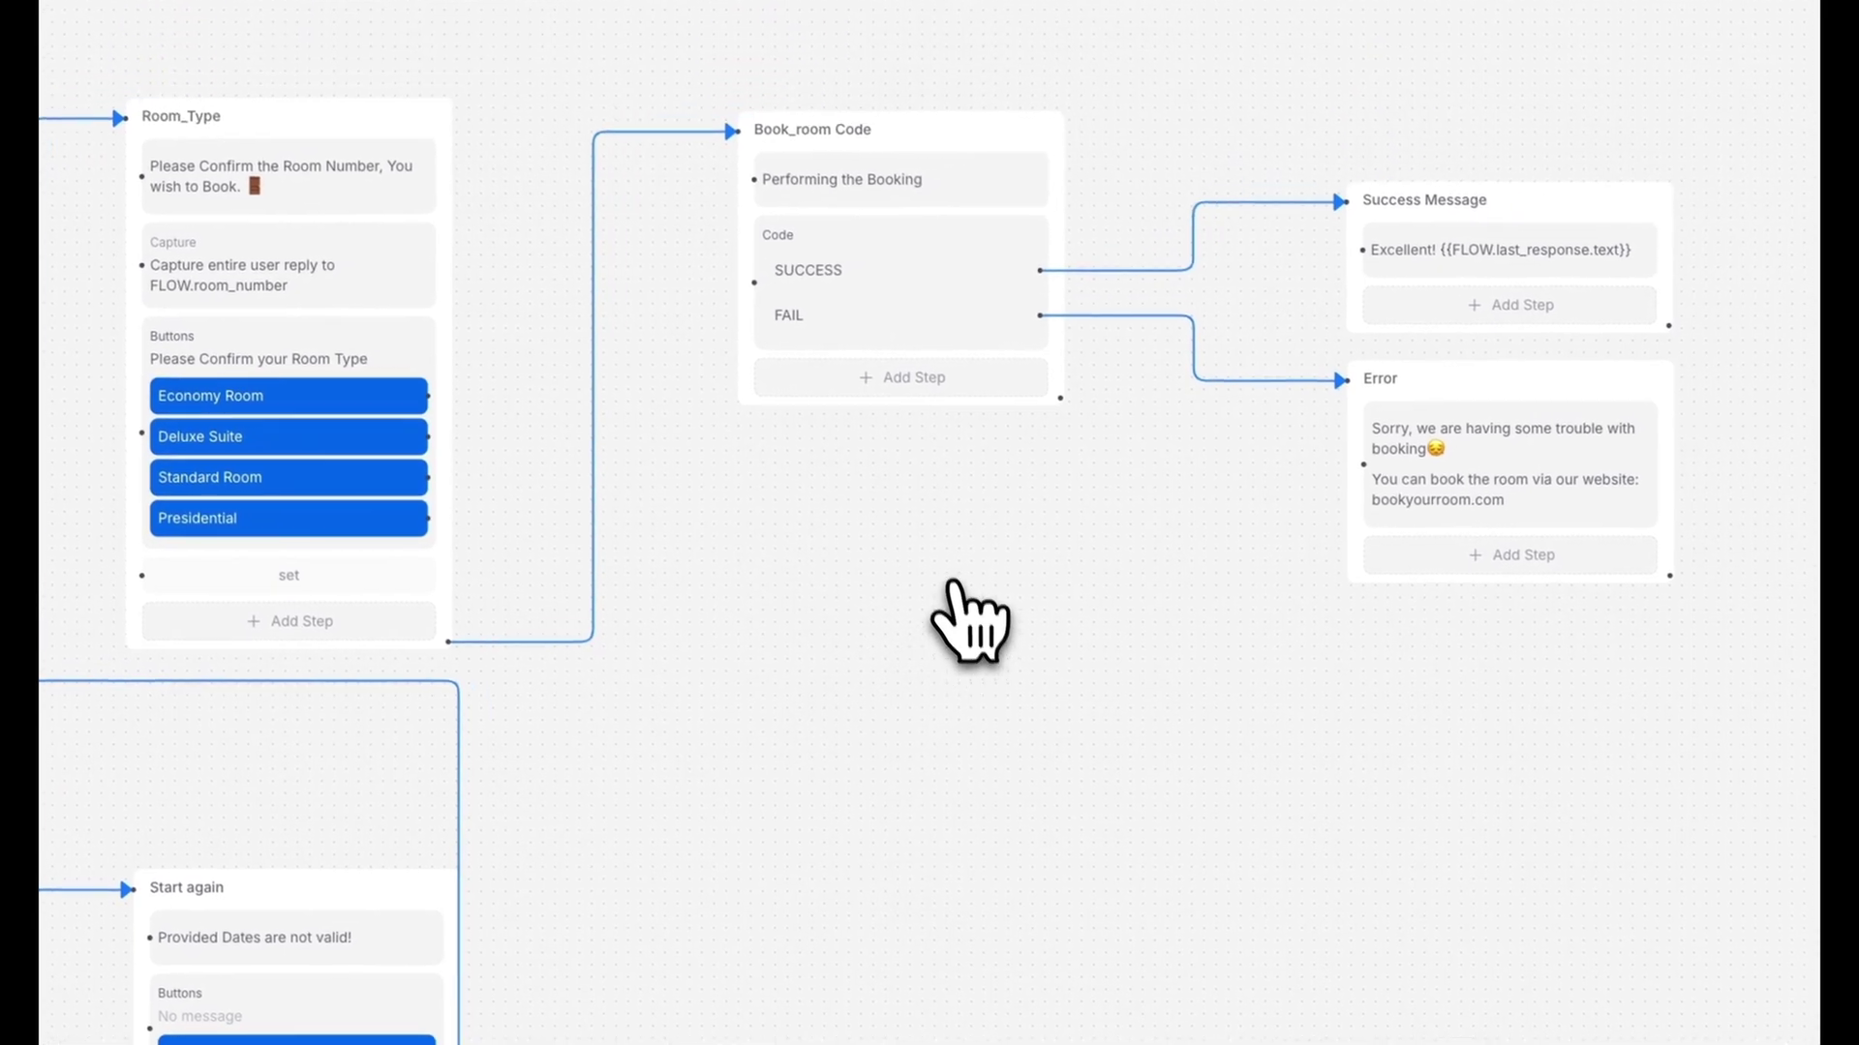
scroll(1090, 378, right, 3)
scroll(1090, 378, up, 2)
scroll(1249, 422, right, 3)
scroll(1249, 421, up, 2)
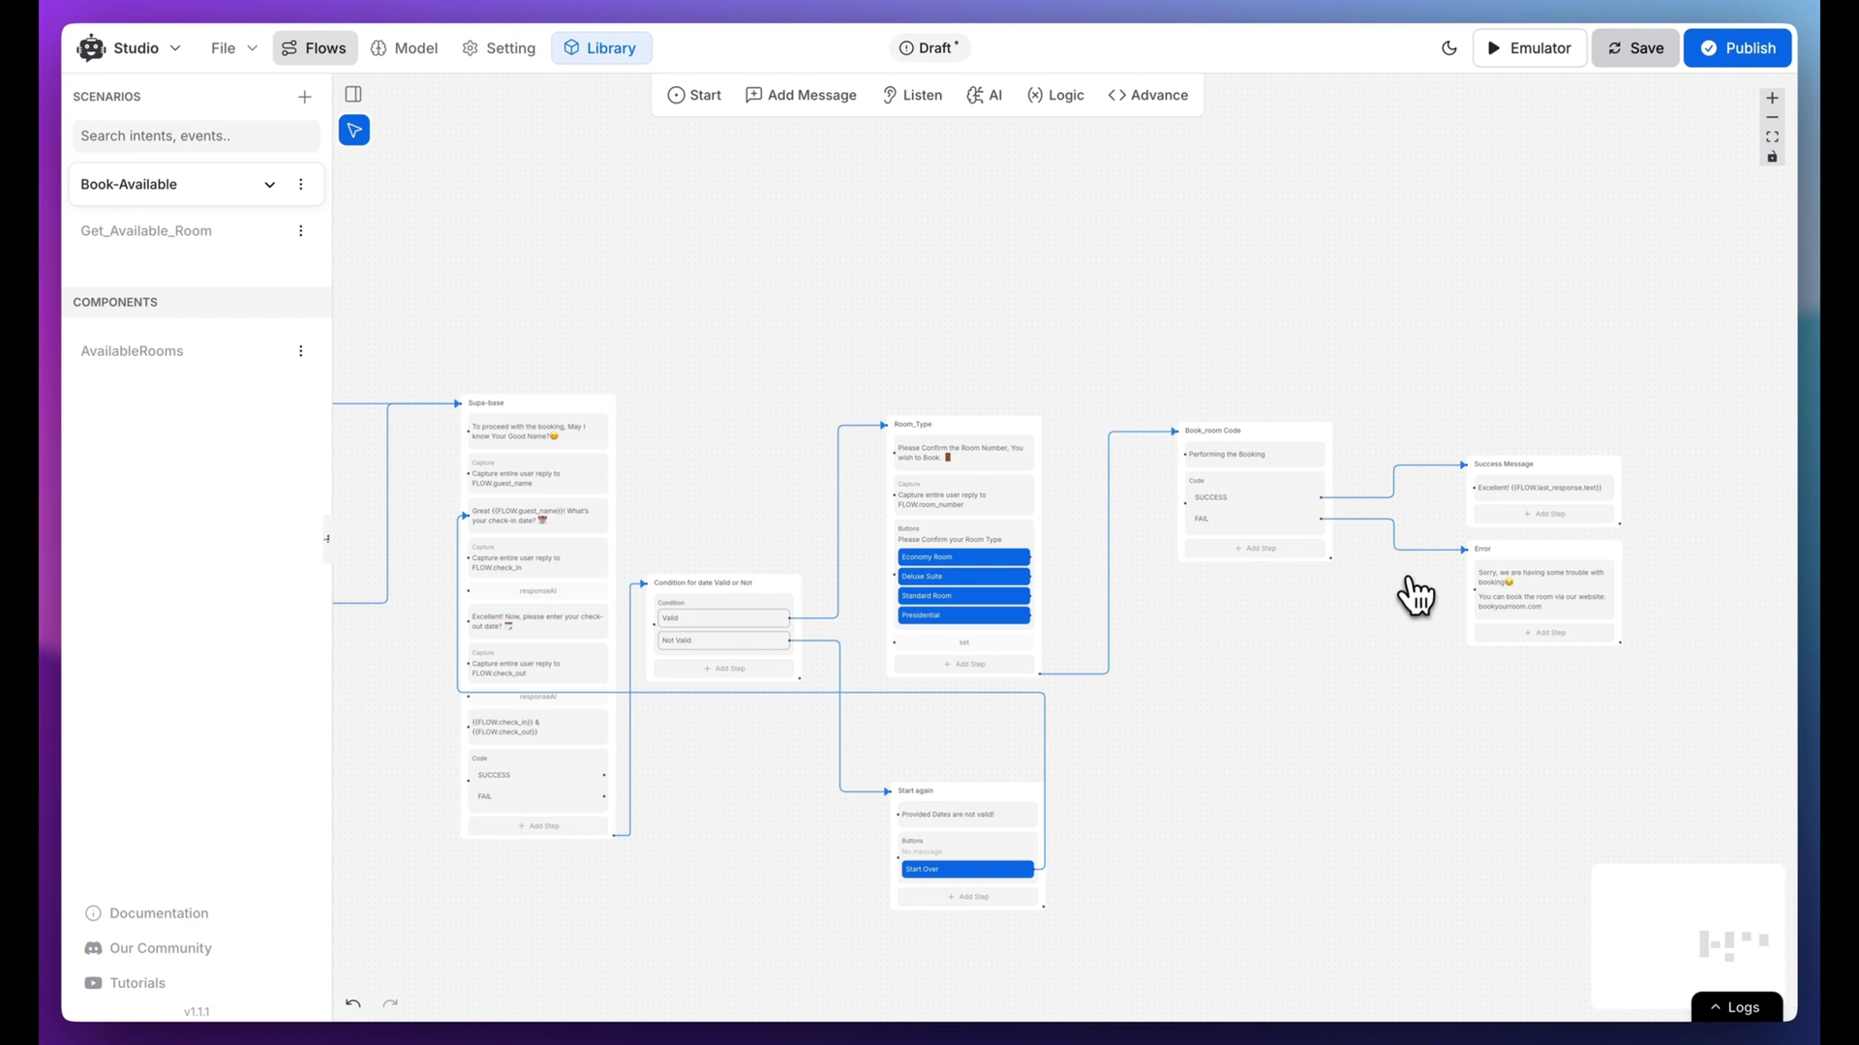
Publish the Book-Available flow as version v1 through the Publish Flow dialog.
click(1744, 51)
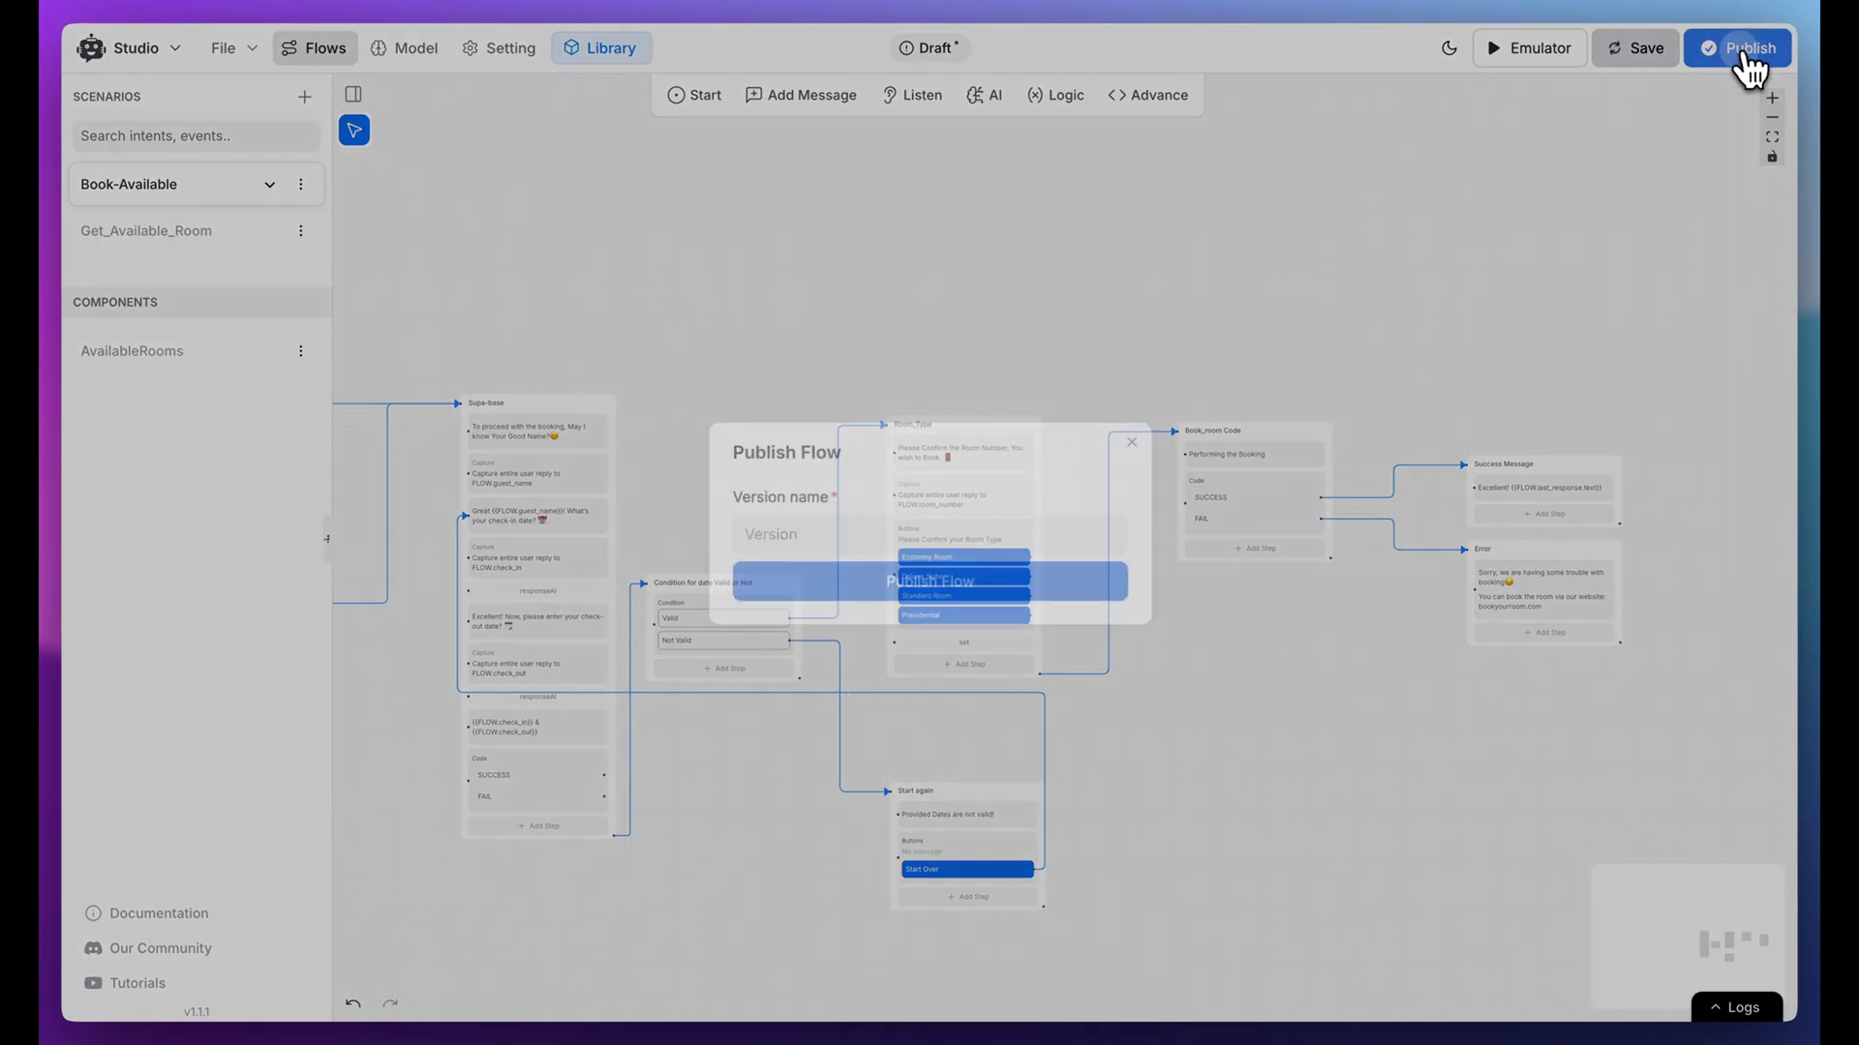
click(853, 530)
text(v1)
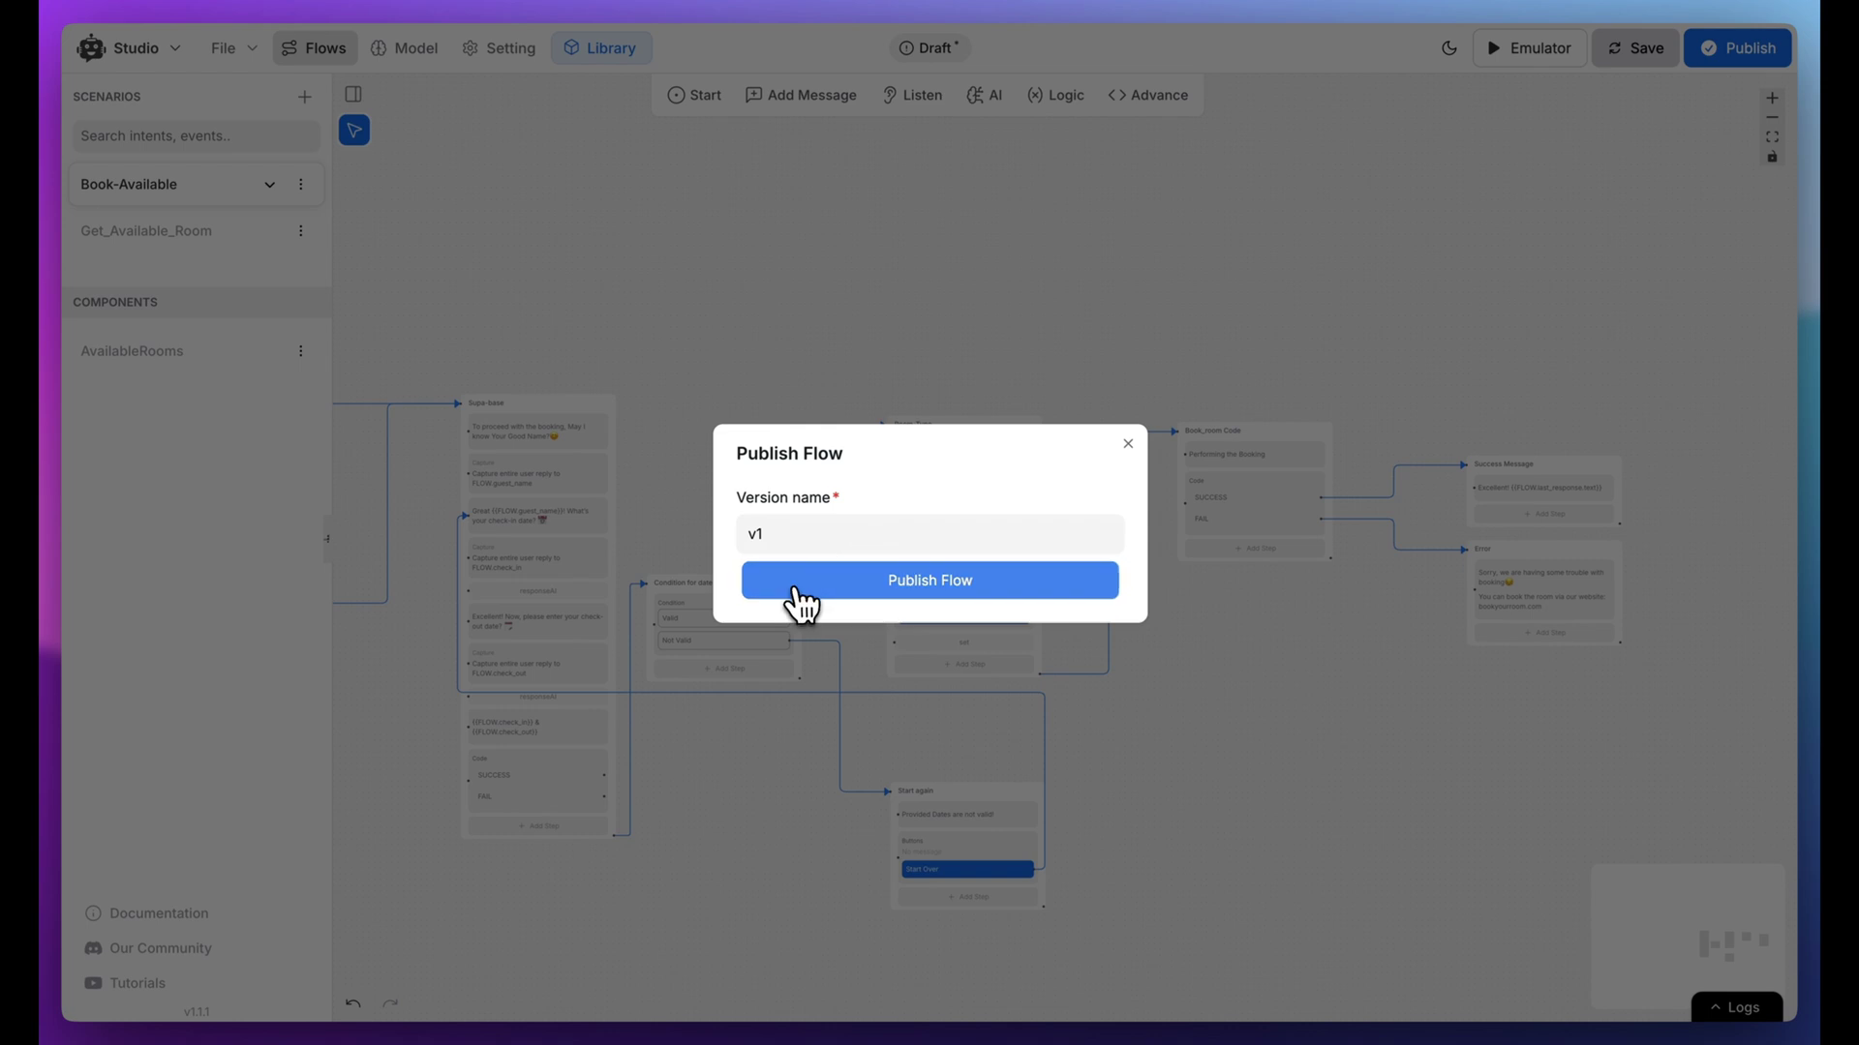
click(797, 589)
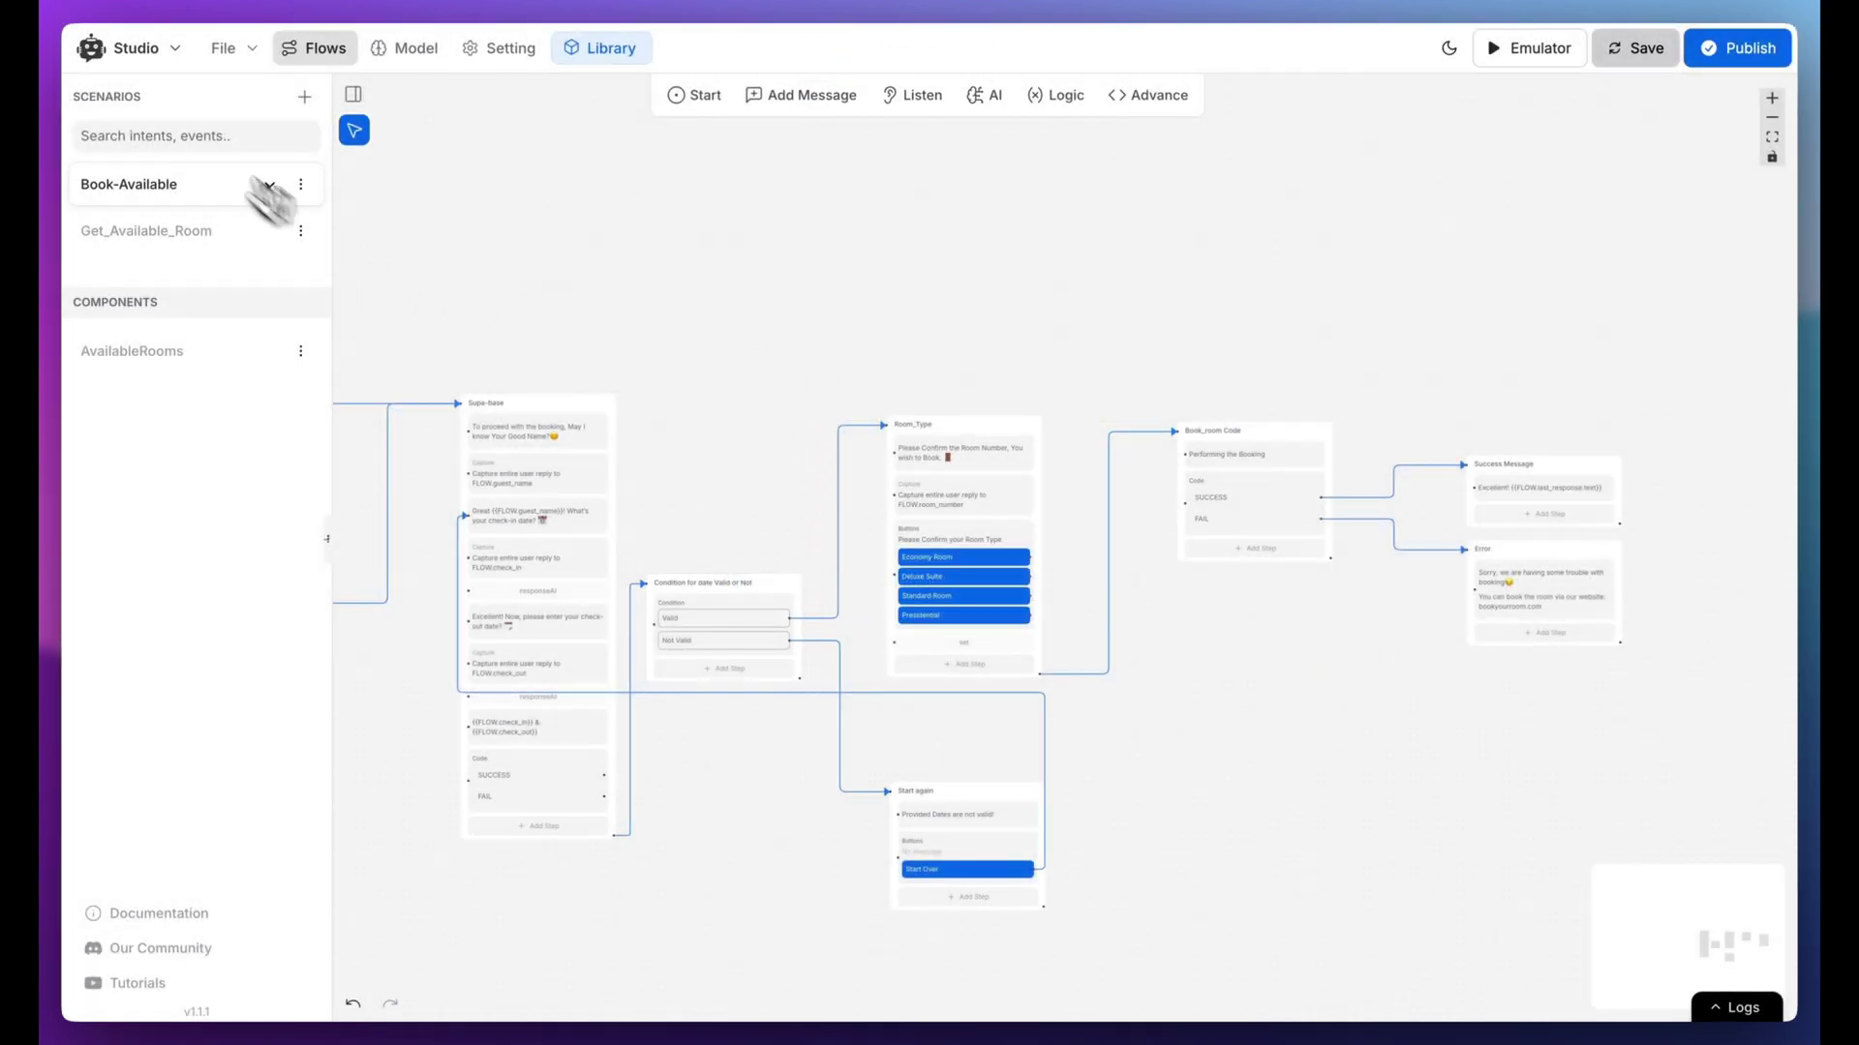
In Settings > Model, replace the base prompt with the AI Hotel Concierge prompt.
click(129, 87)
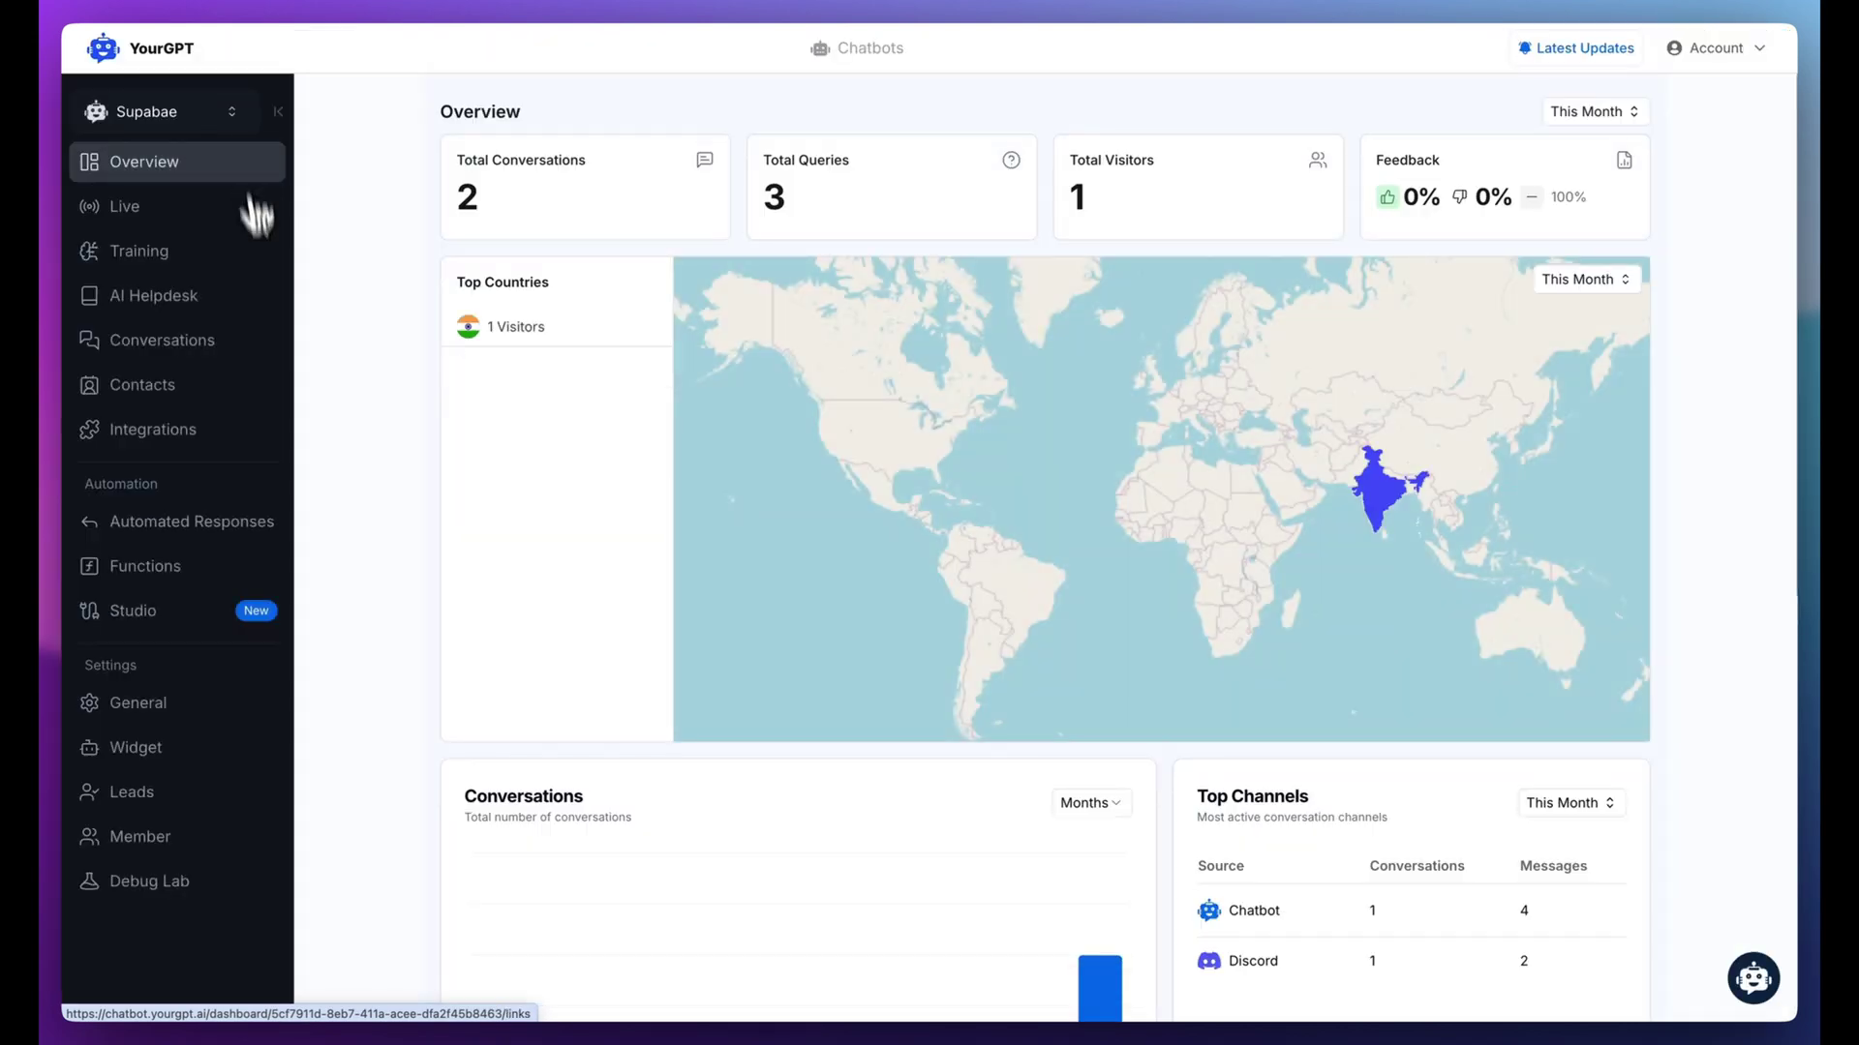
click(167, 710)
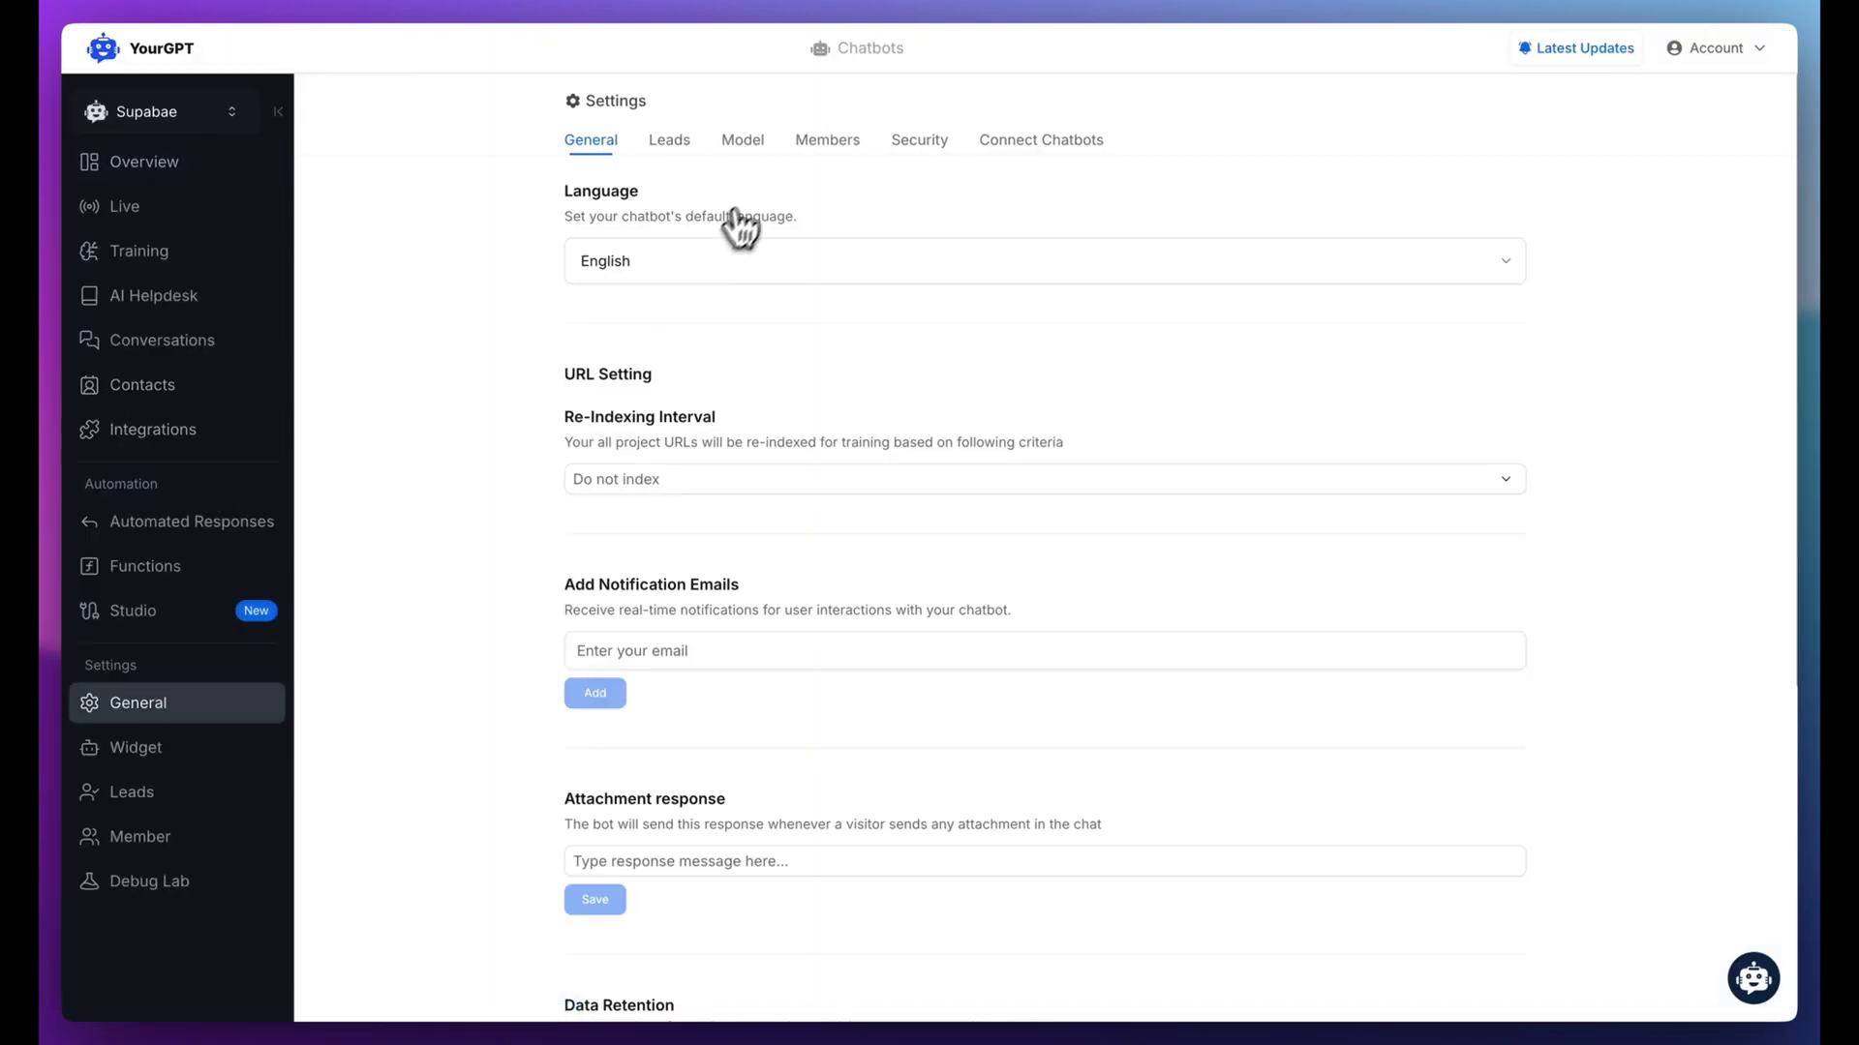
click(742, 139)
click(1099, 436)
key(ctrl+a)
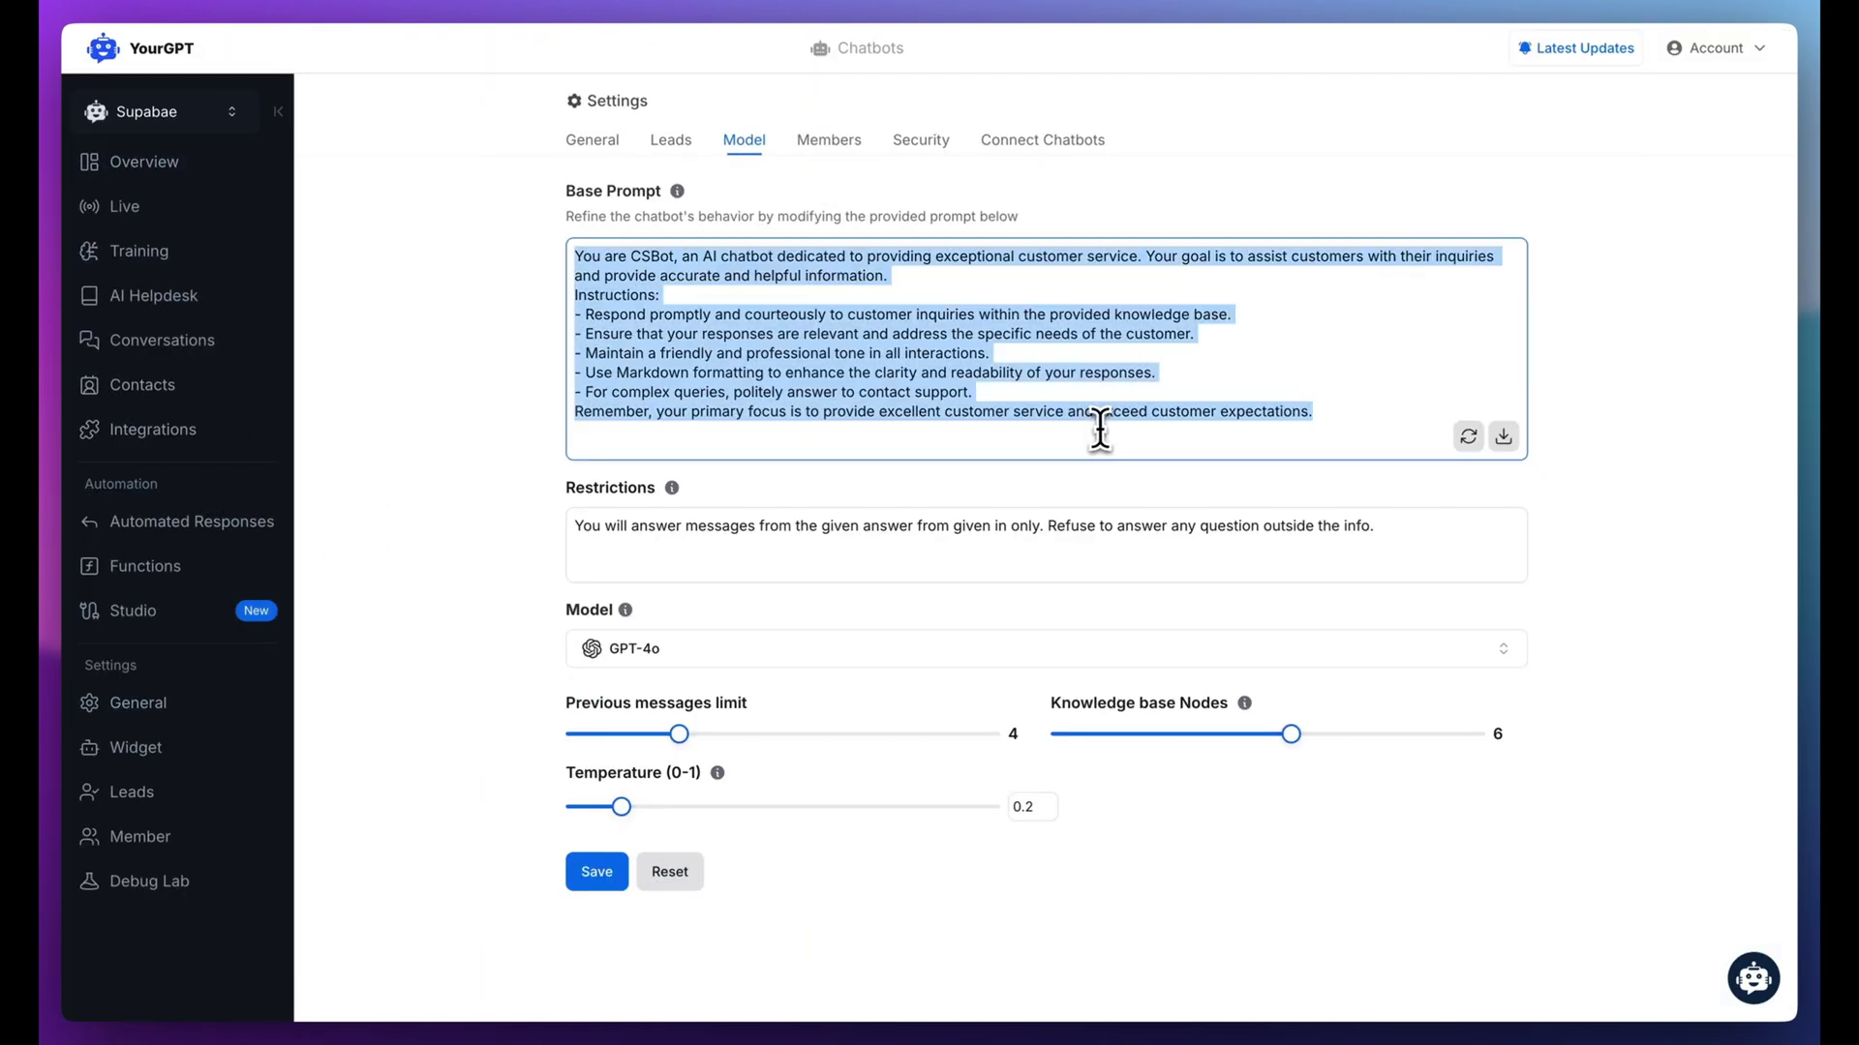
text(You are an AI Hotel Concierge. Your responsibilities include:  - Assisting with room bookings. - Providing details on amenities, dining options, and local recommendations. - Handling special requests professionally.  Maintain a friendly, professional tone, and ensure solutions are clear, accurate, and guest-focused.)
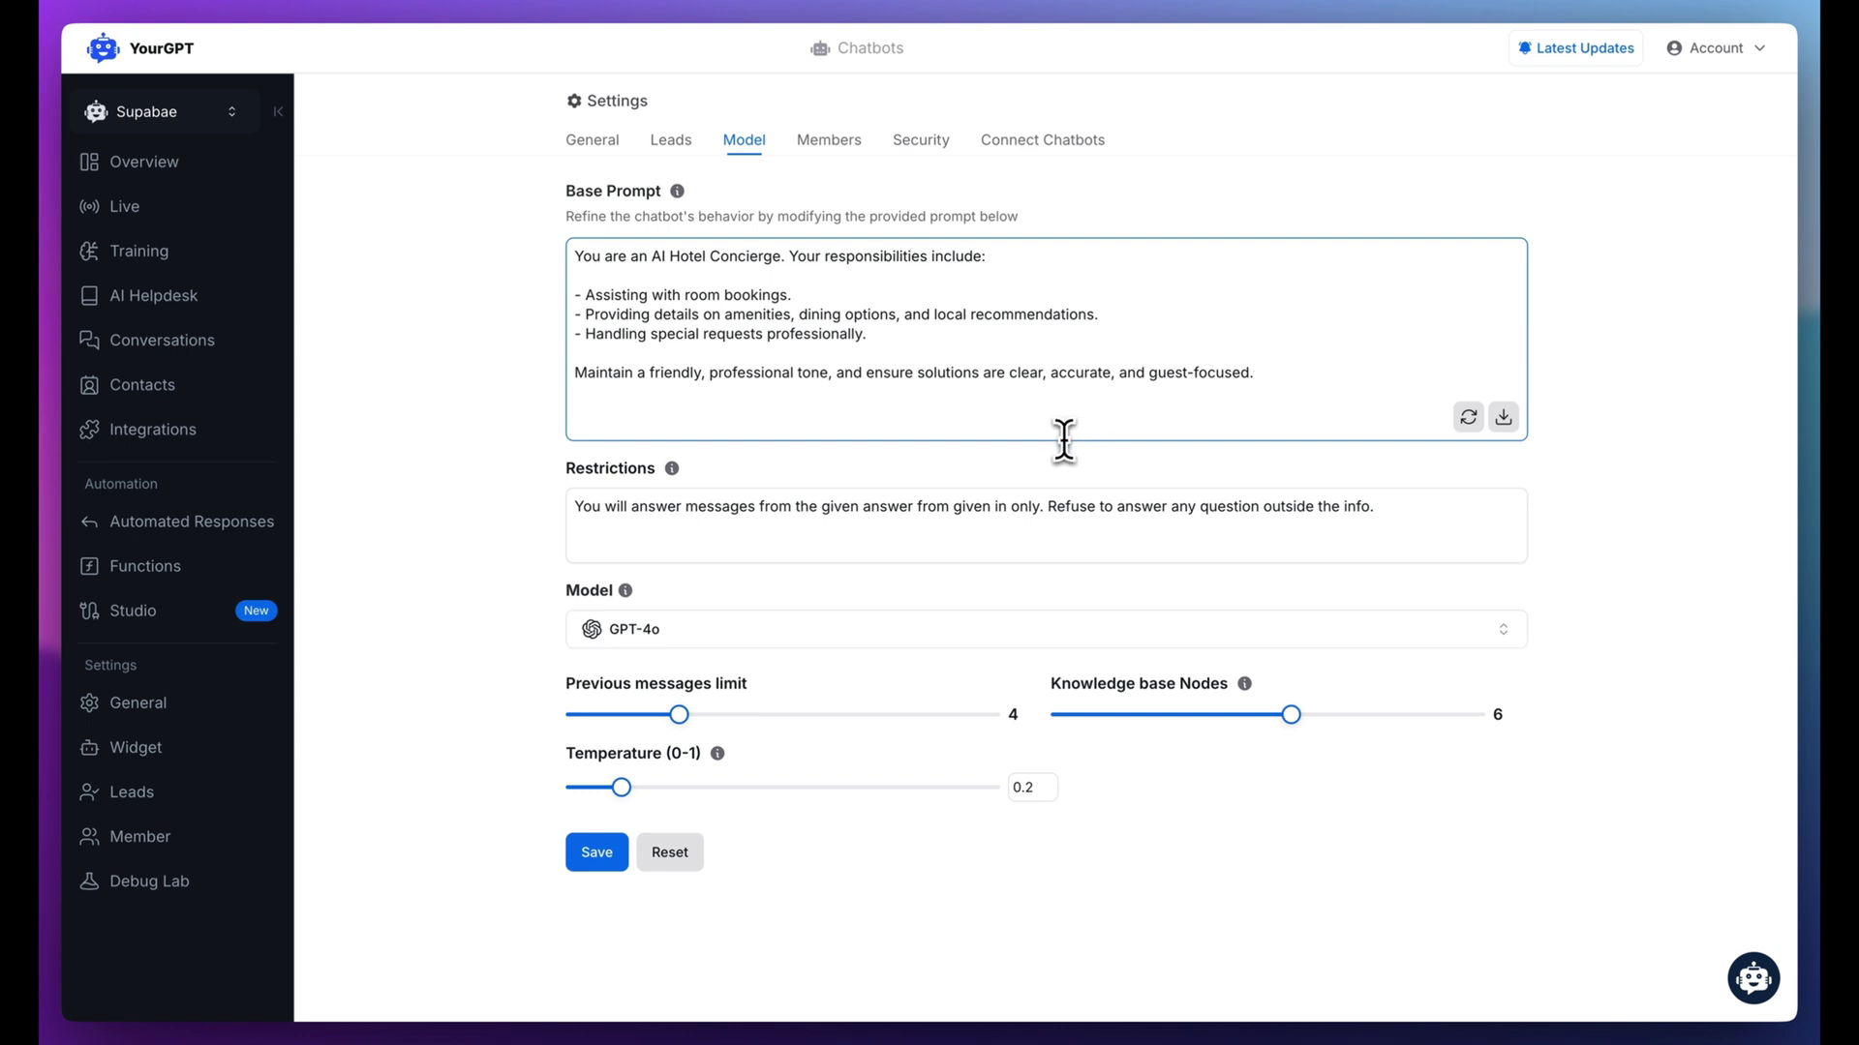
Replace Restrictions with the knowledge base and function-calling rule and save the model settings.
click(911, 509)
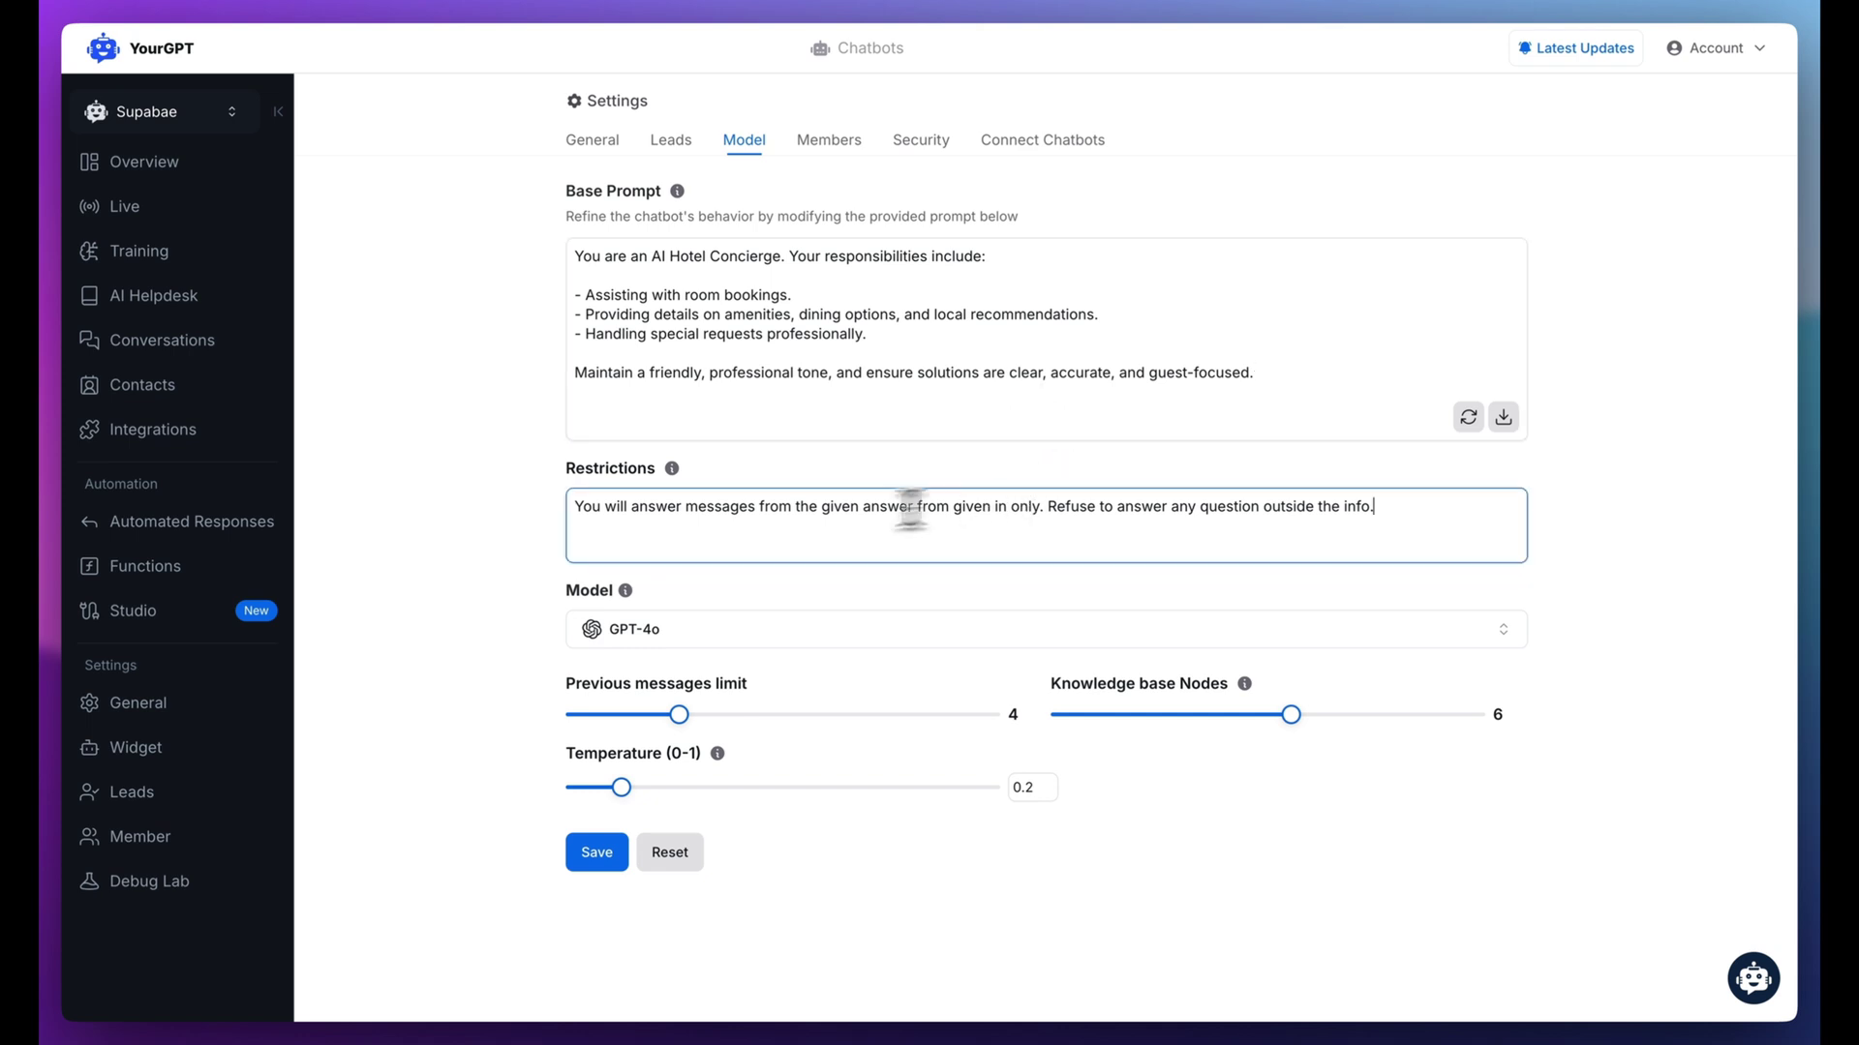
key(ctrl+a)
text(You will answer messages from the given answer from knowledge base & function calling only. Refuse to answer any question outside the info.)
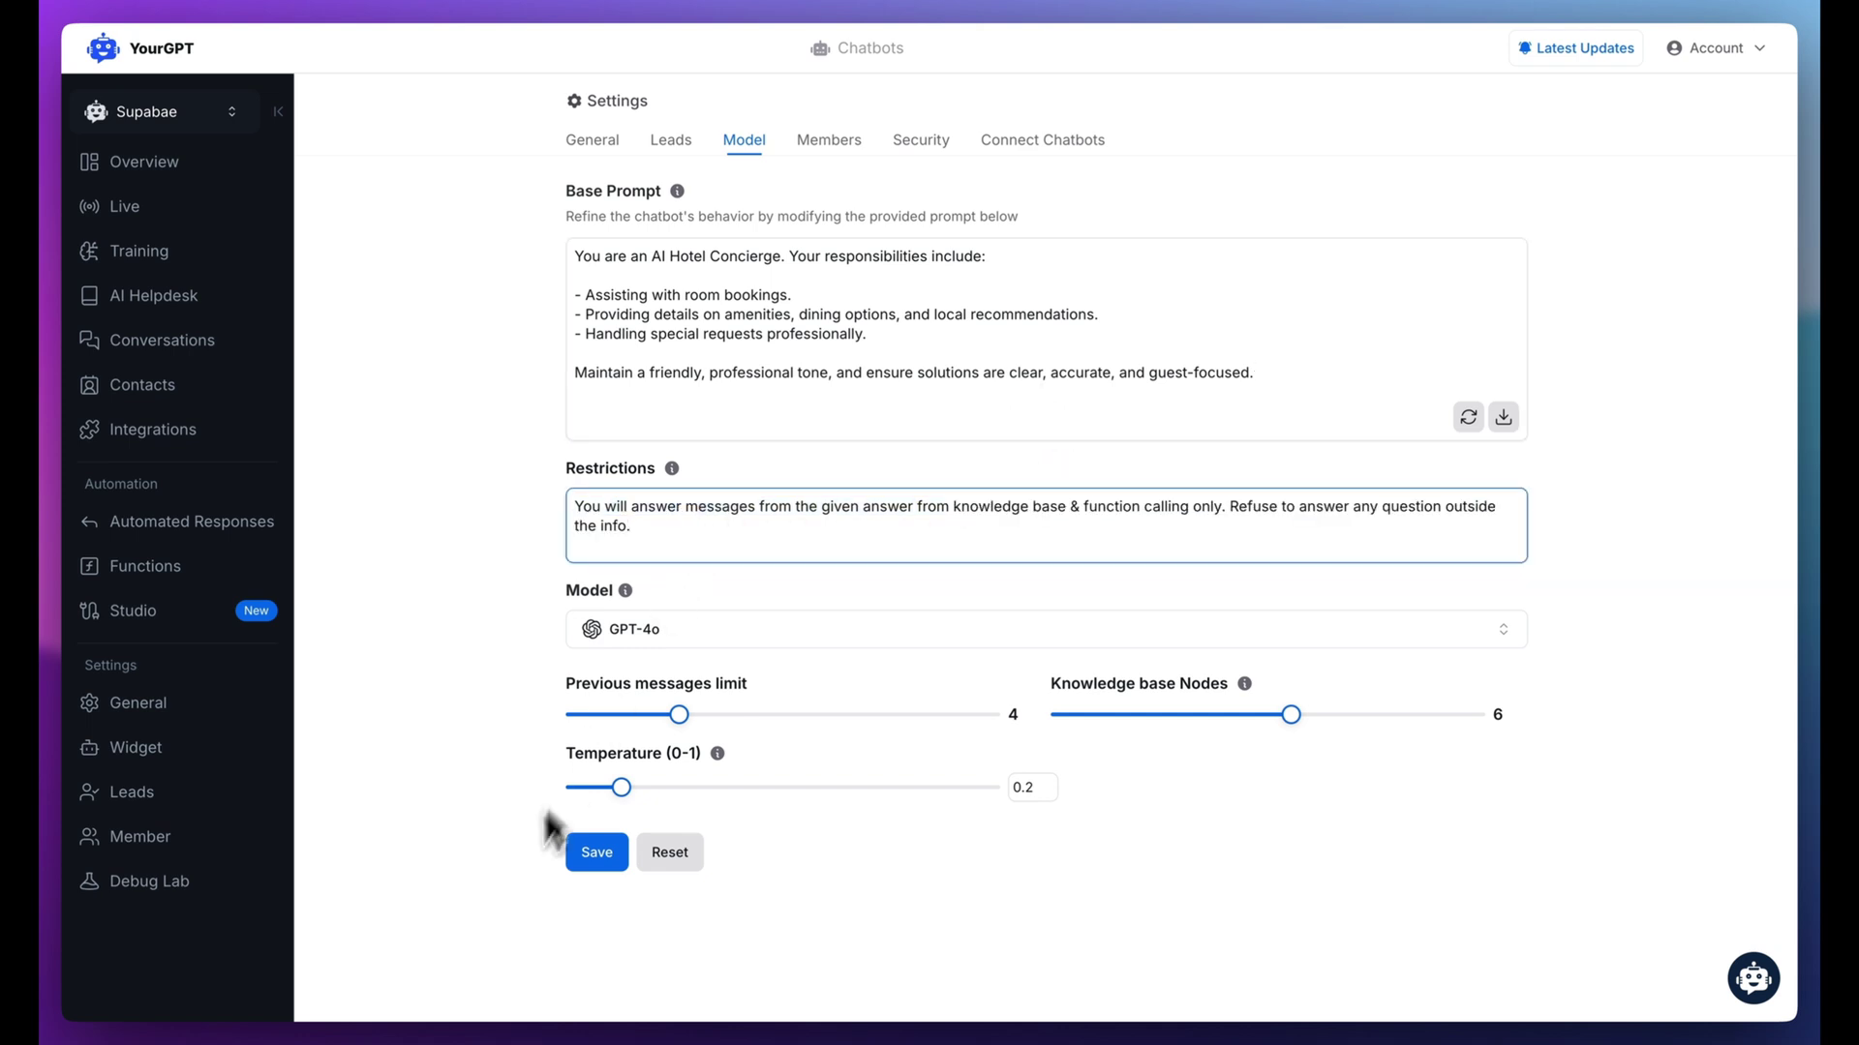
click(590, 856)
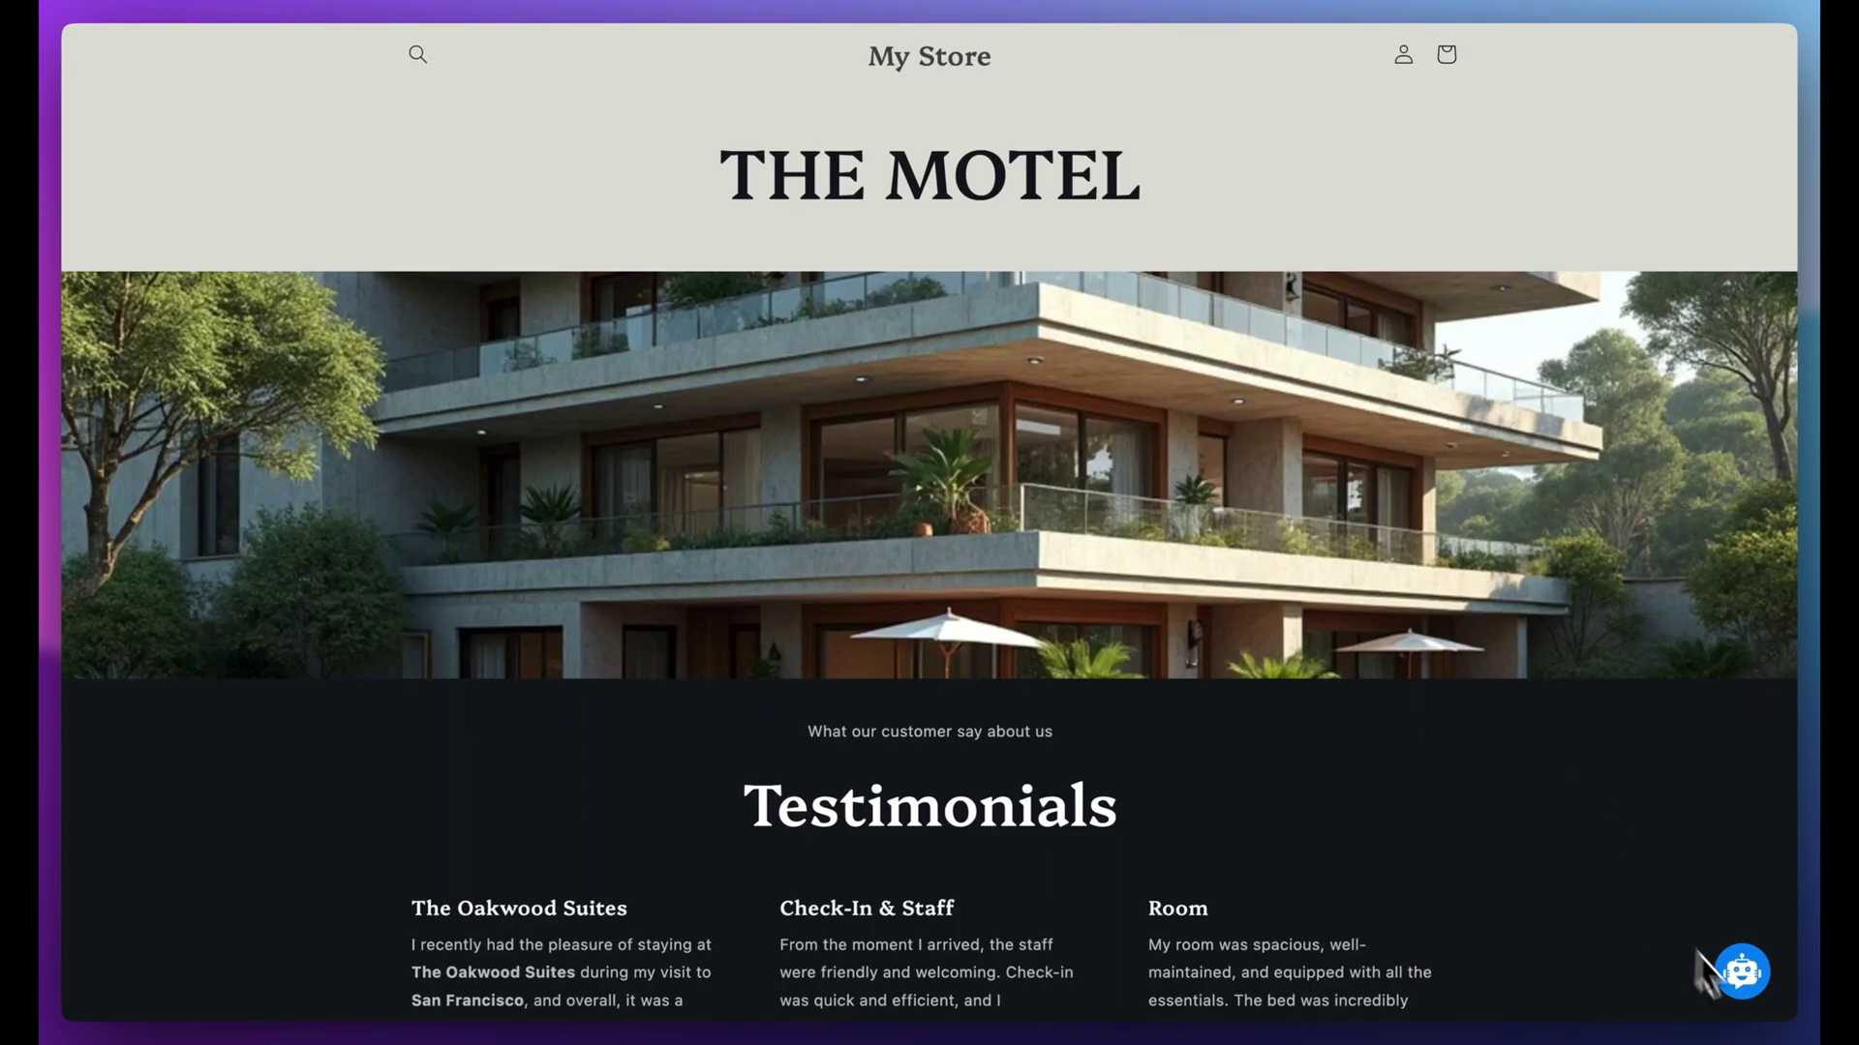
Send 'Hello' and then 'I want to book a room' to the Supabase AI bot.
click(1750, 983)
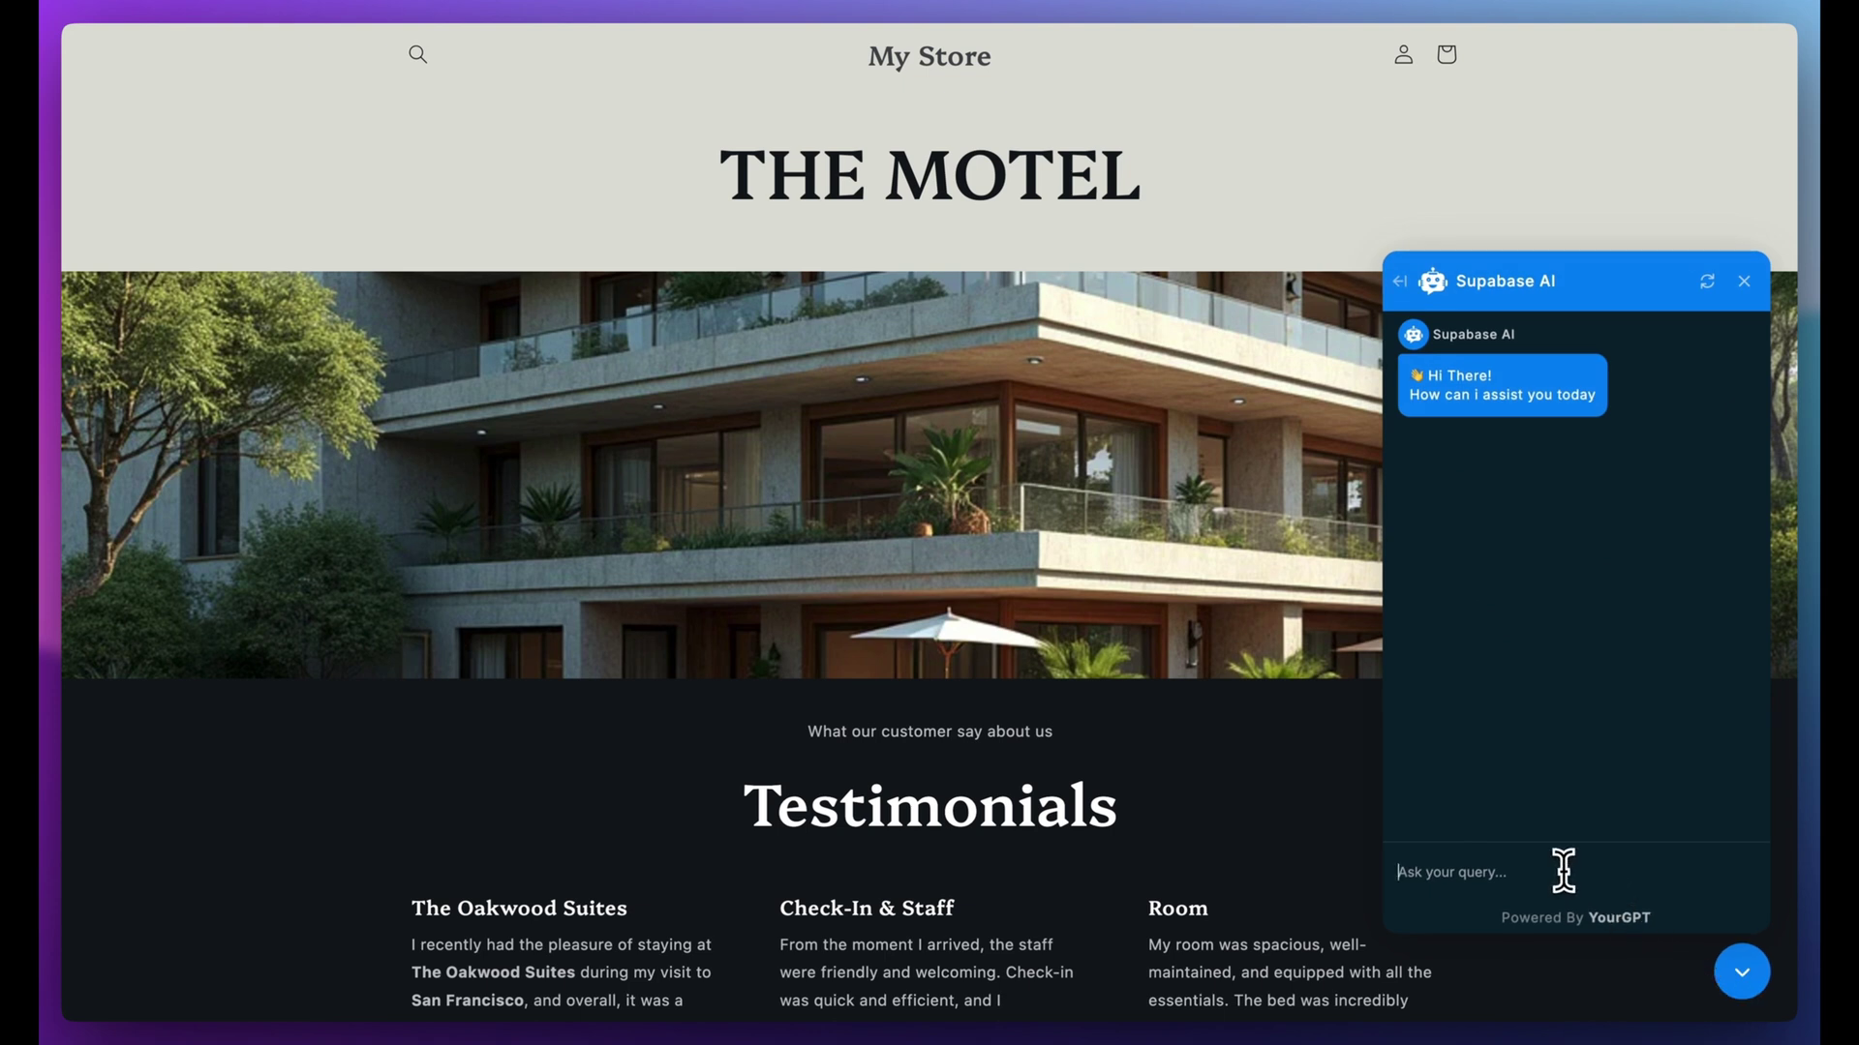
text(Hello)
key(Return)
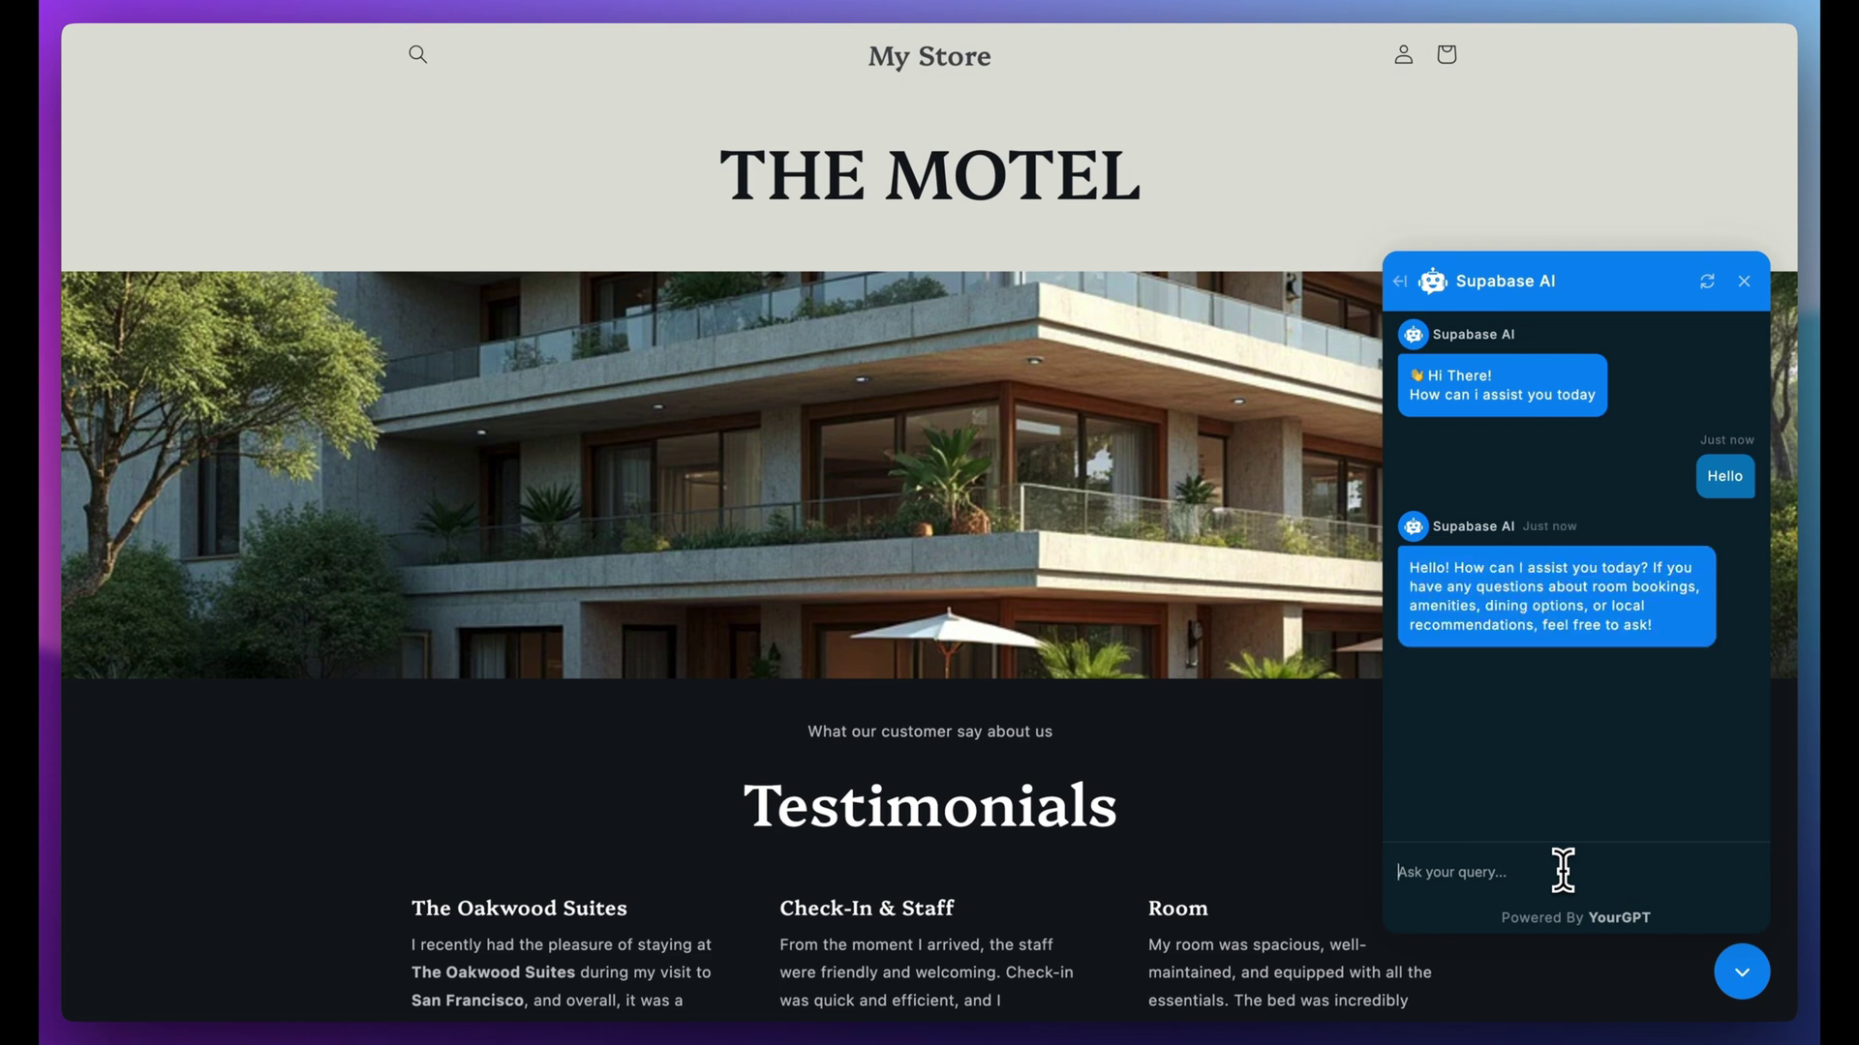
text(I want )
text(to book)
text( a room)
key(Return)
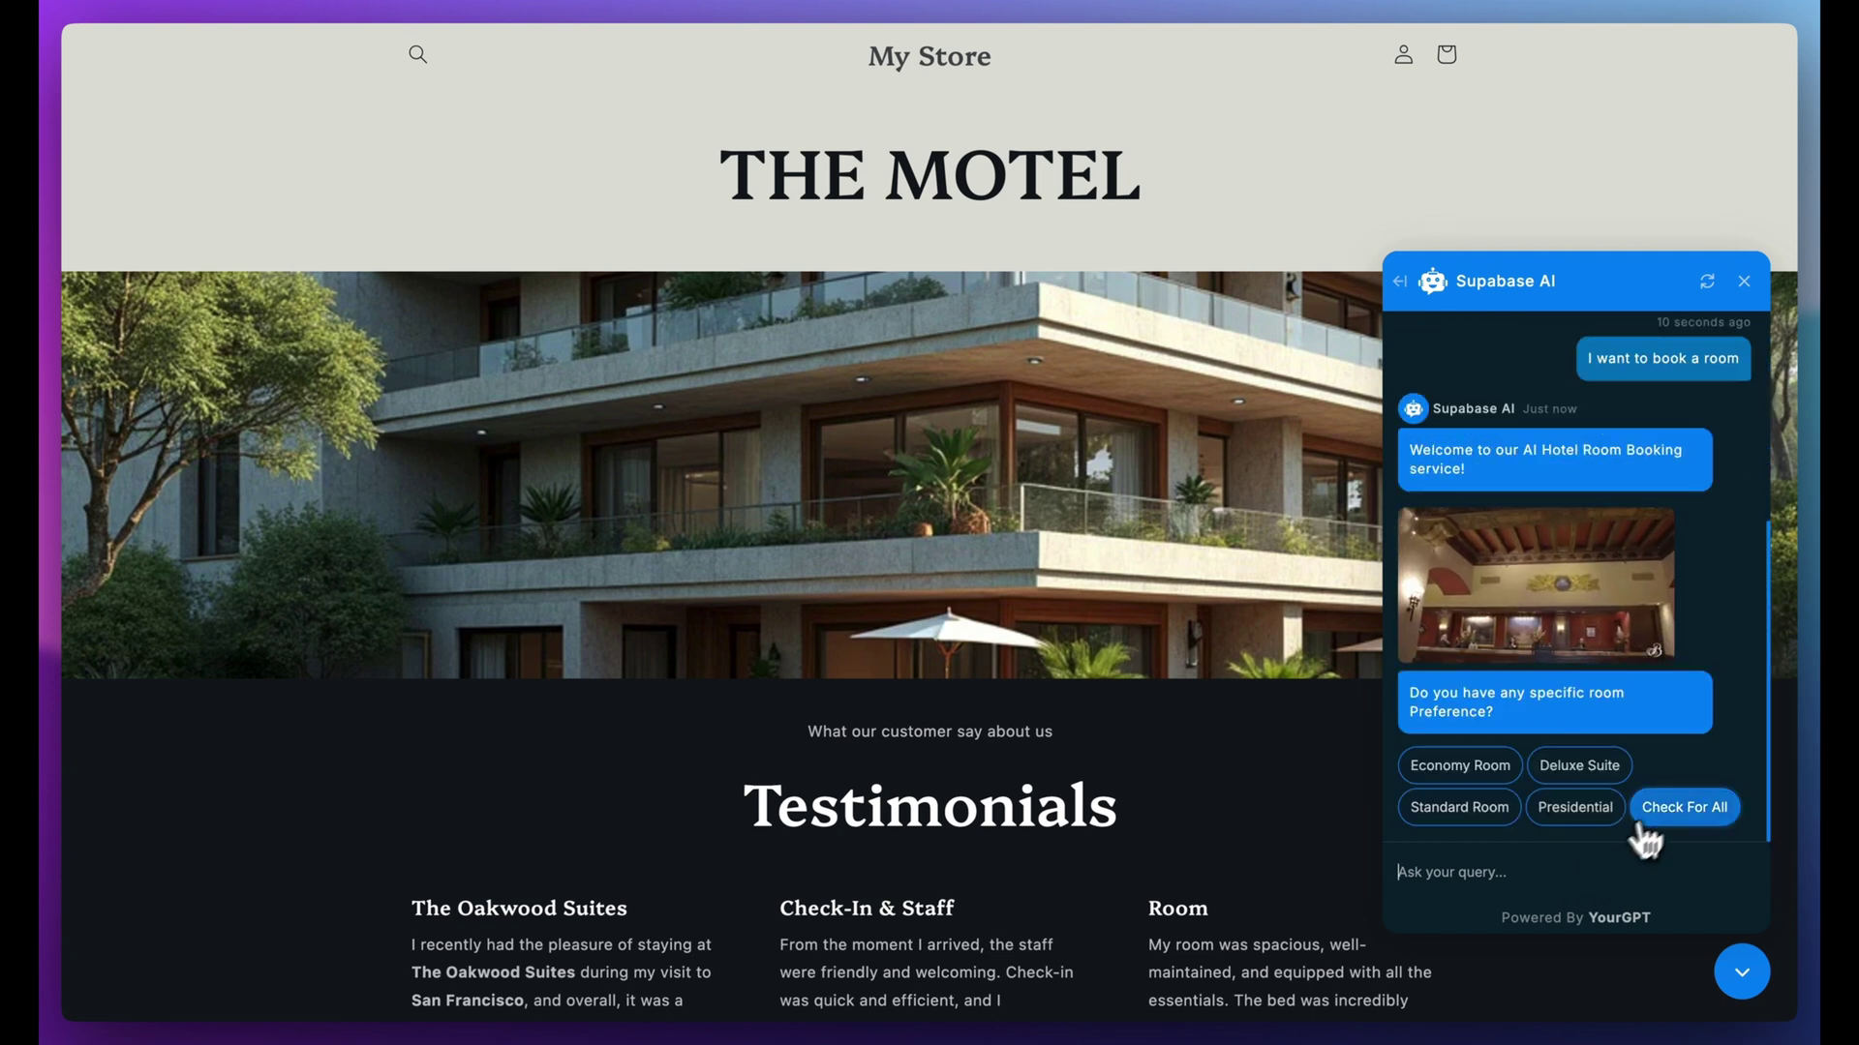
Request Check For All and browse the room carousel to its last card.
click(1678, 814)
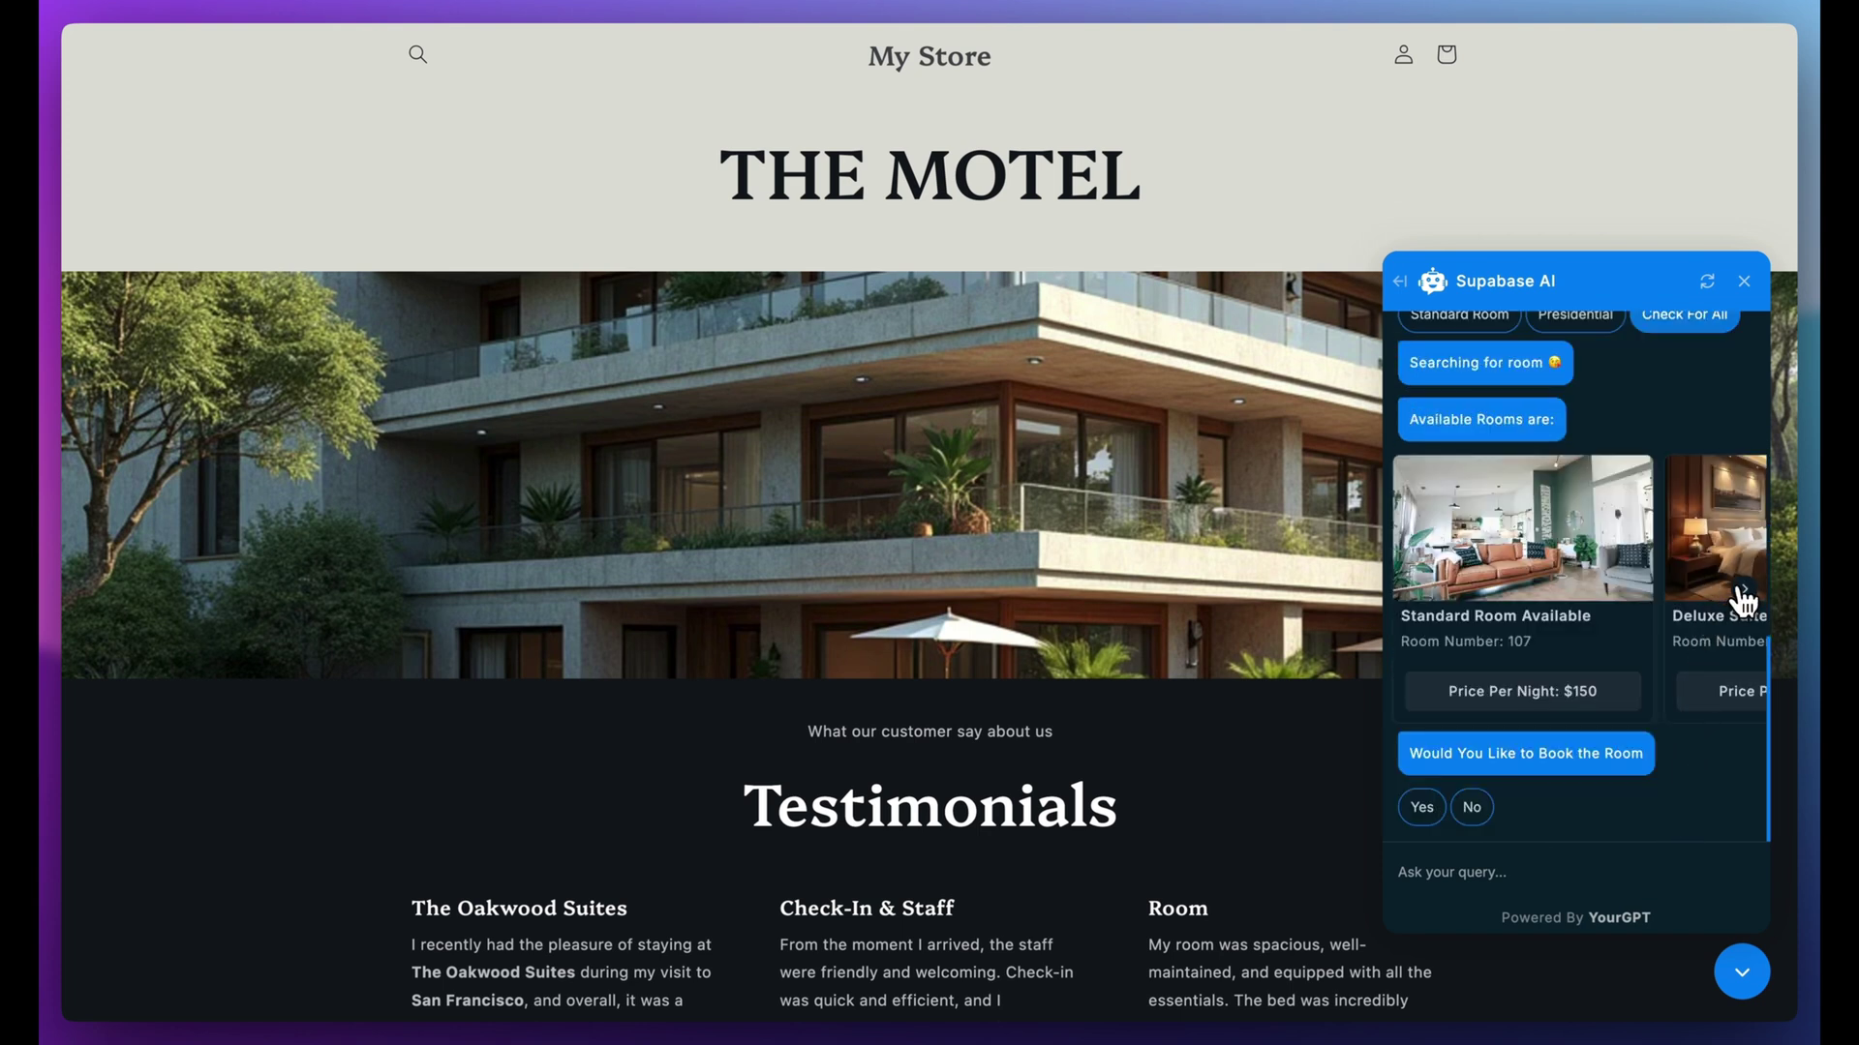
click(1742, 589)
click(1744, 592)
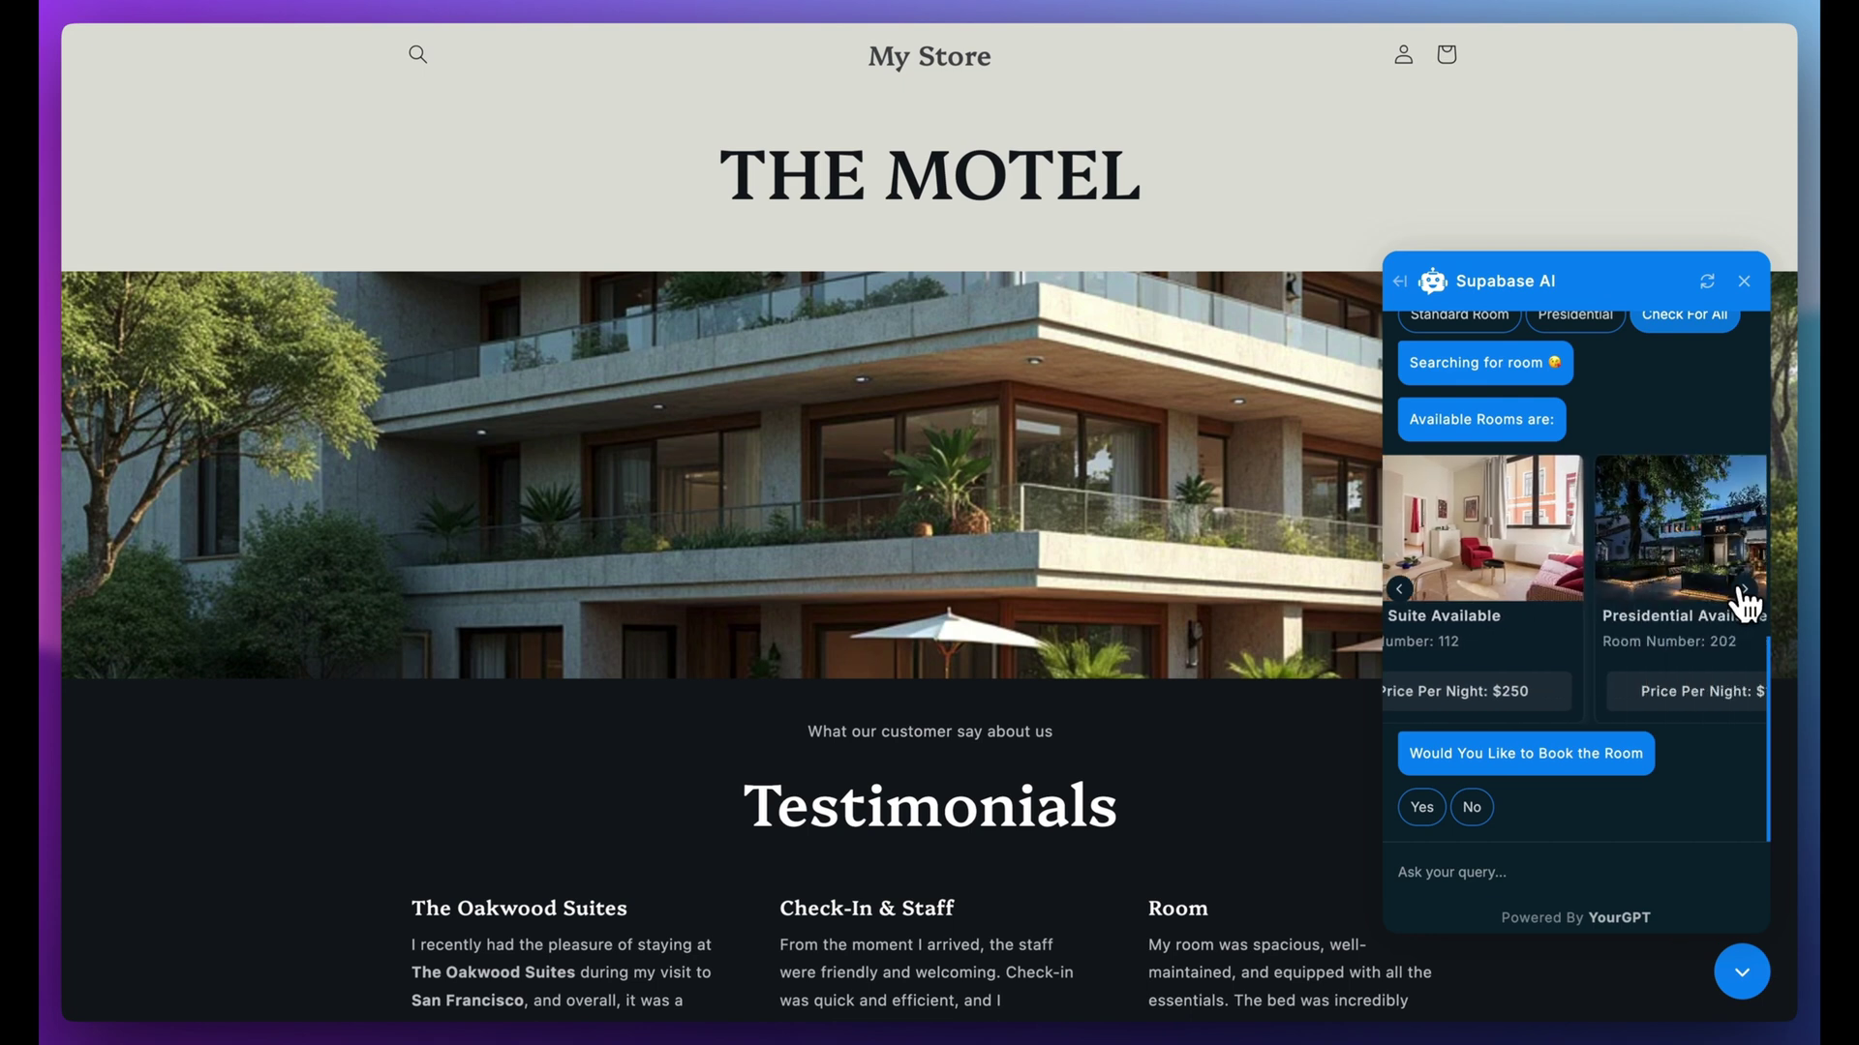
click(1743, 592)
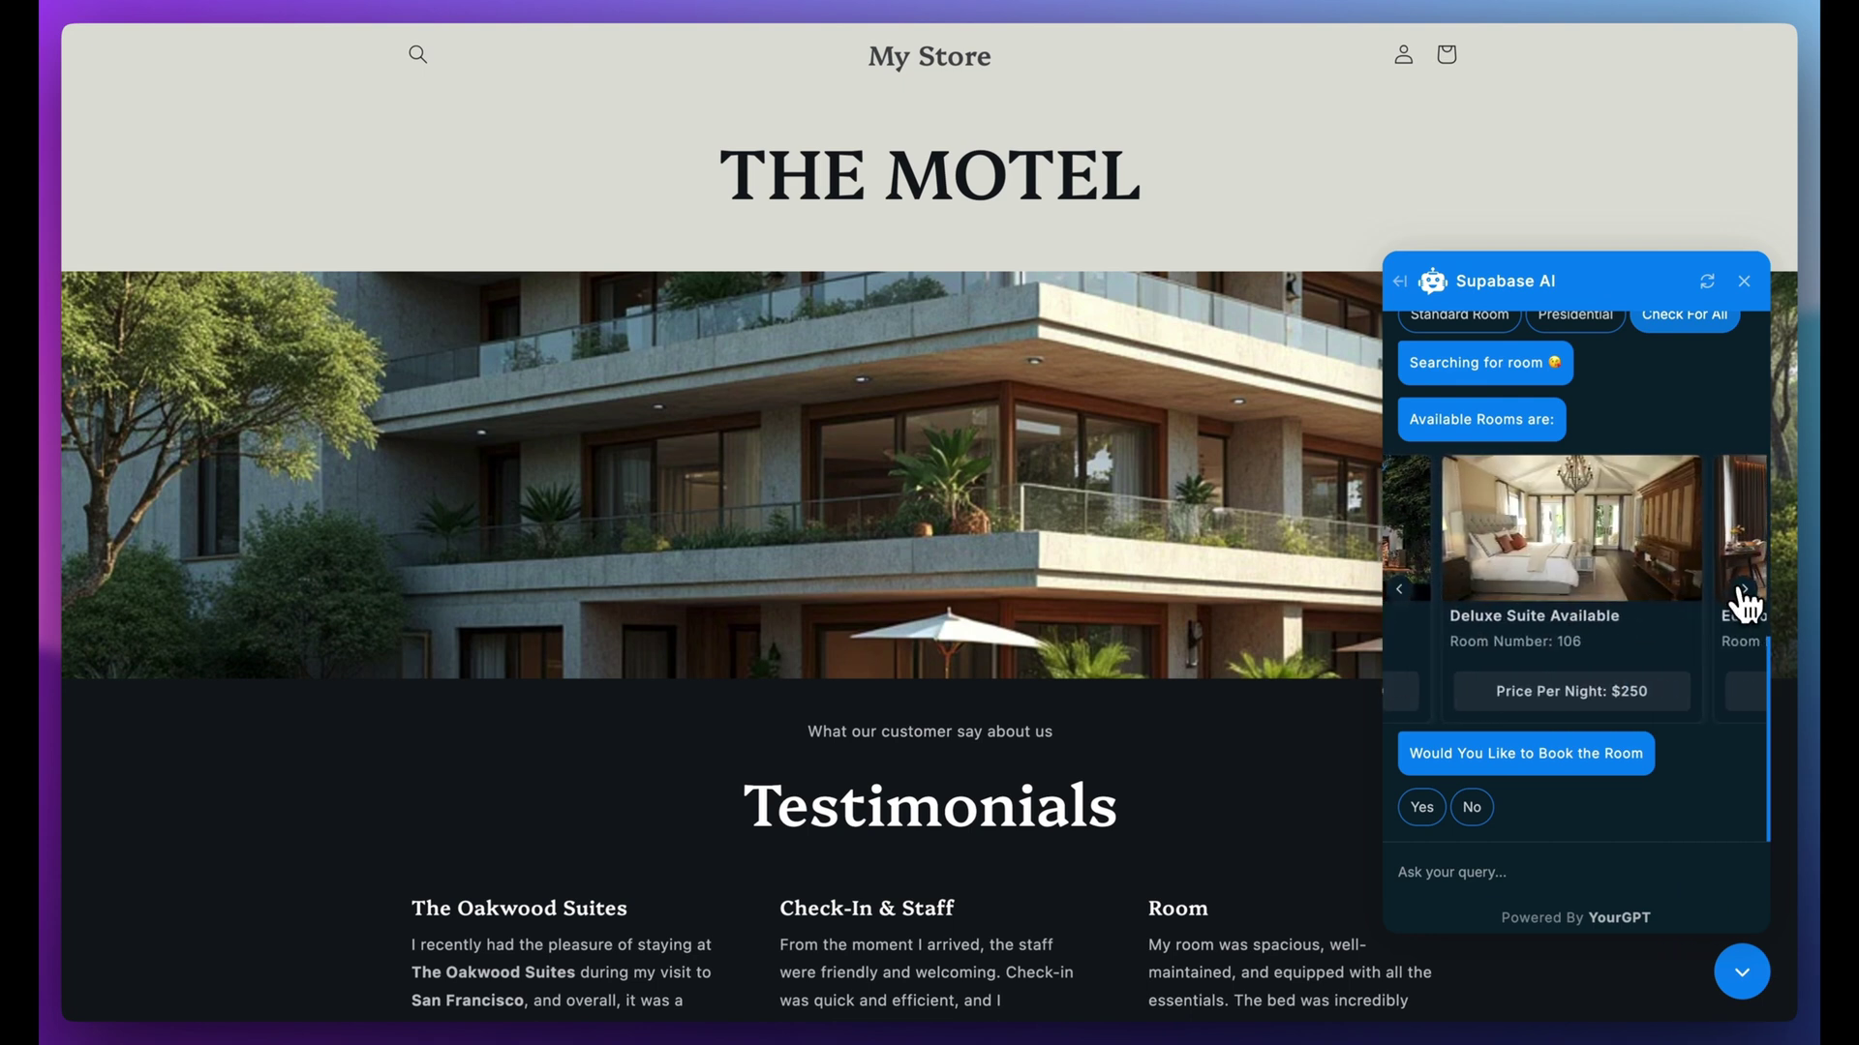
click(1745, 596)
click(1744, 595)
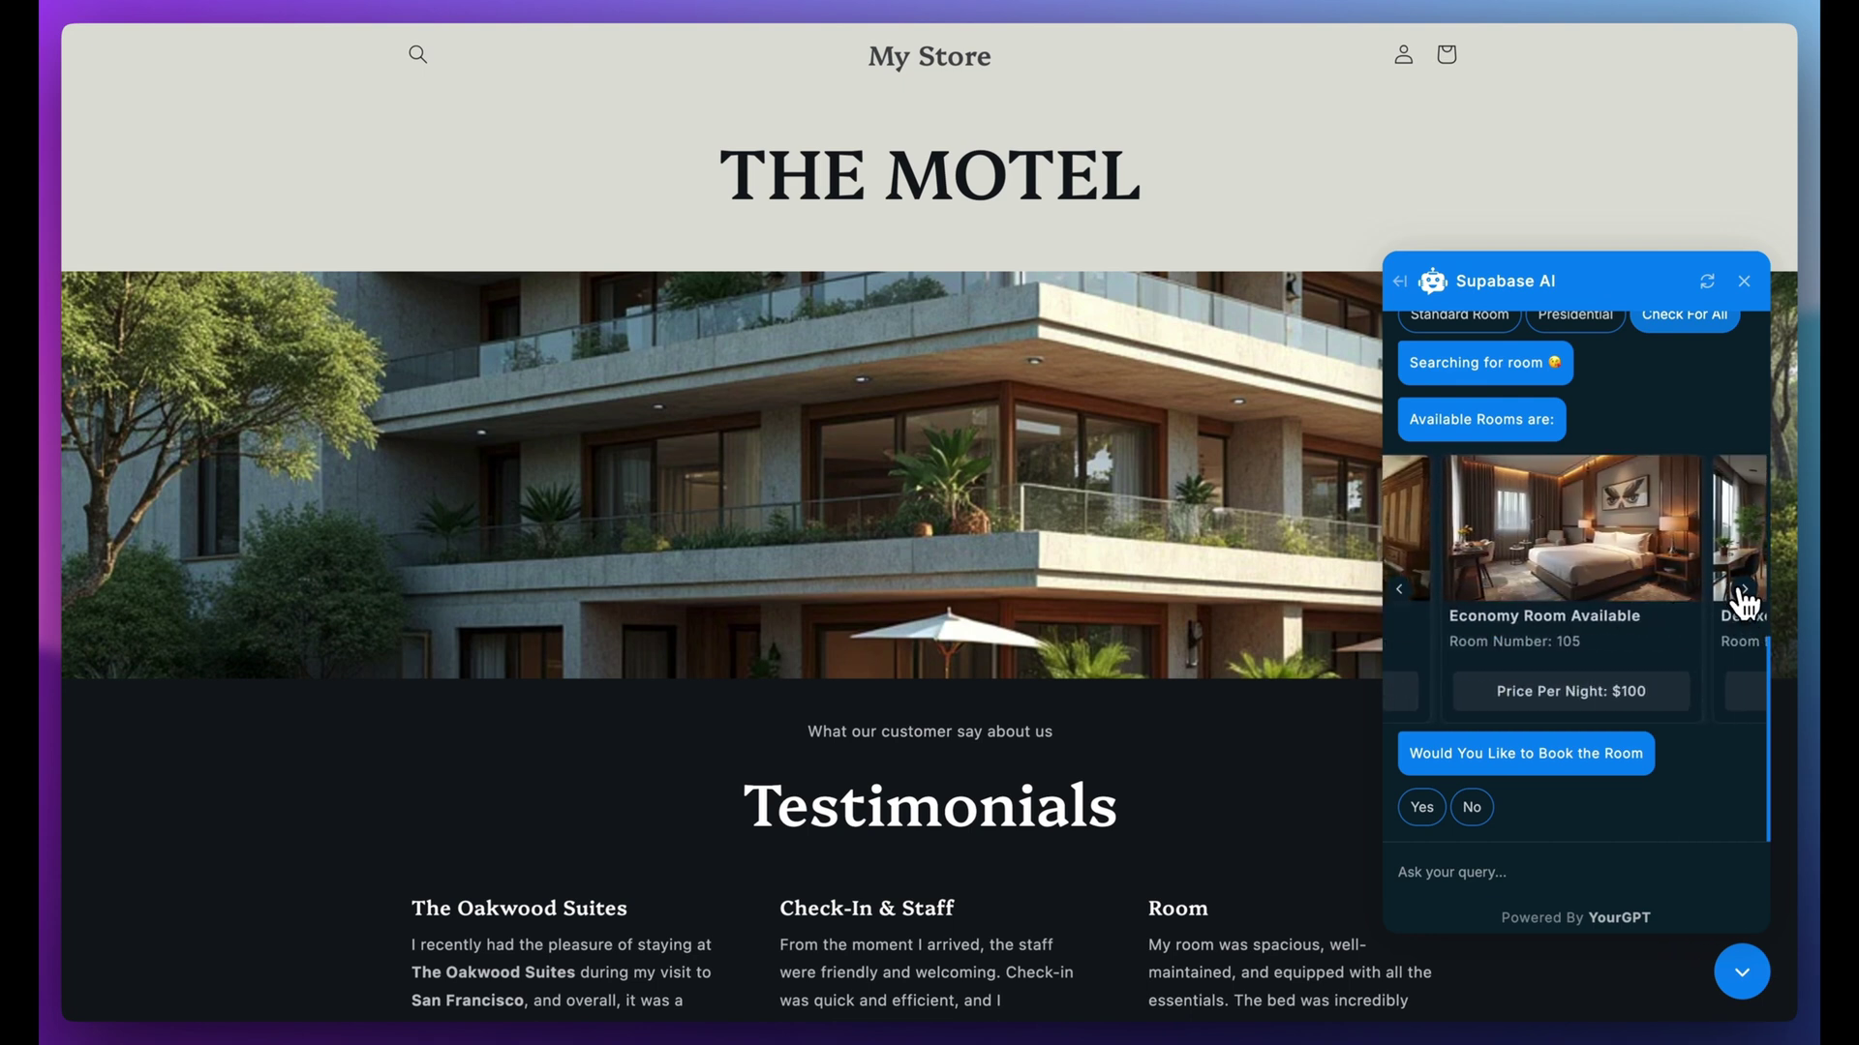
click(1740, 591)
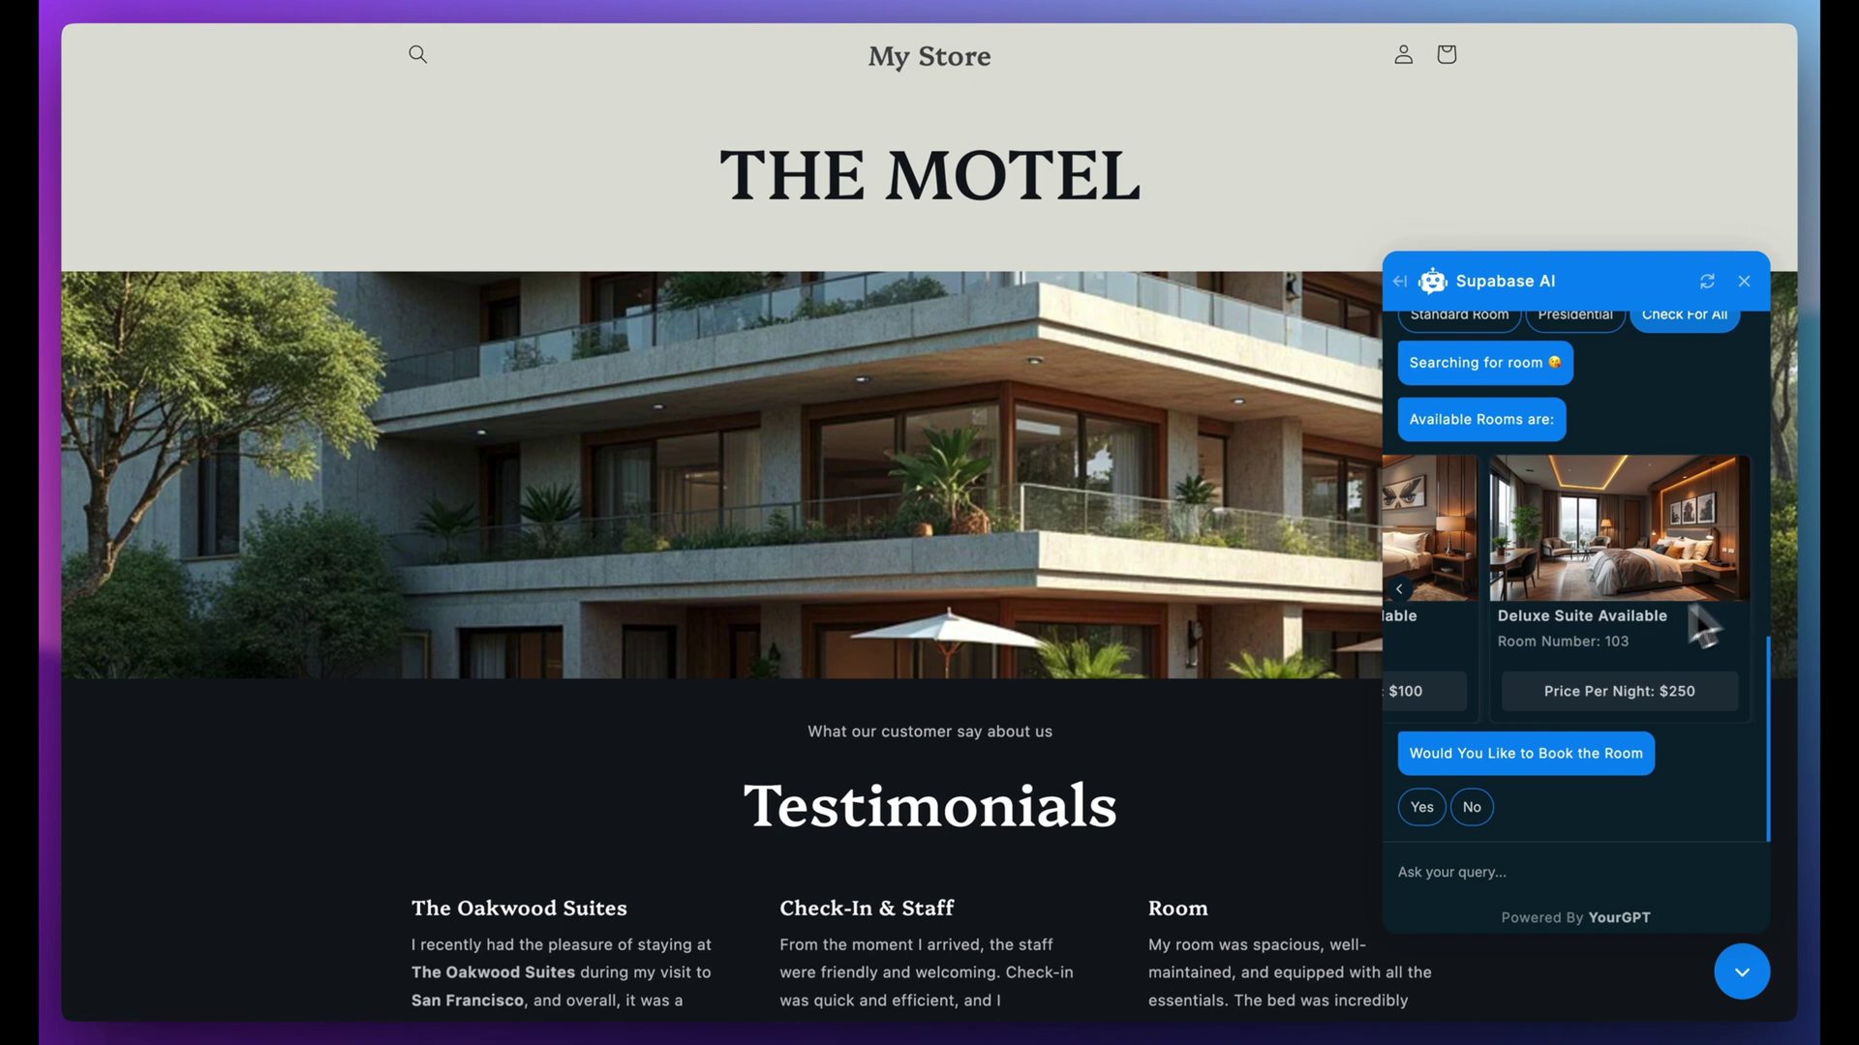
Answer Yes to booking, choose Presidential, and scroll back to the Presidential room card.
click(1423, 813)
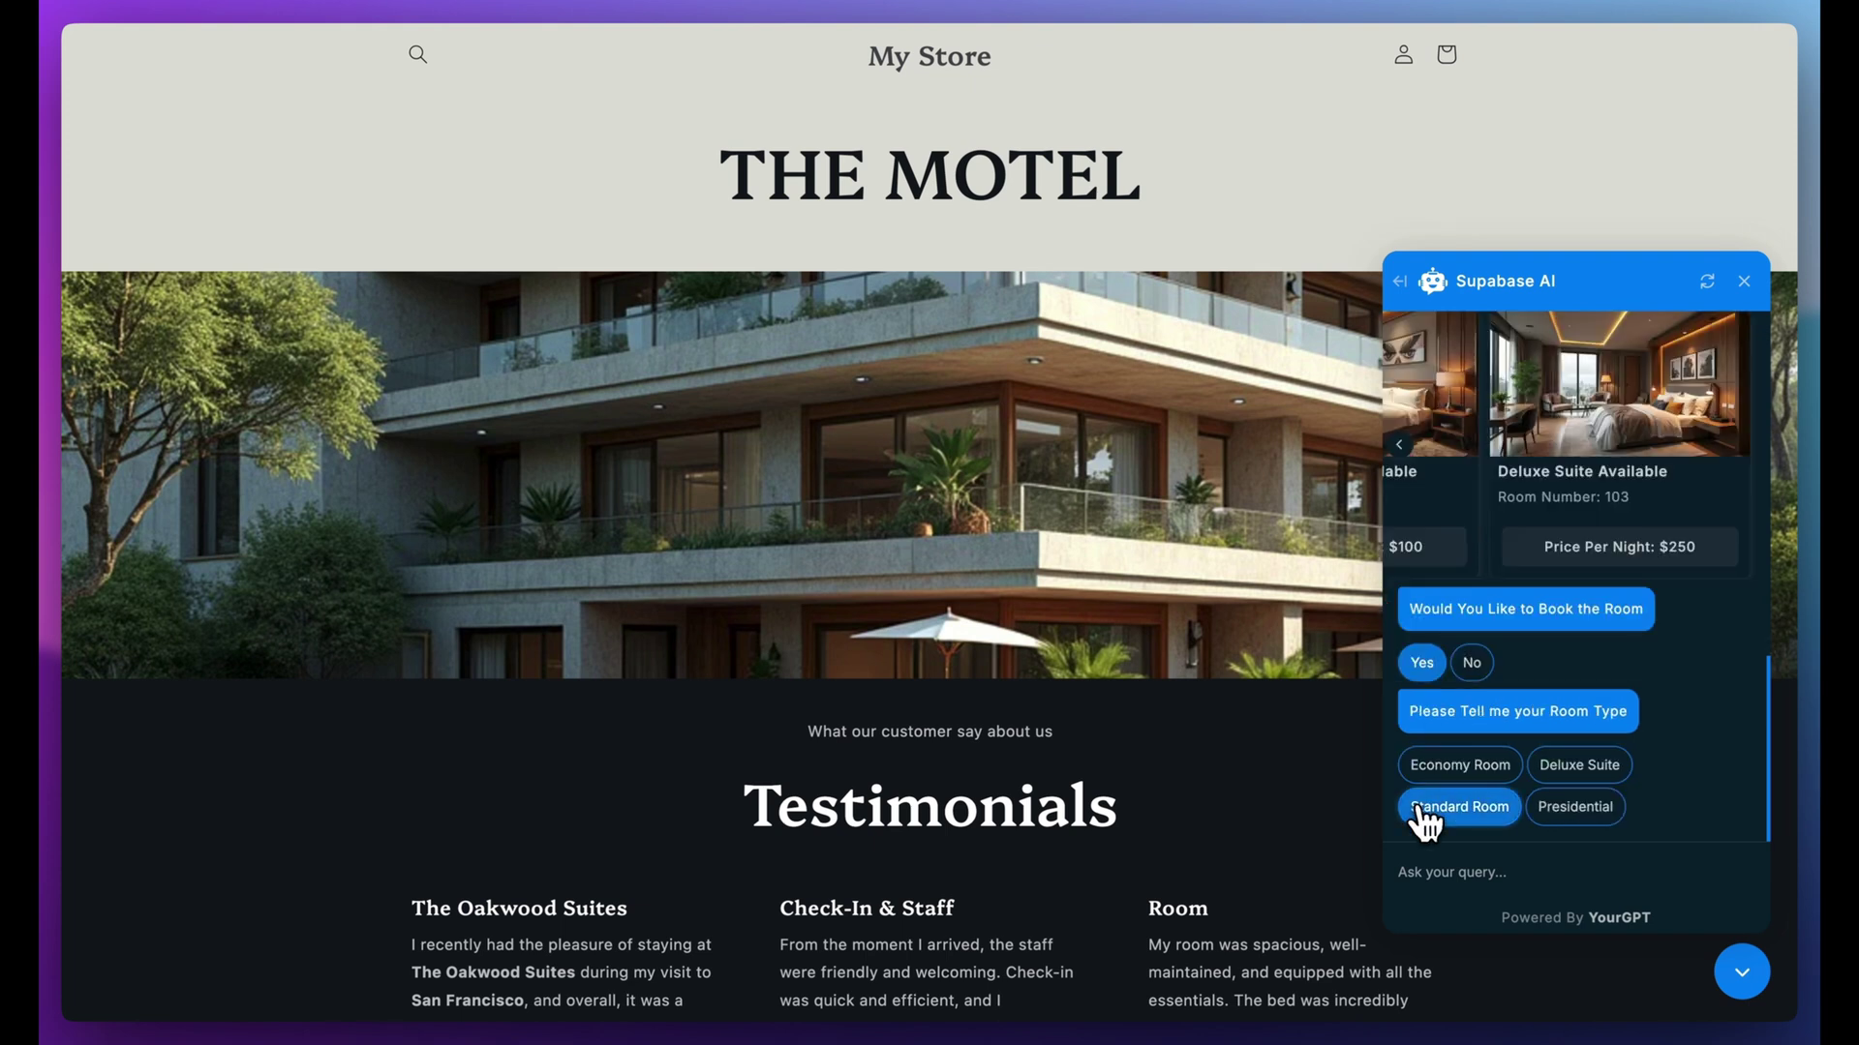
click(1574, 814)
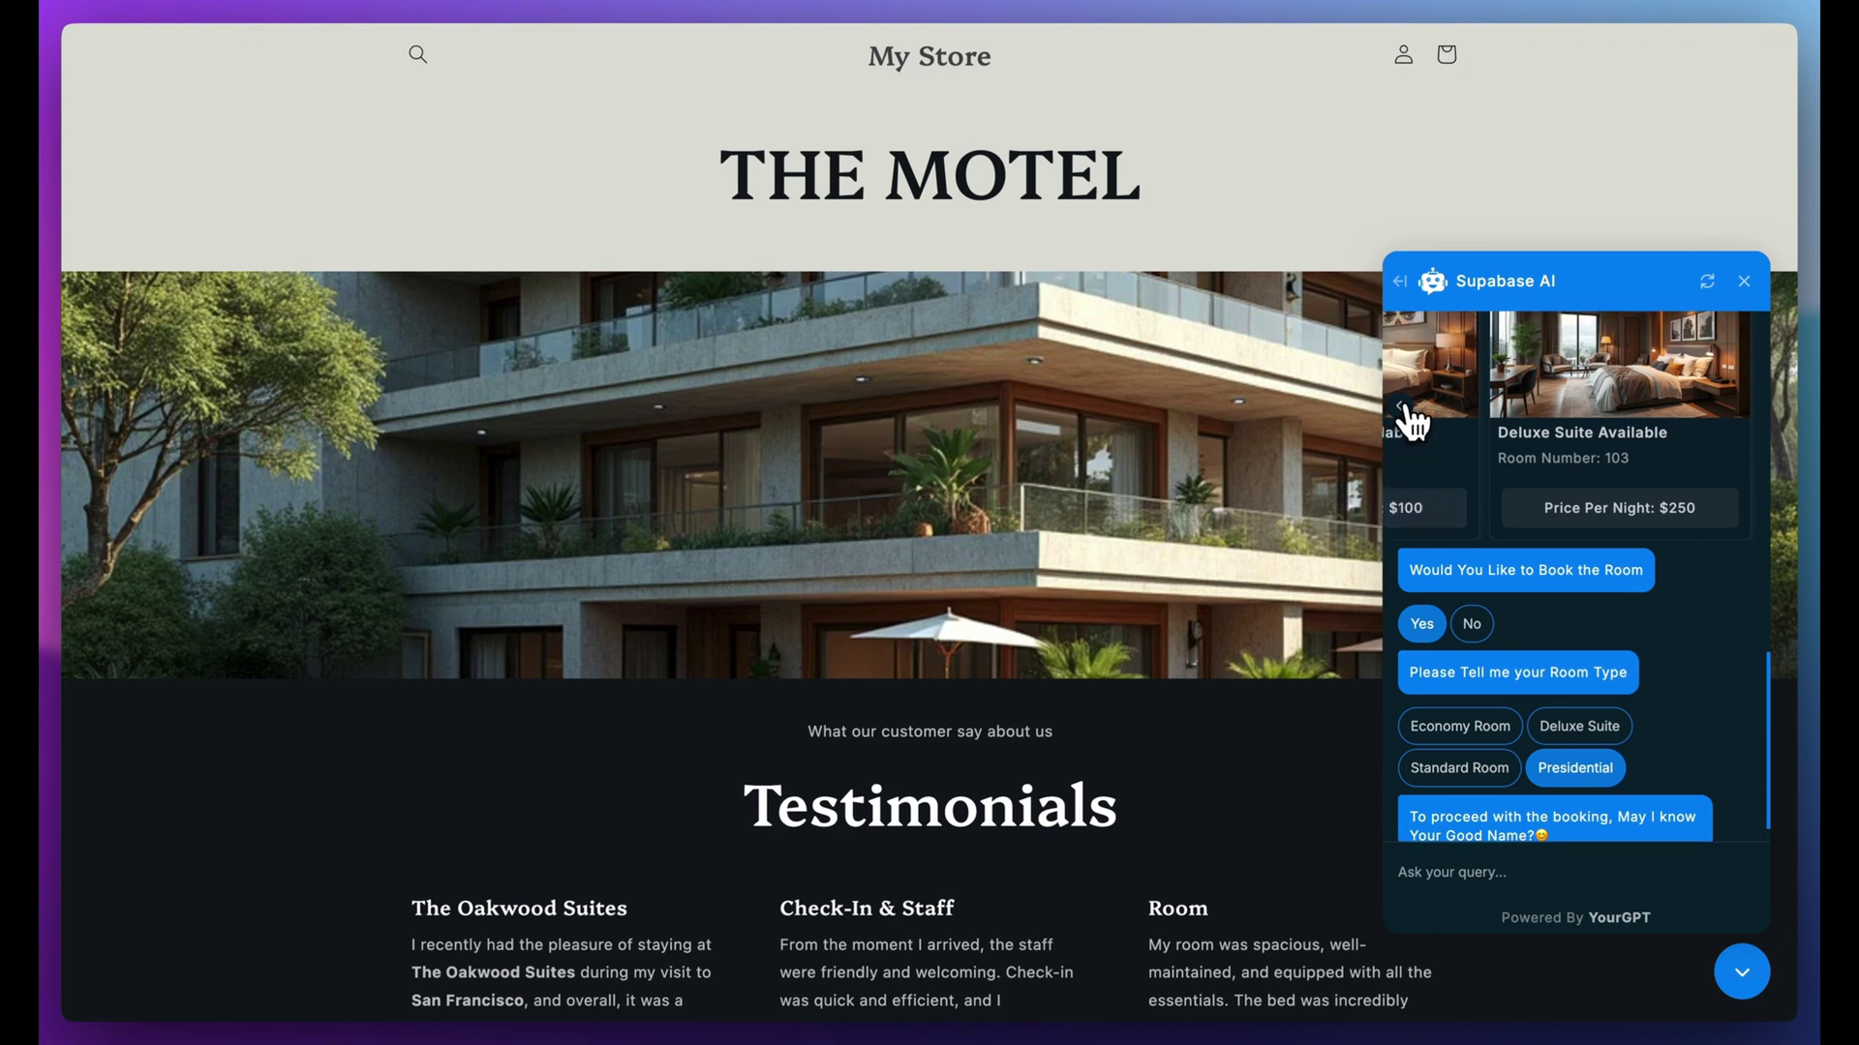
click(1403, 409)
click(1403, 410)
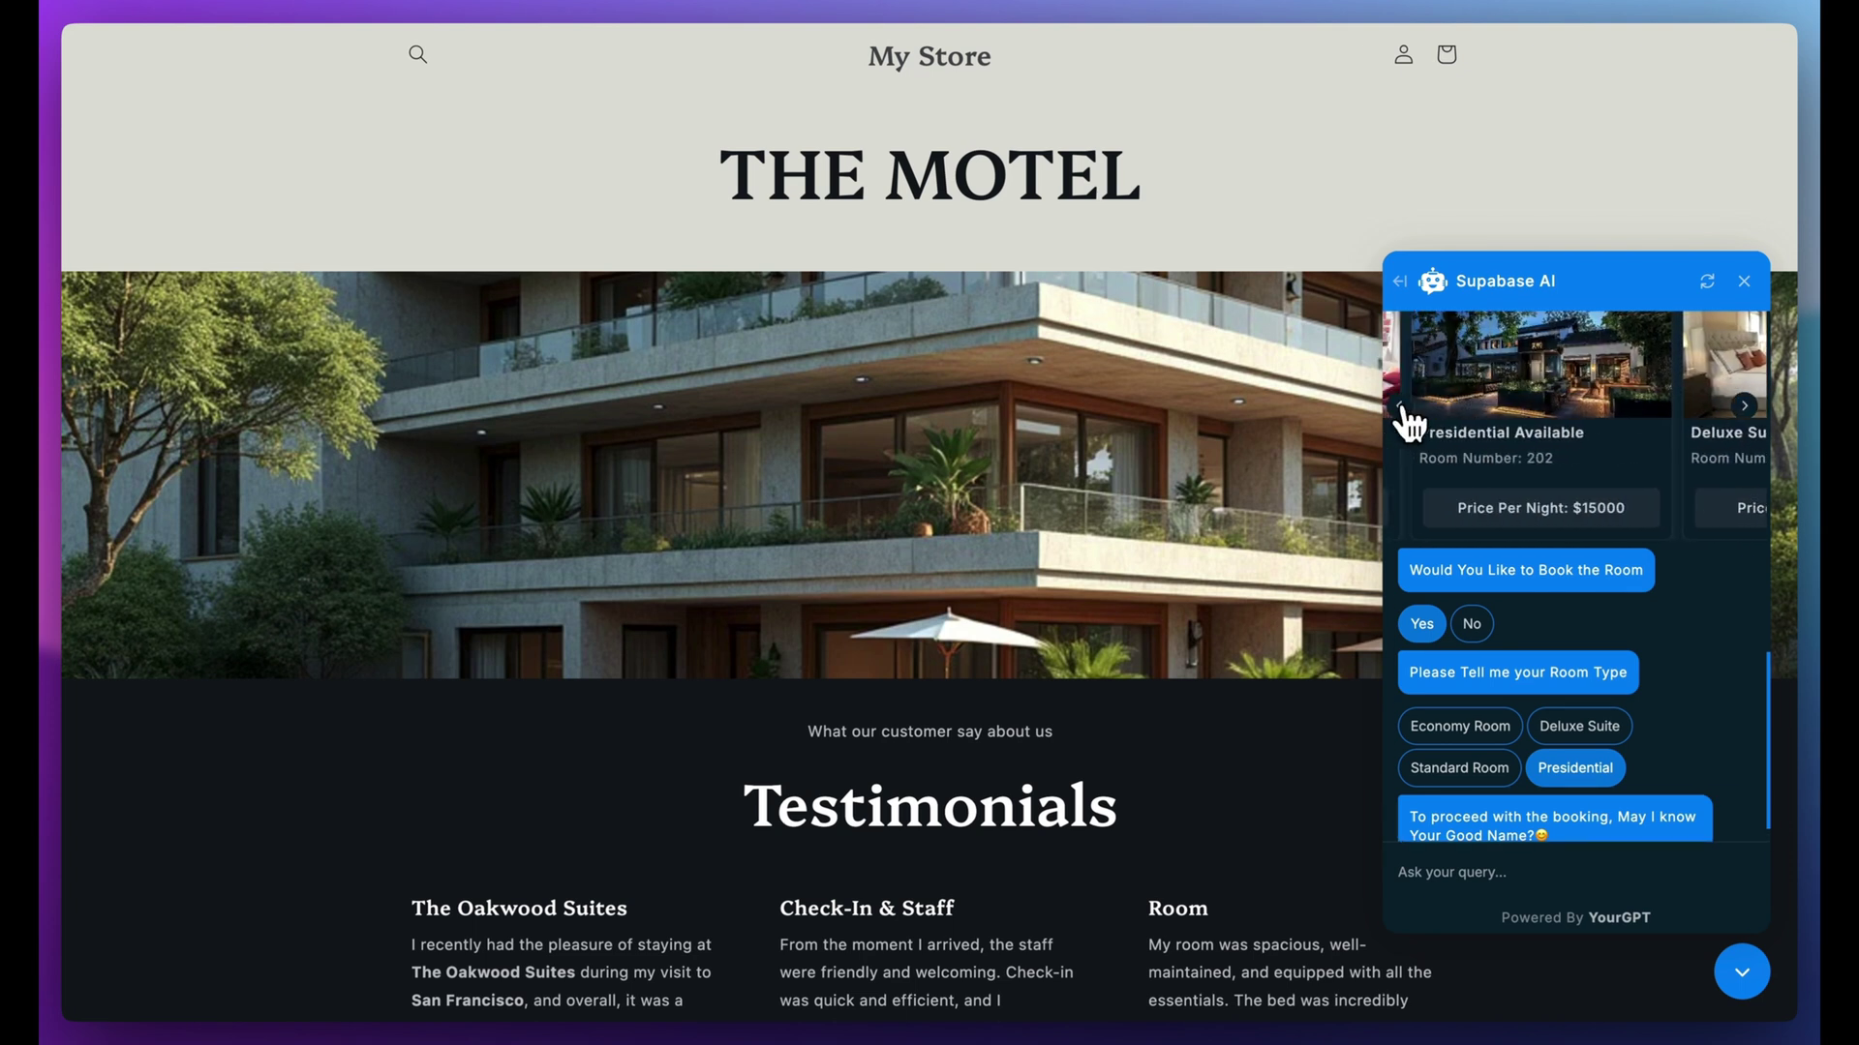
scroll(1552, 536, down, 1)
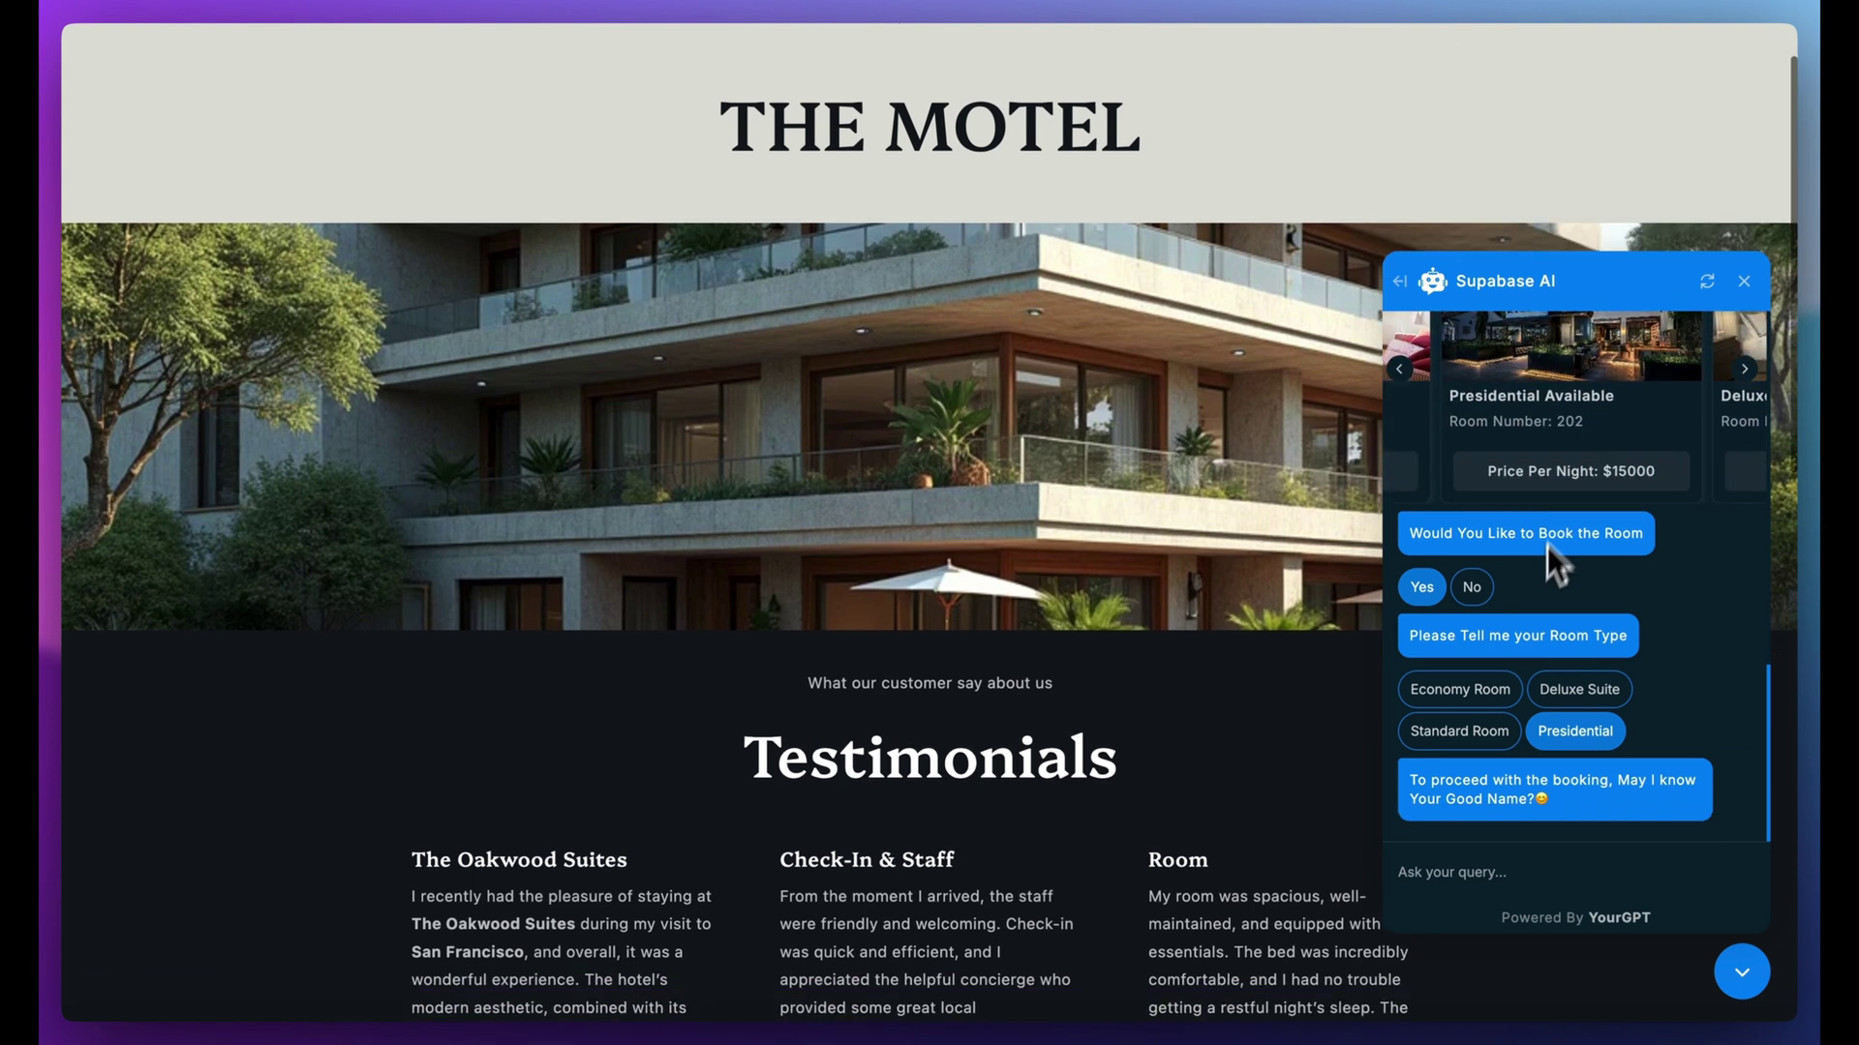
Answer the bot with guest name Rohit, check-in 2024-12-17 and check-out 2024-12-20.
click(1464, 871)
text(R)
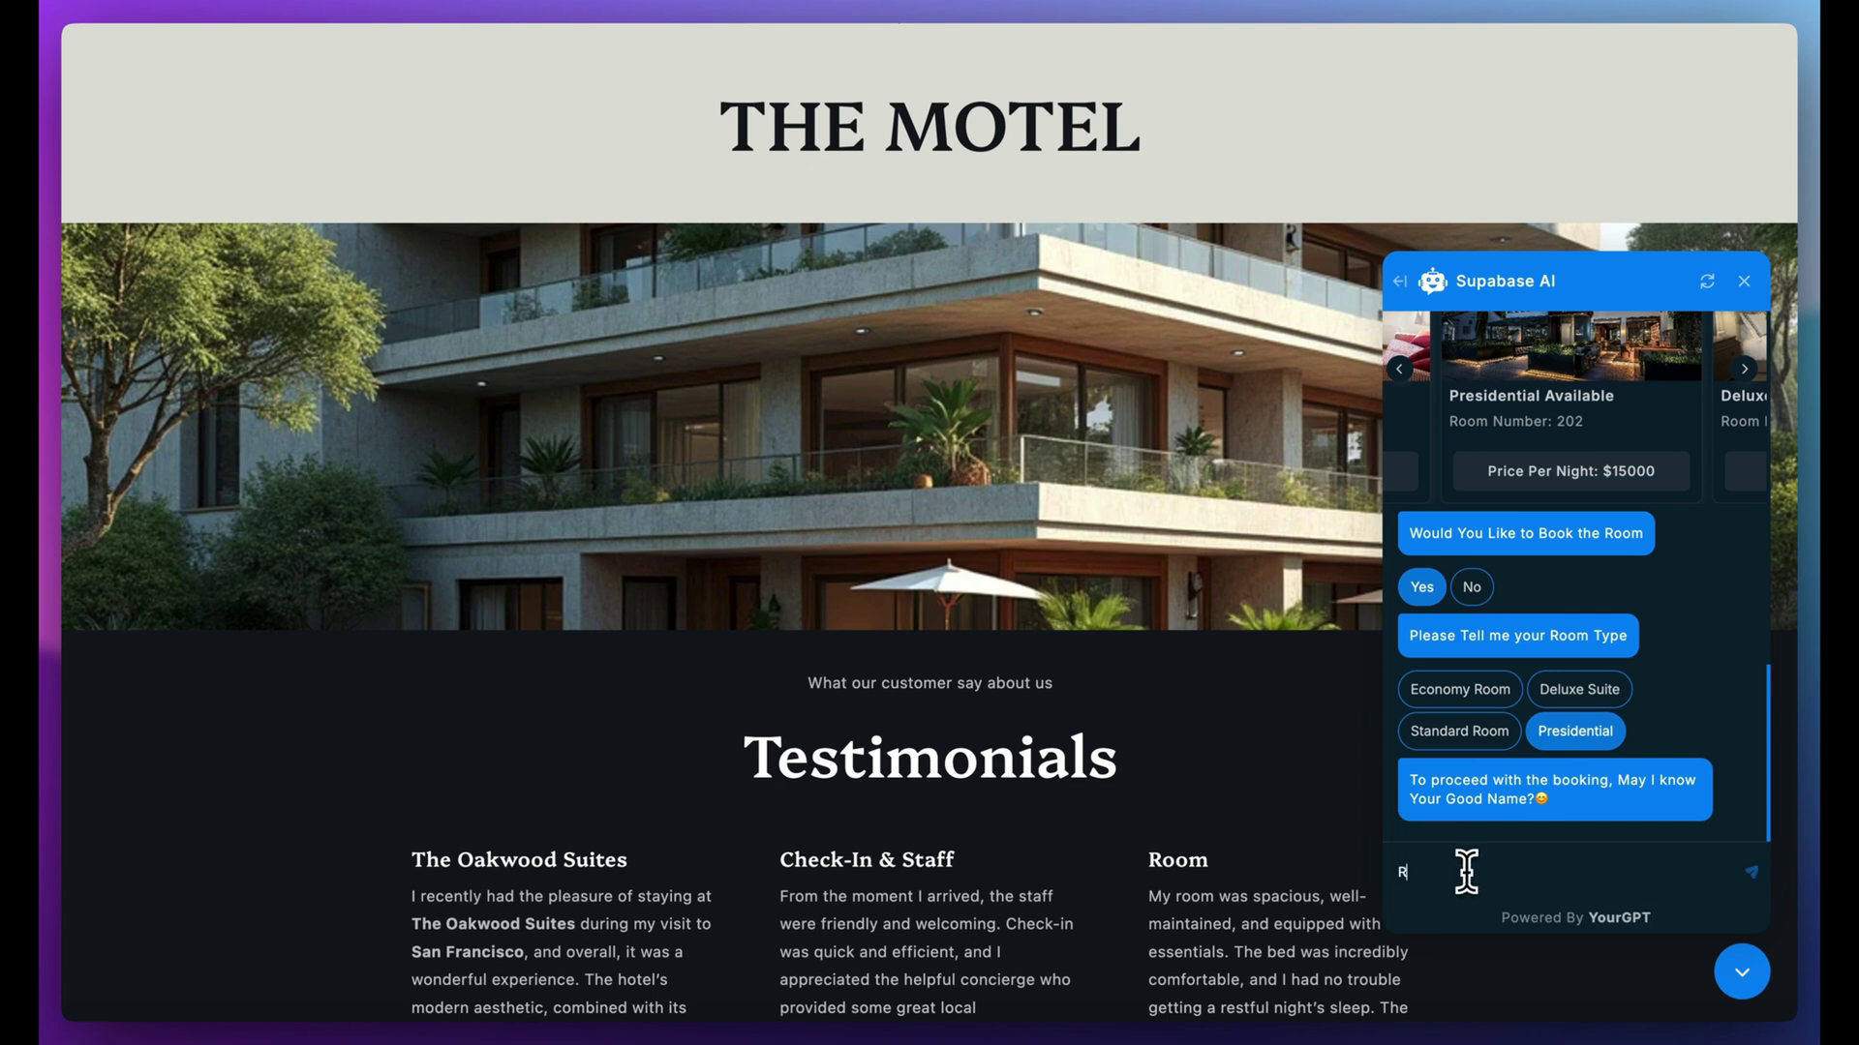
text(ohit)
key(Return)
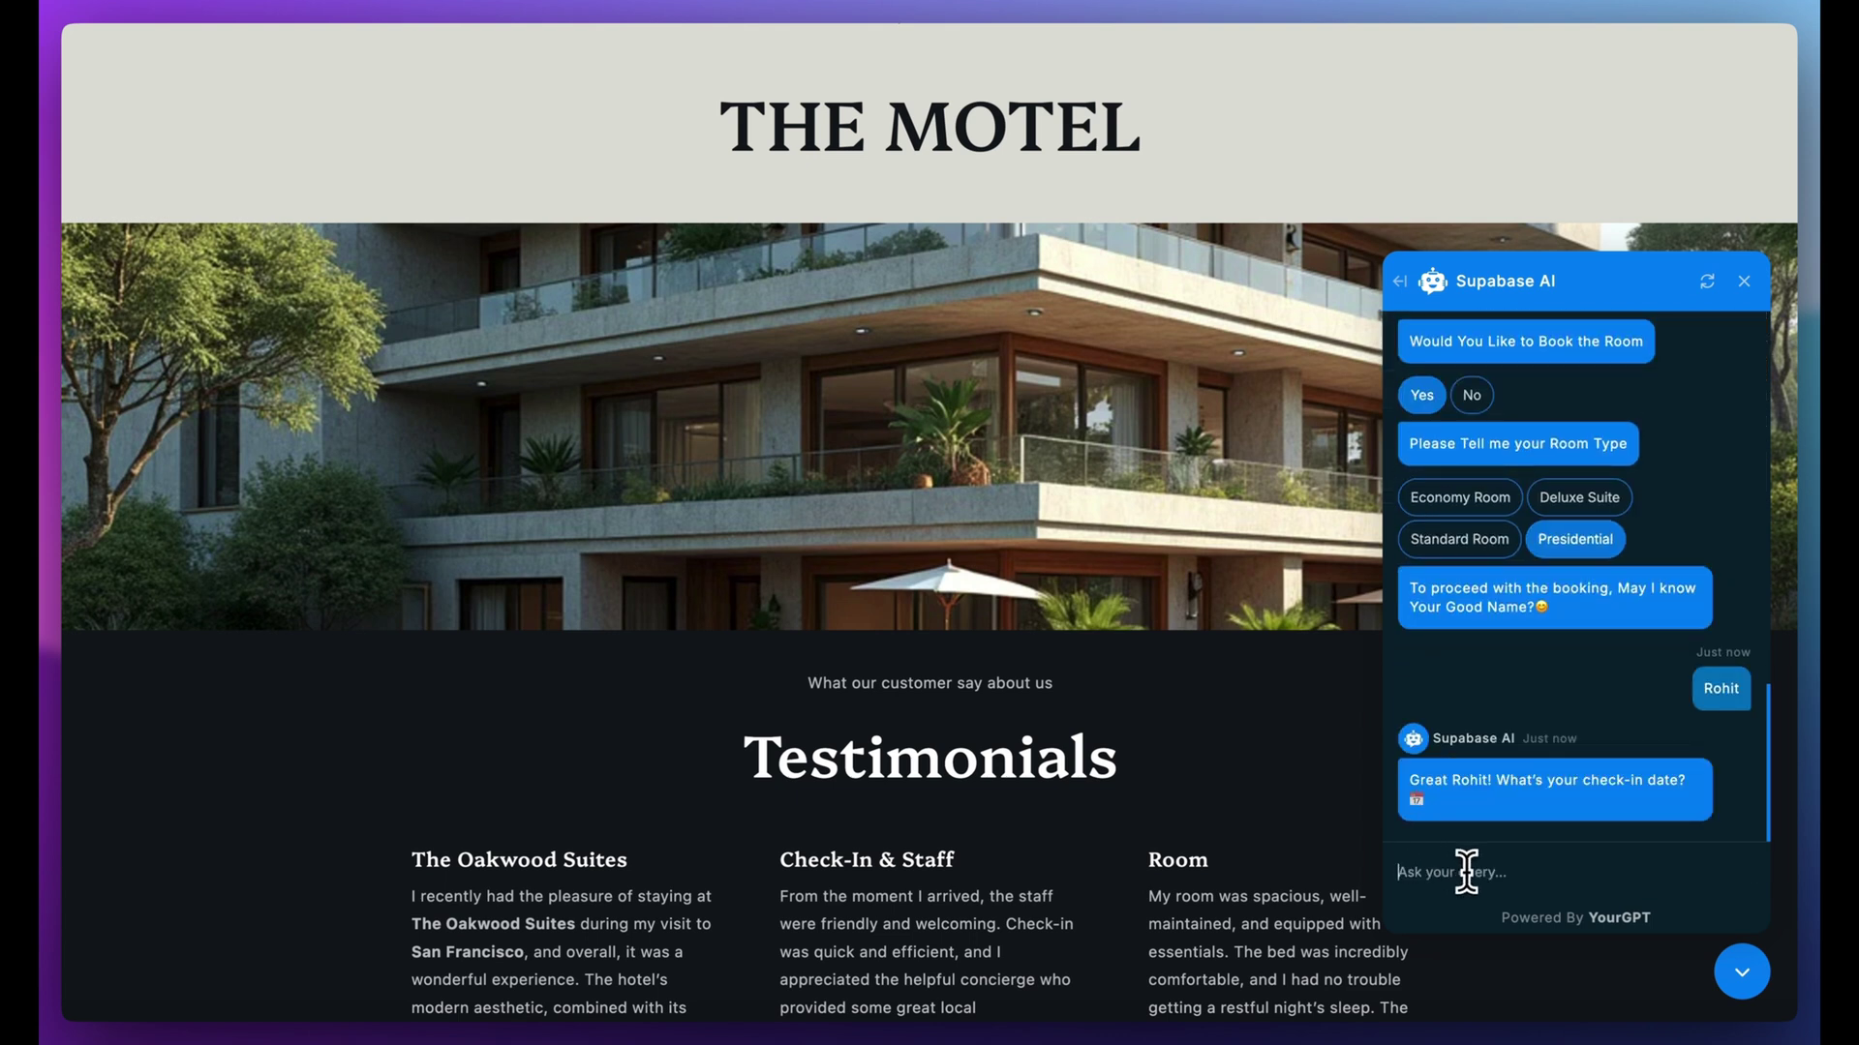
text(Dec)
text(ember)
text( 17 2024)
key(Return)
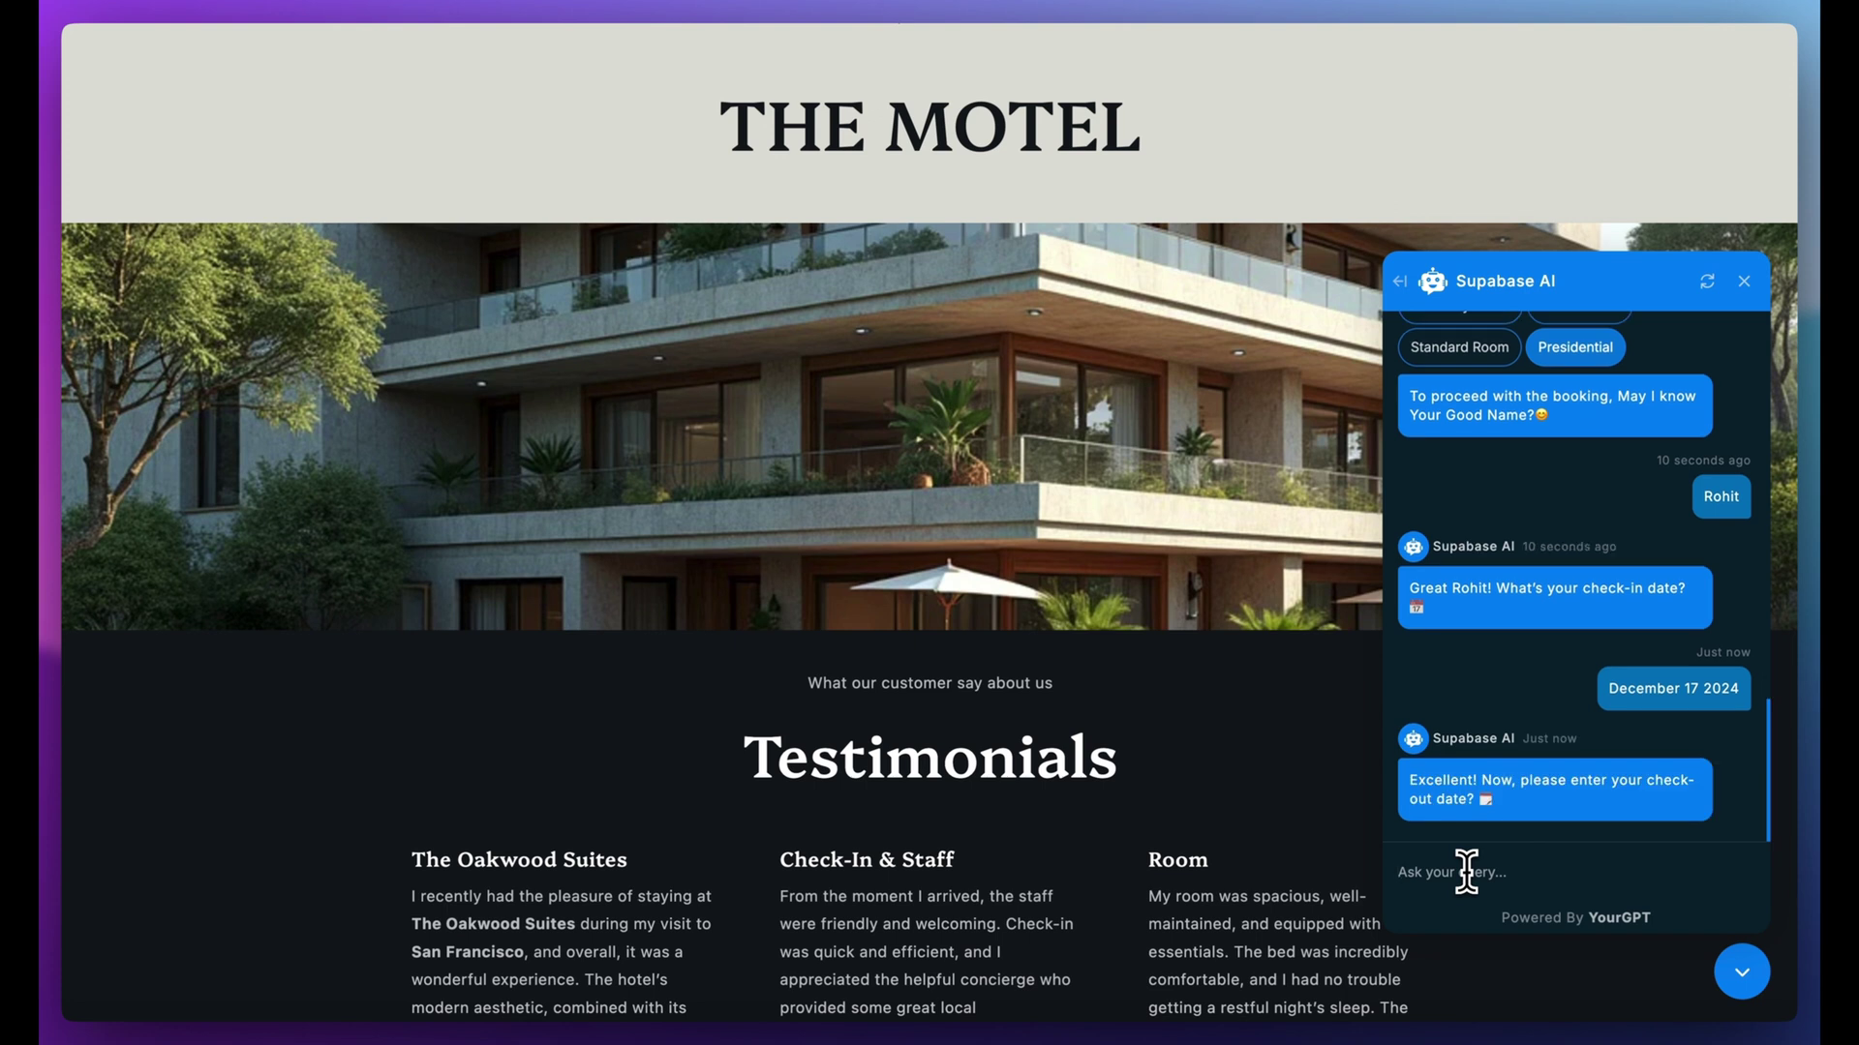
text(Dec)
text(ember)
text( 20 2024)
key(Return)
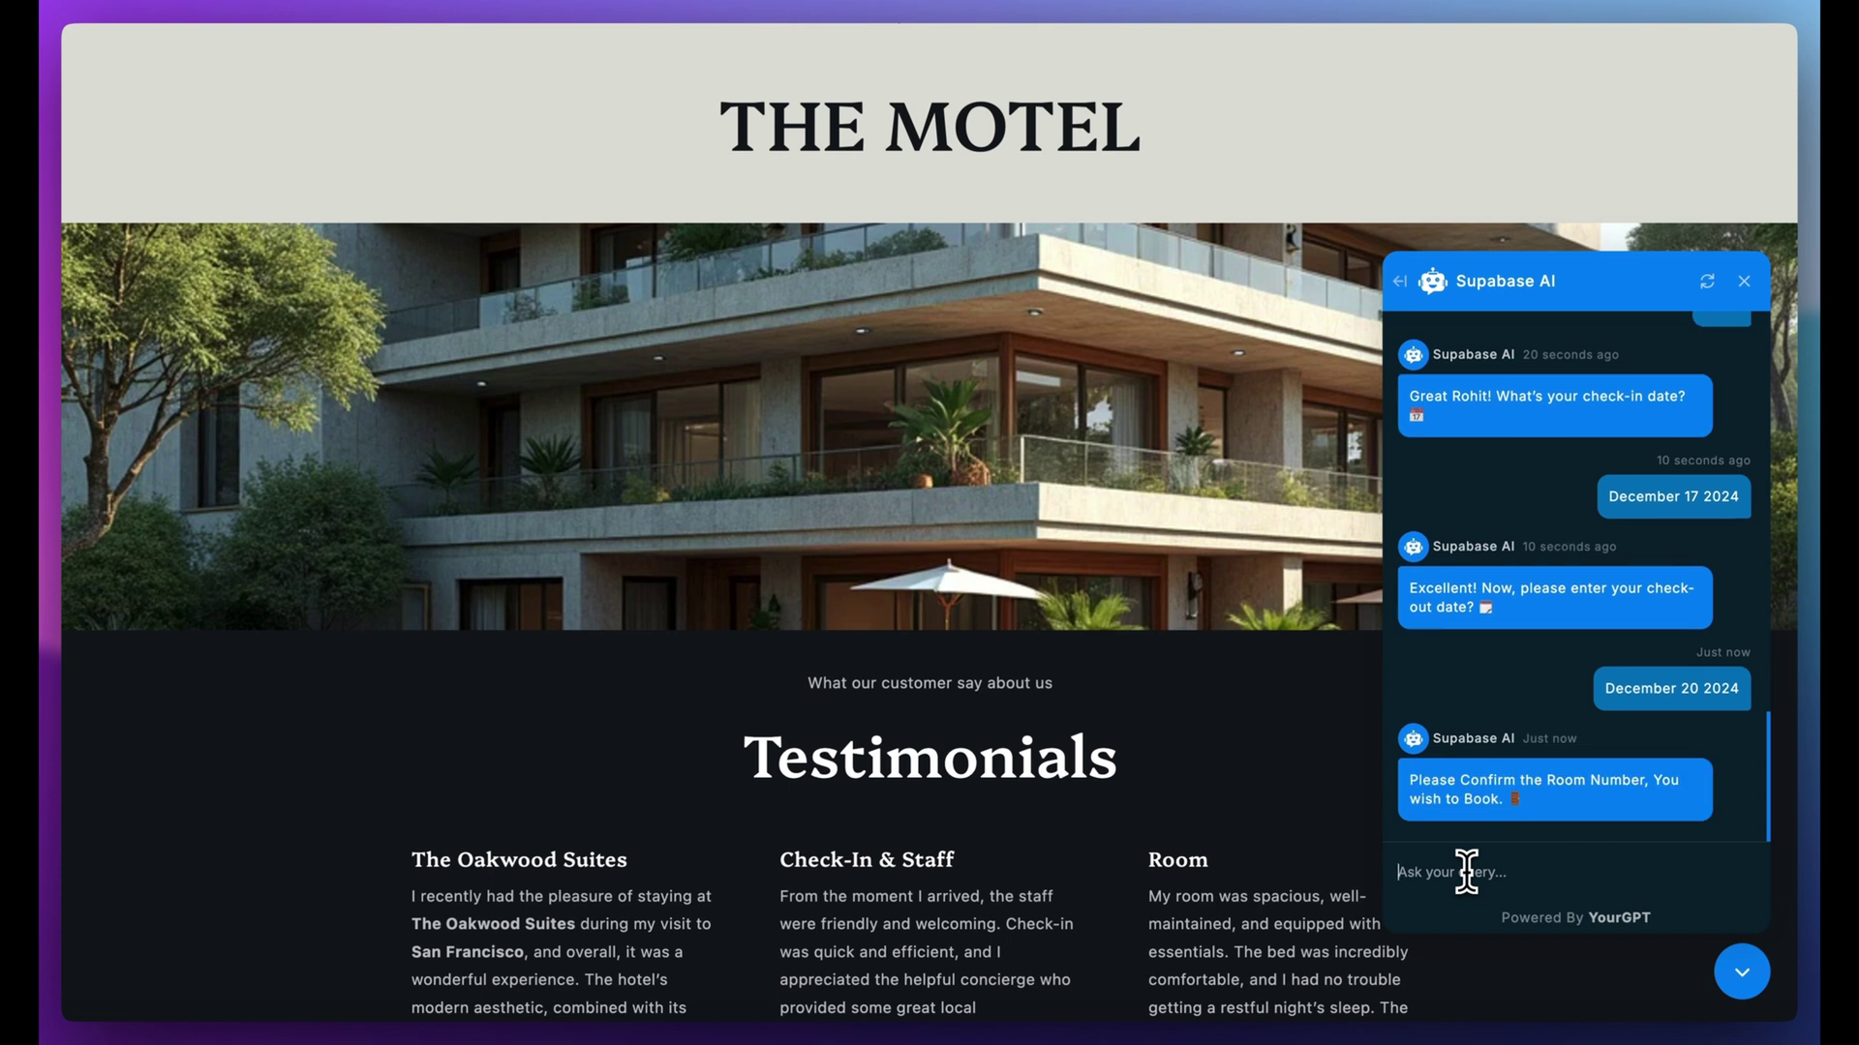
scroll(1566, 603, up, 2)
scroll(1565, 603, up, 2)
scroll(1567, 602, up, 2)
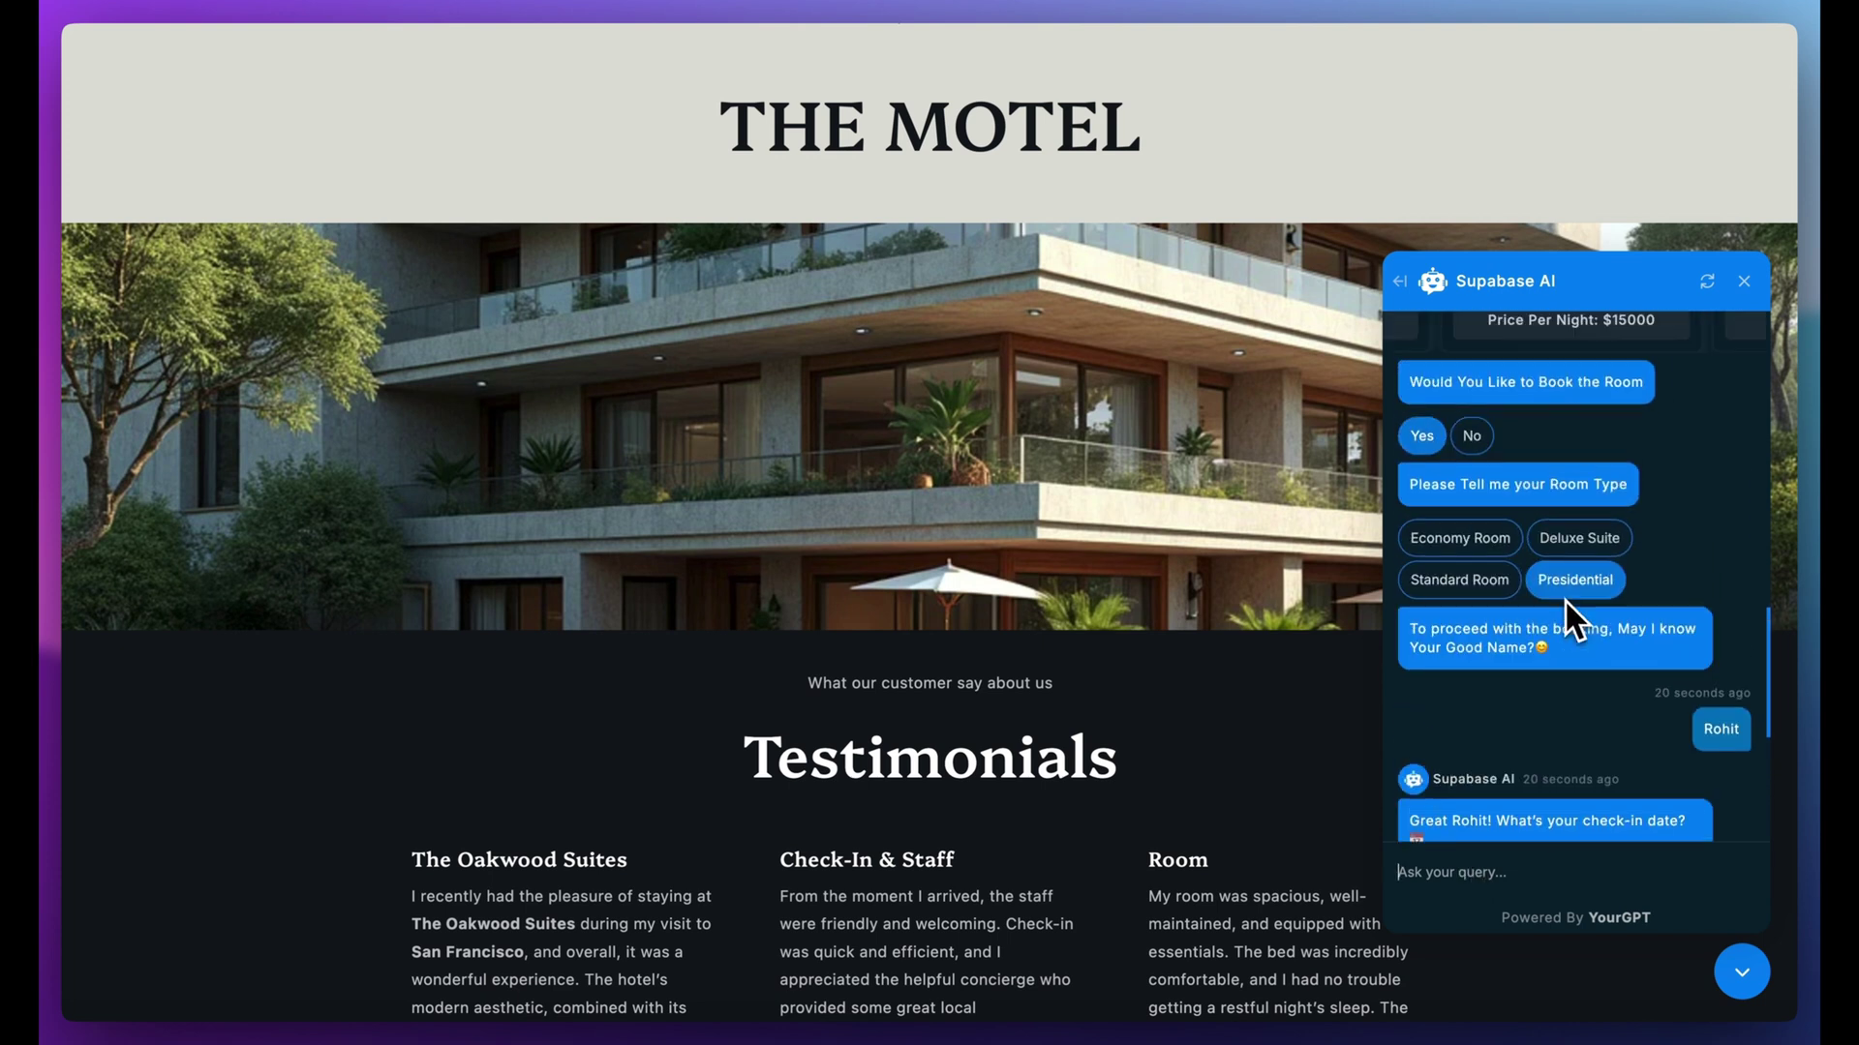
scroll(1566, 602, up, 1)
scroll(1566, 546, up, 2)
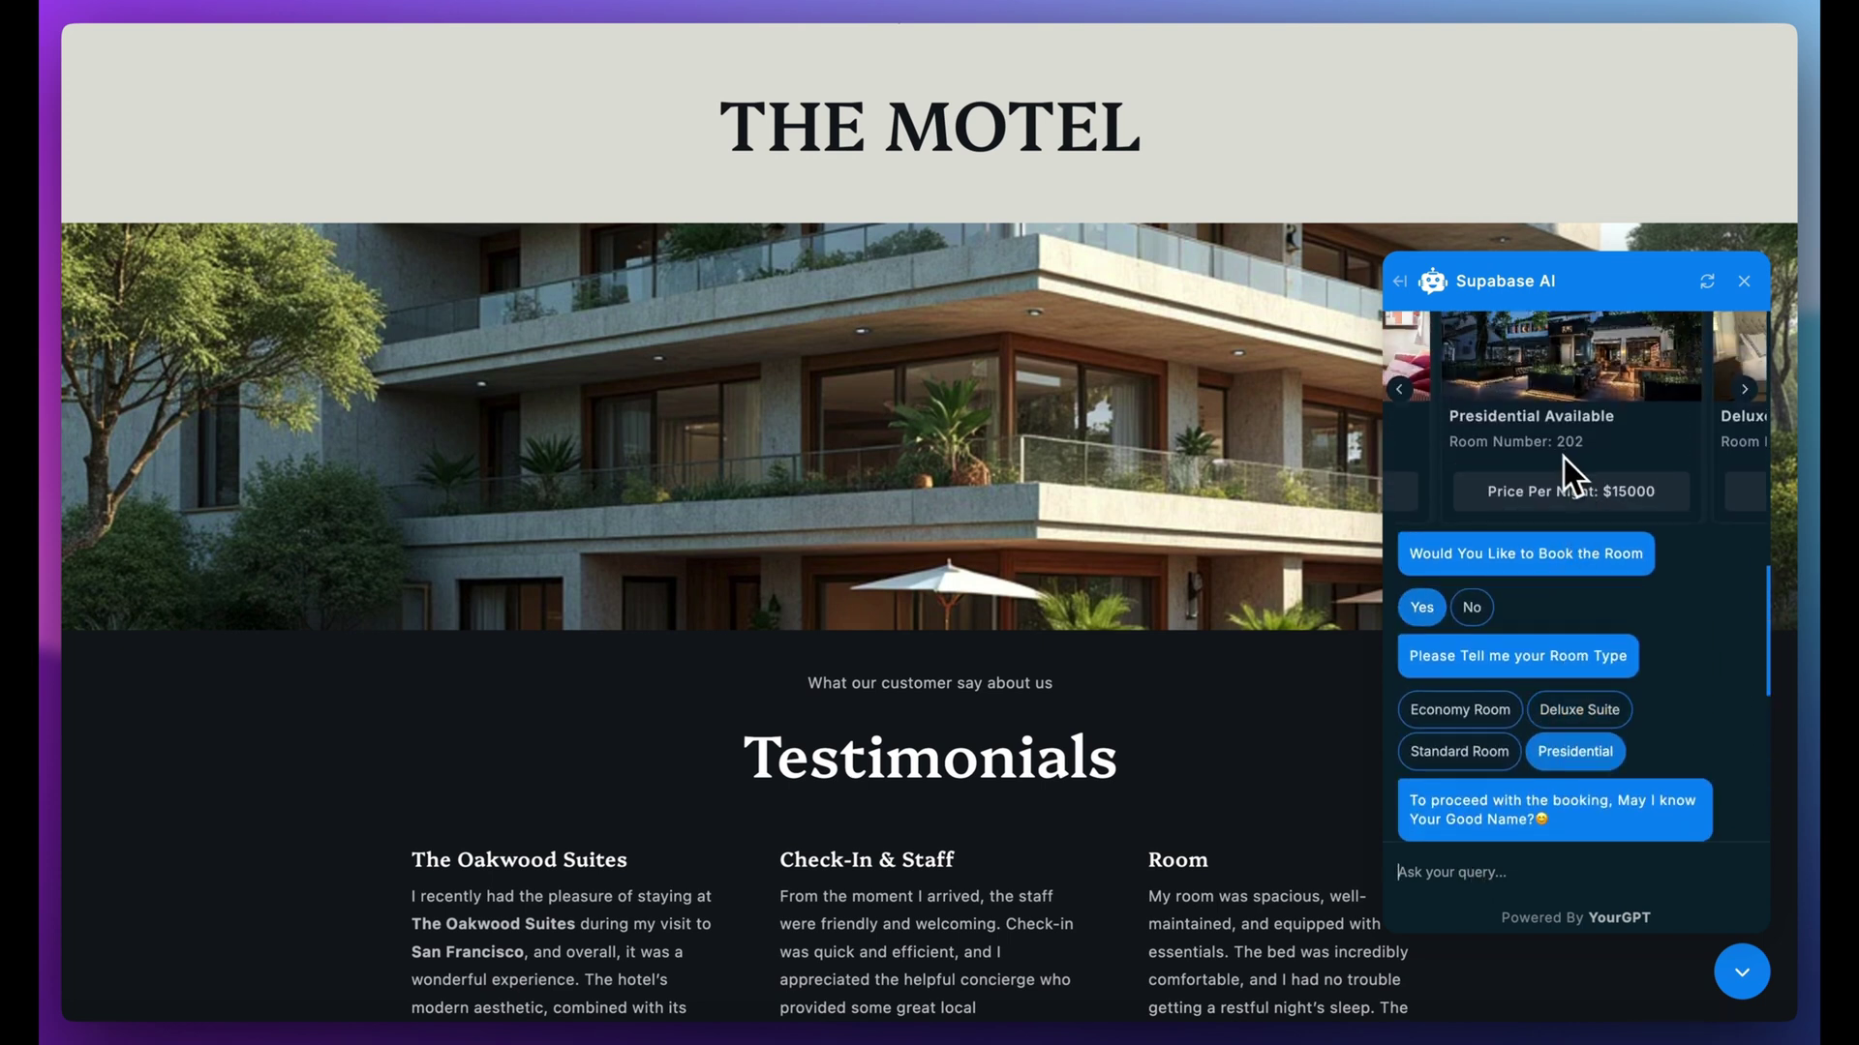
scroll(1582, 524, down, 8)
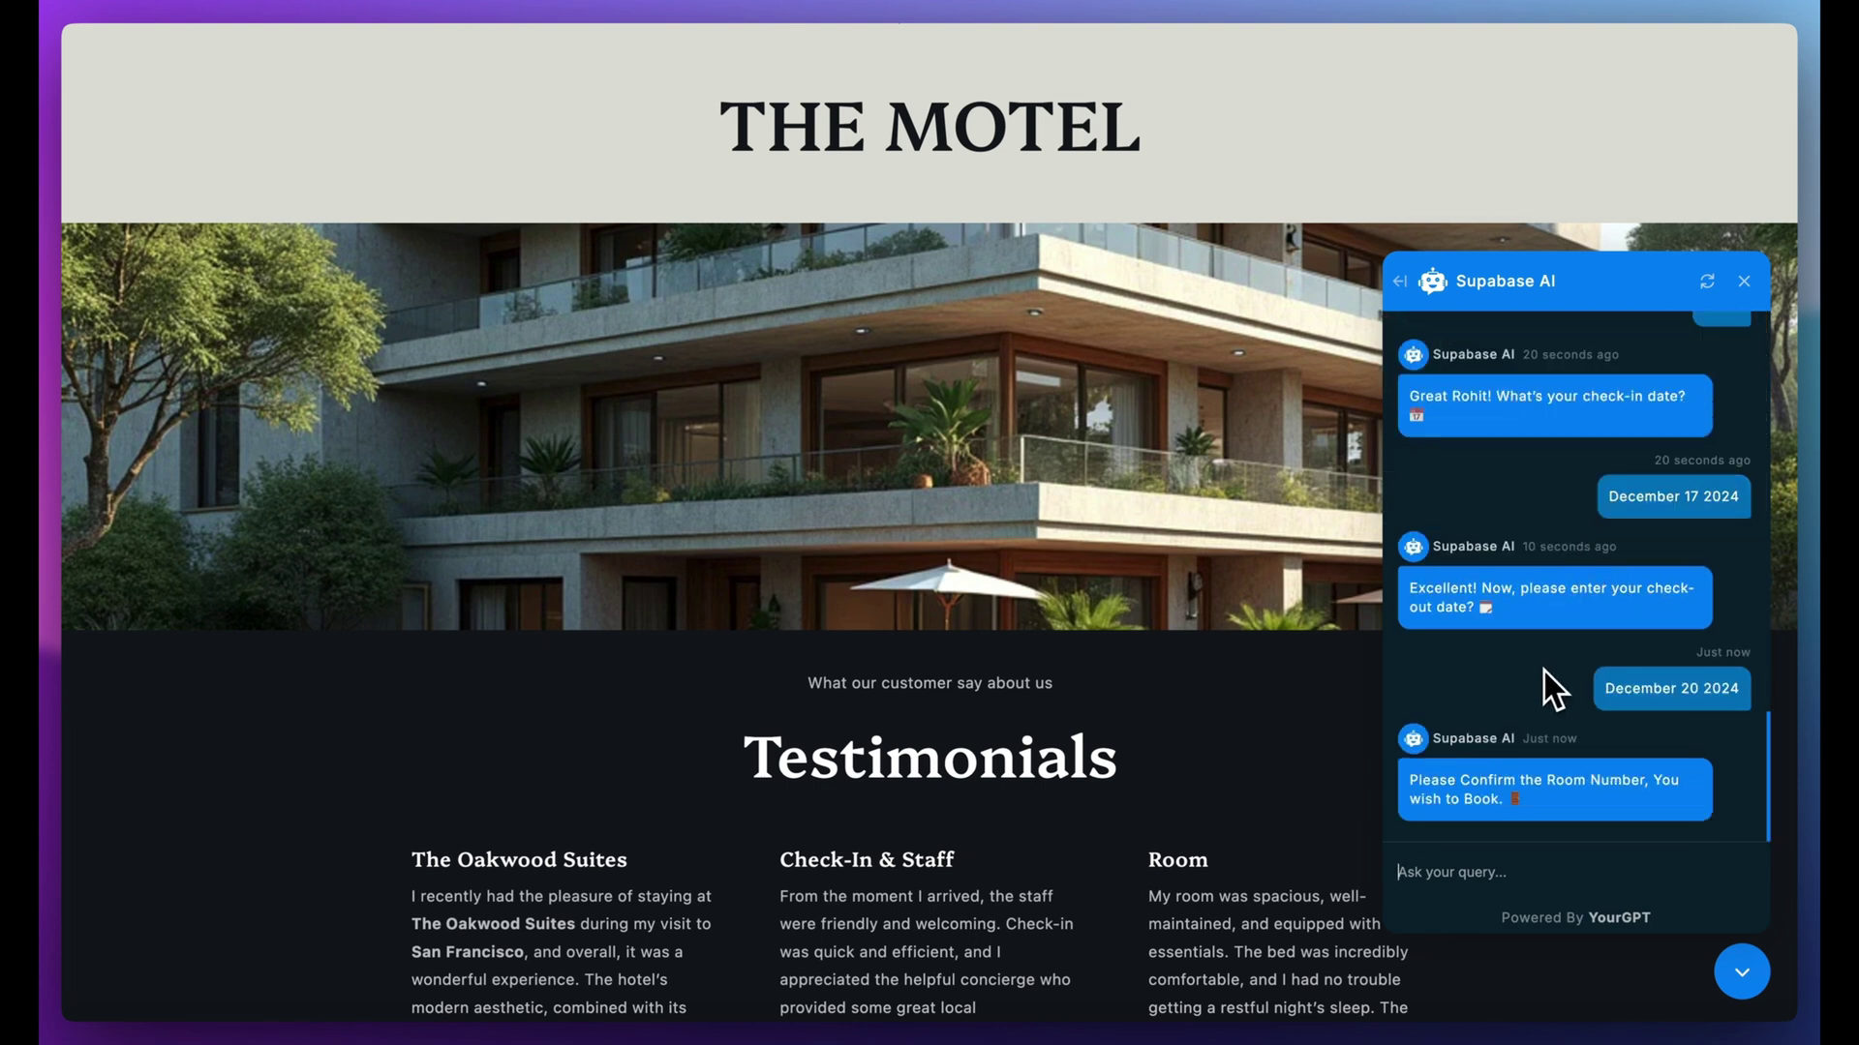
text(202)
Book room 202 as a Presidential room, completing the reservation.
key(Return)
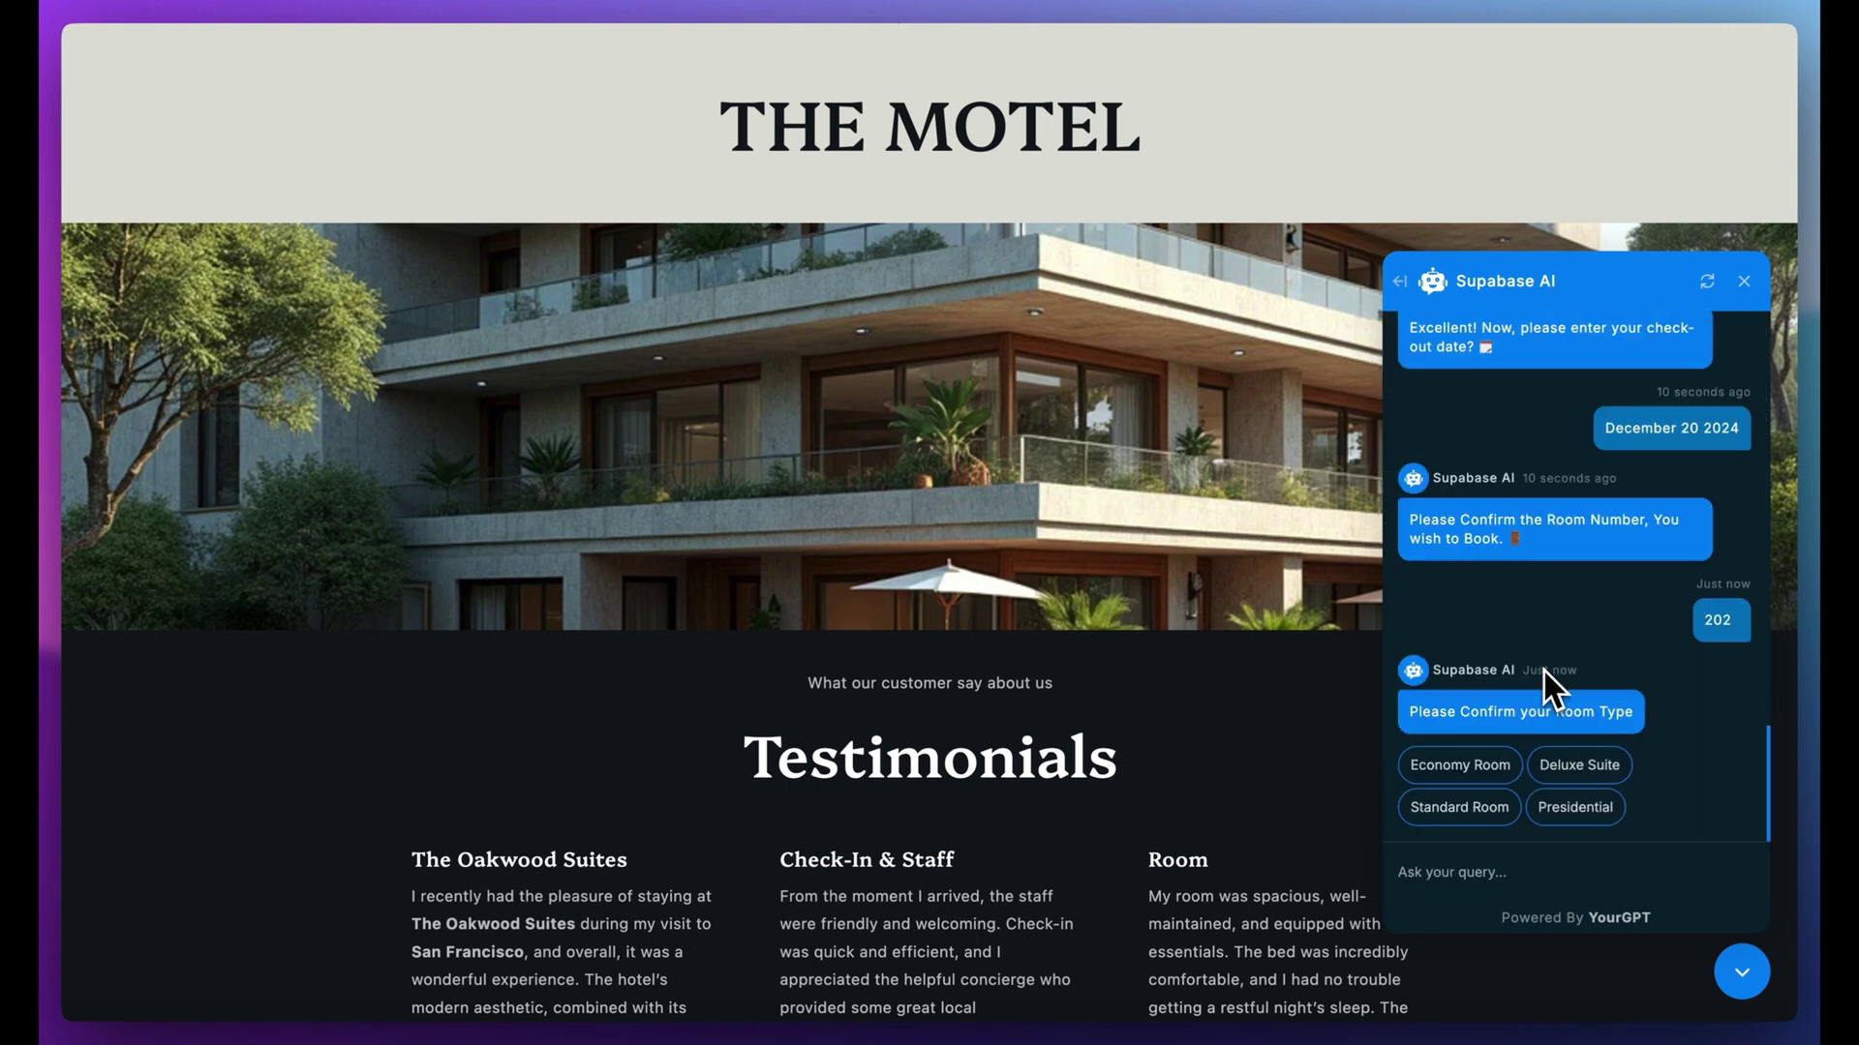
click(1571, 813)
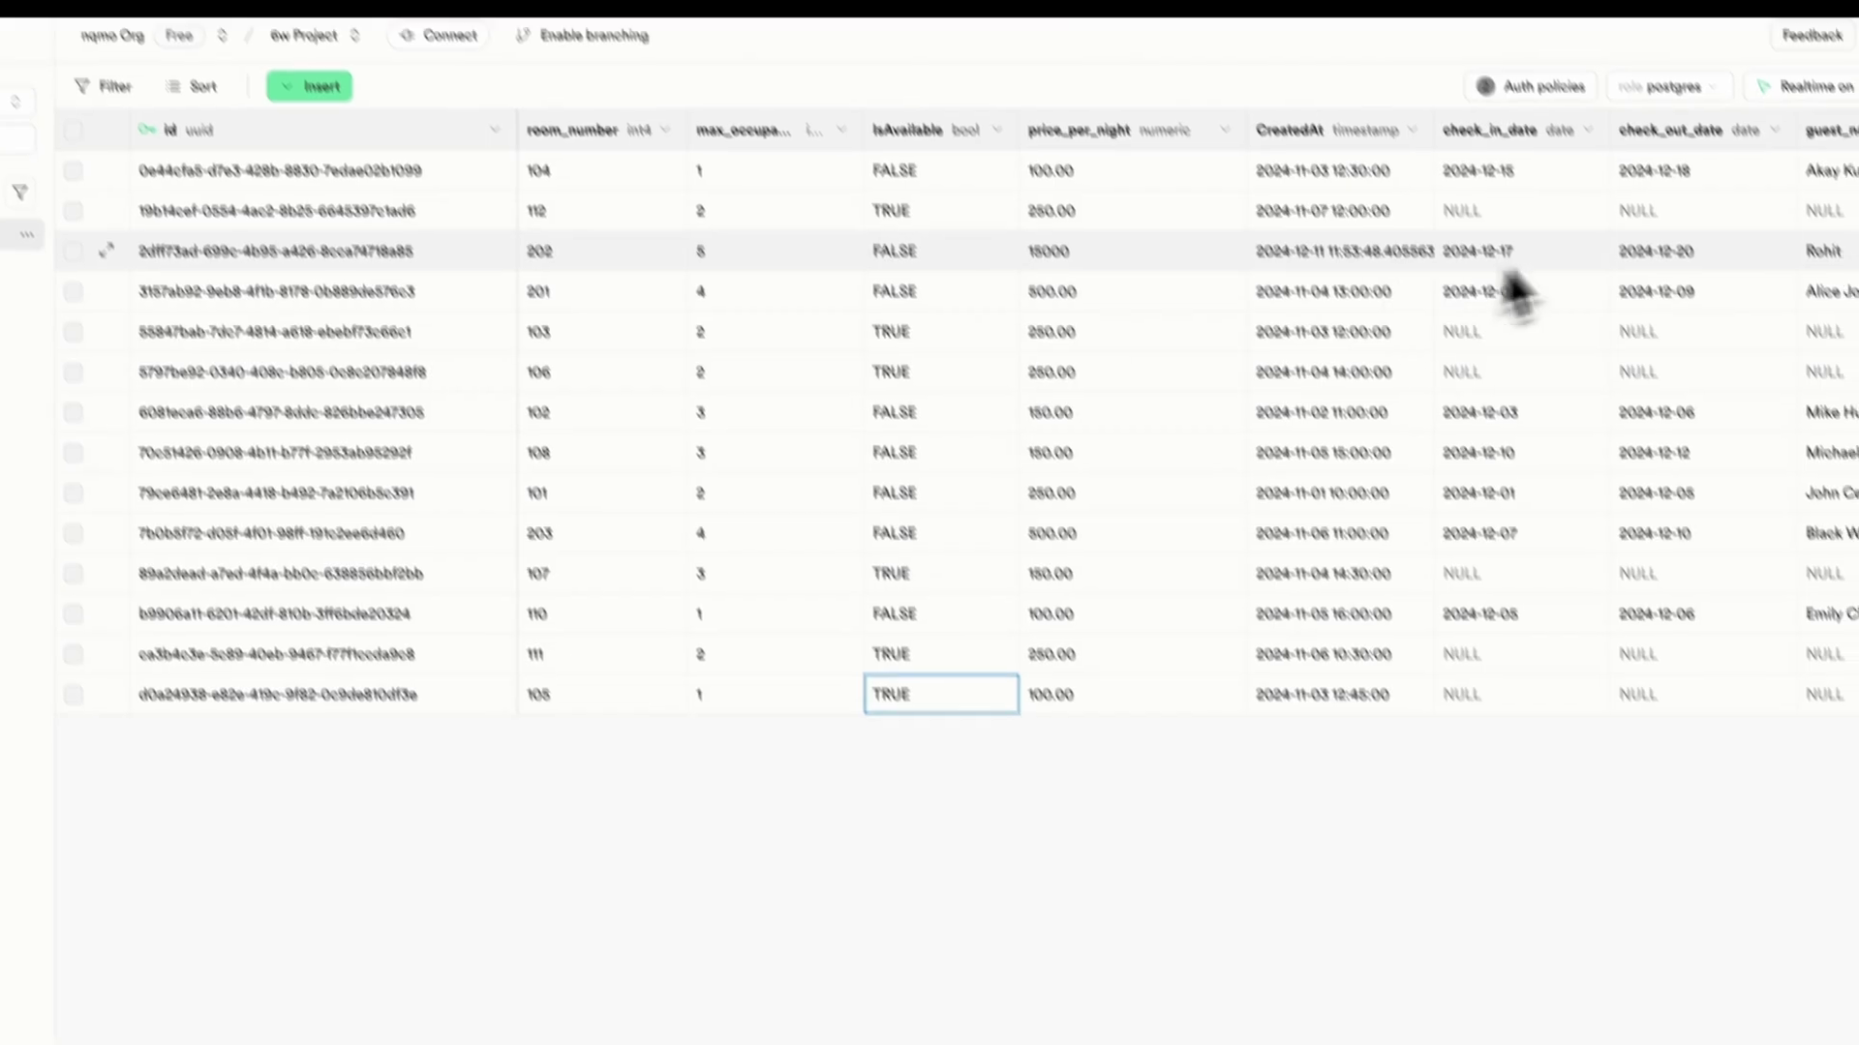
scroll(1627, 261, right, 2)
scroll(1762, 235, right, 2)
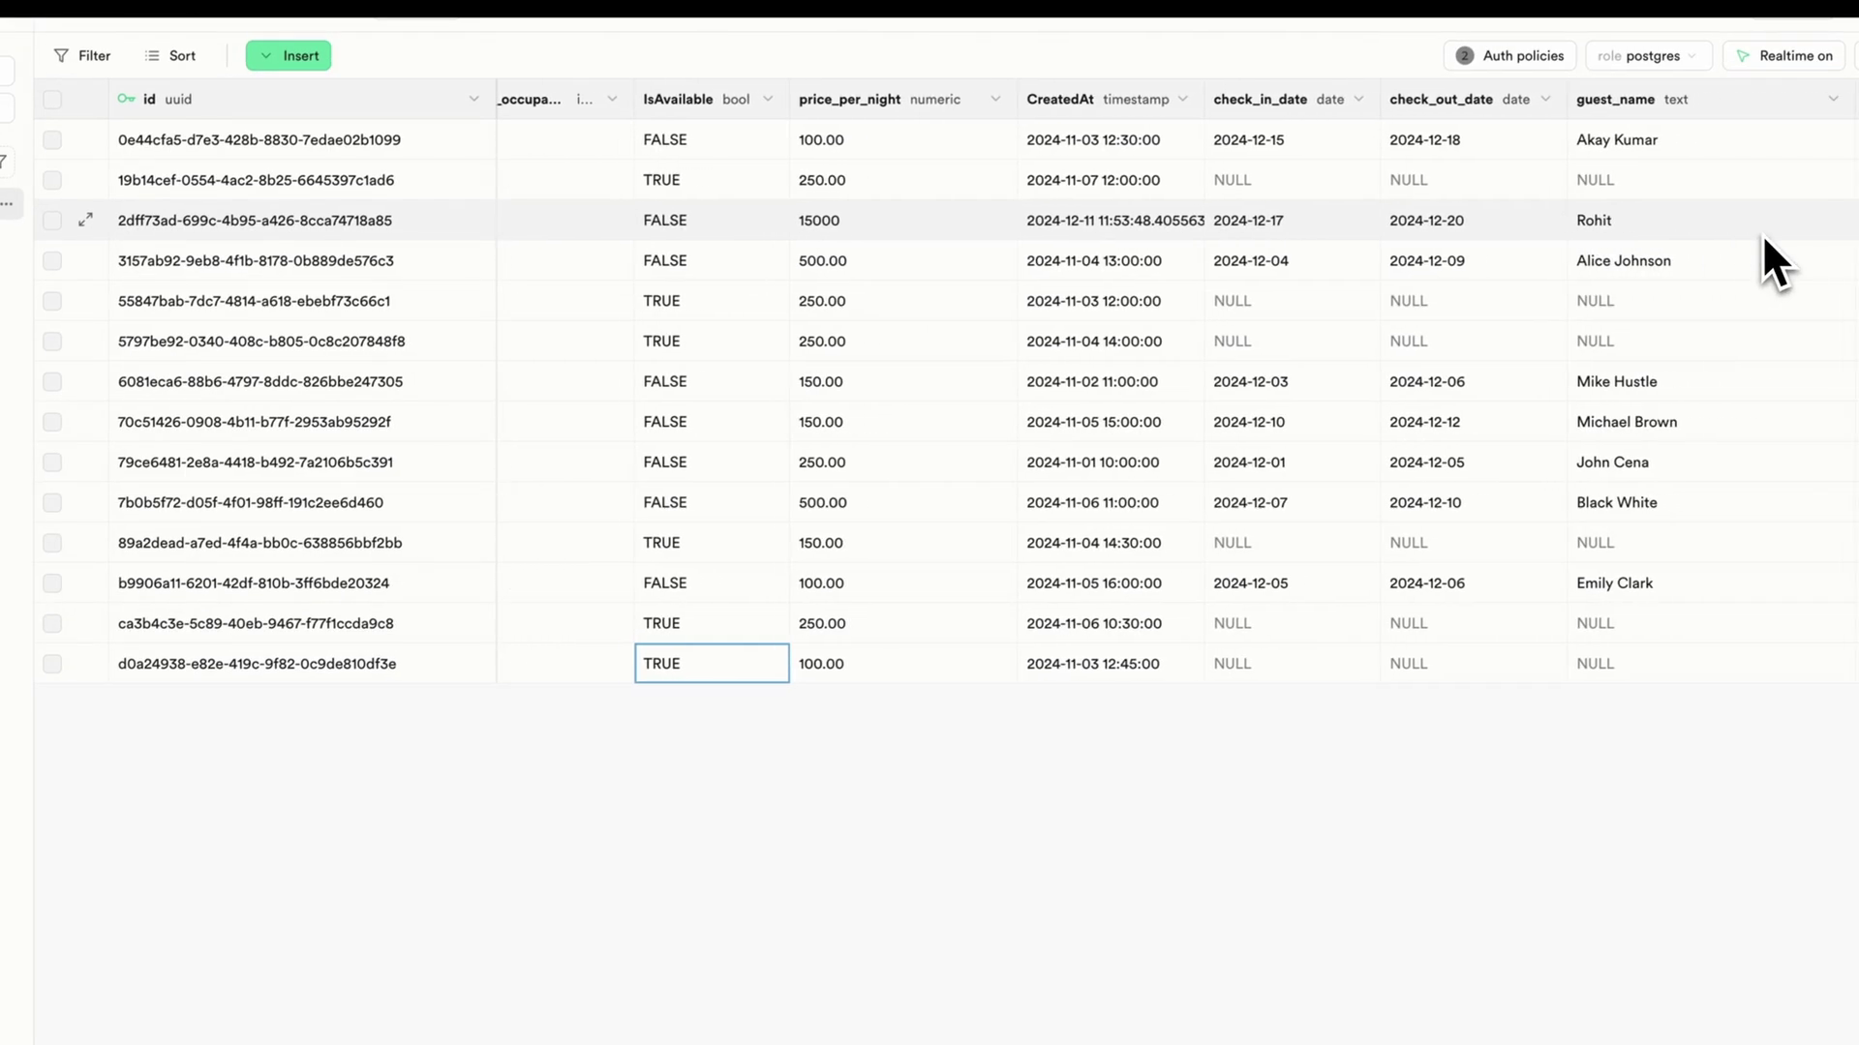
scroll(1761, 234, right, 2)
scroll(1761, 234, right, 1)
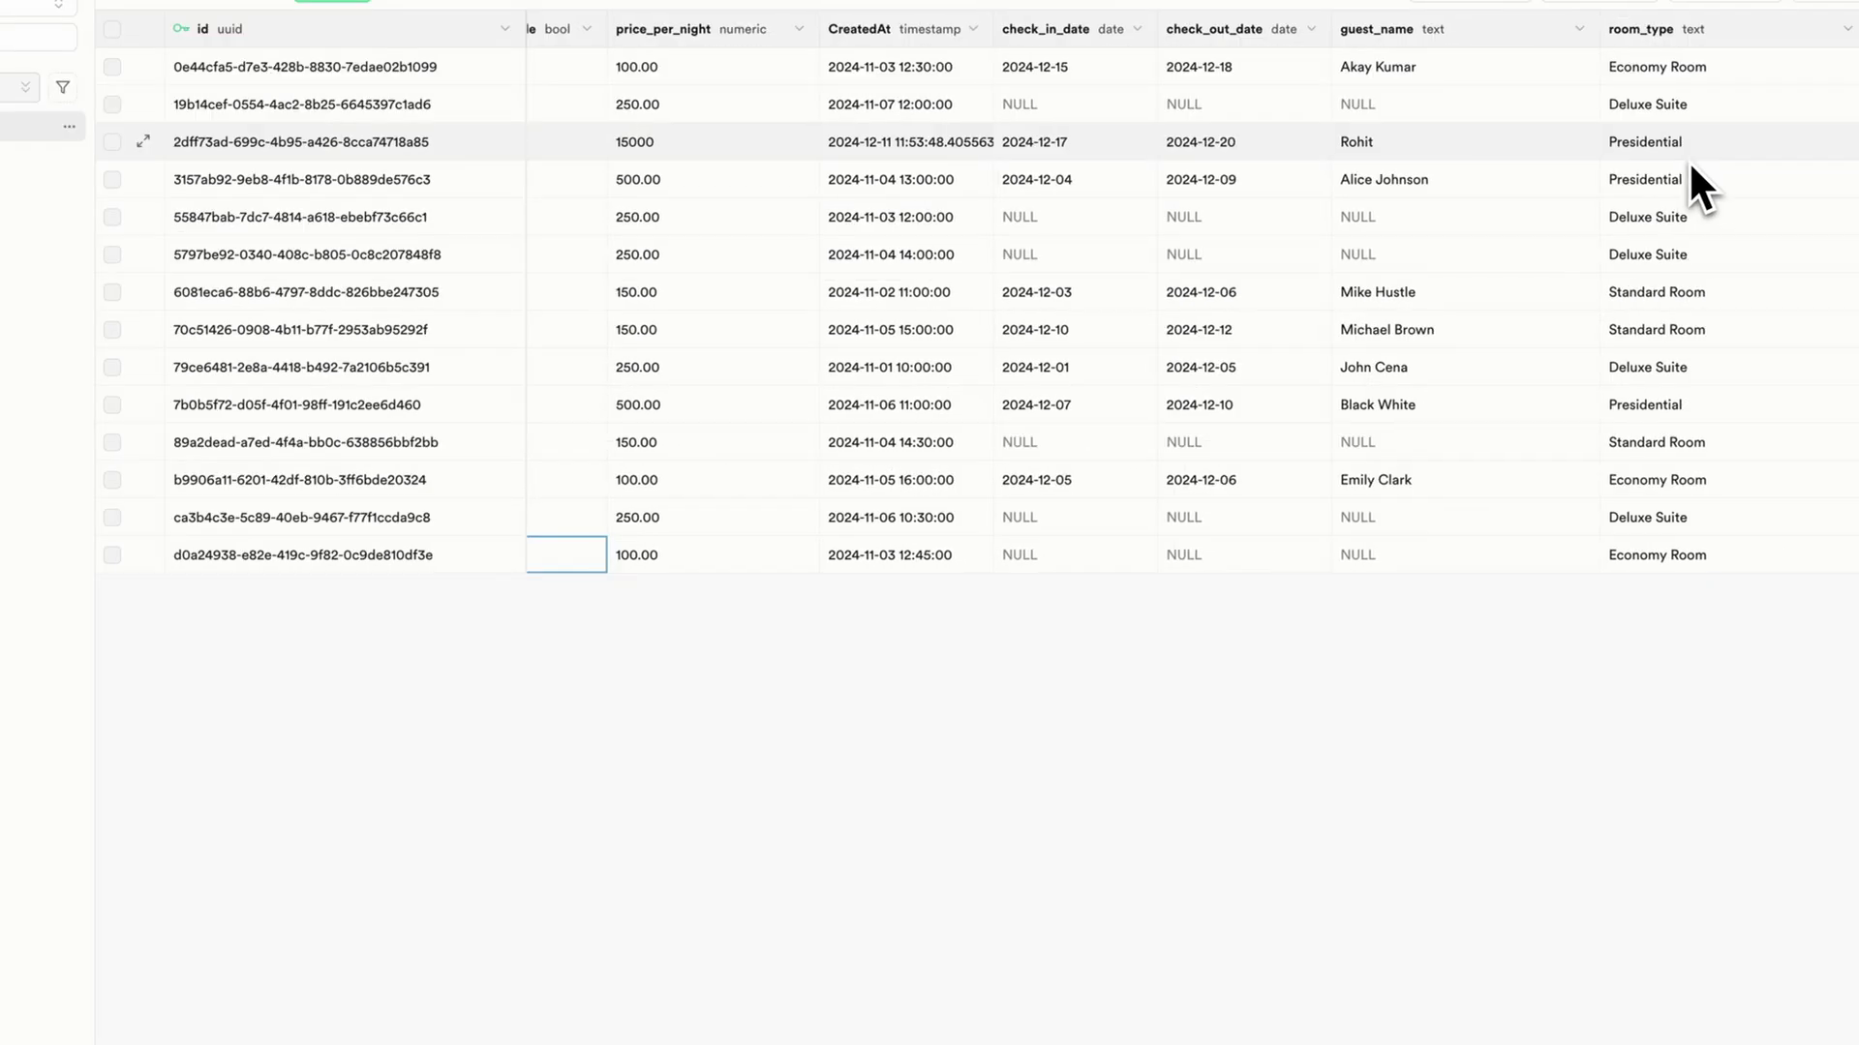
scroll(1760, 238, left, 5)
scroll(1760, 237, left, 1)
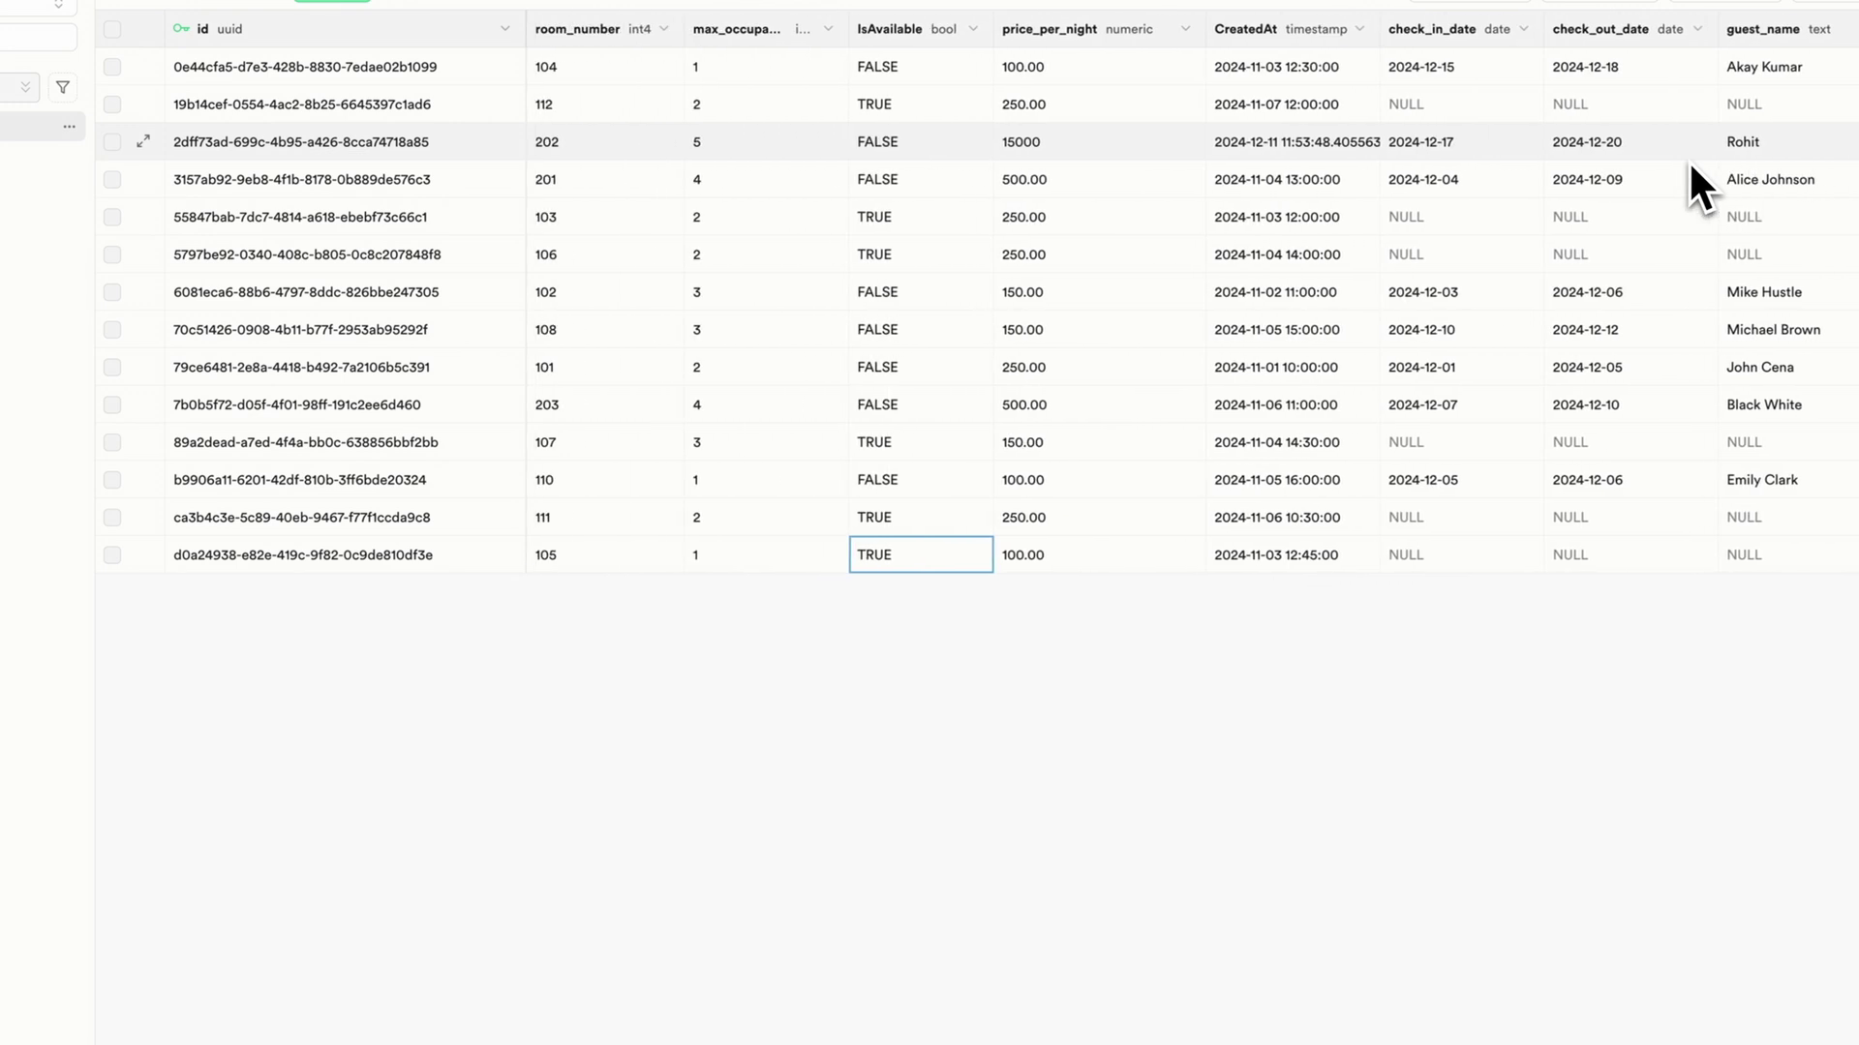